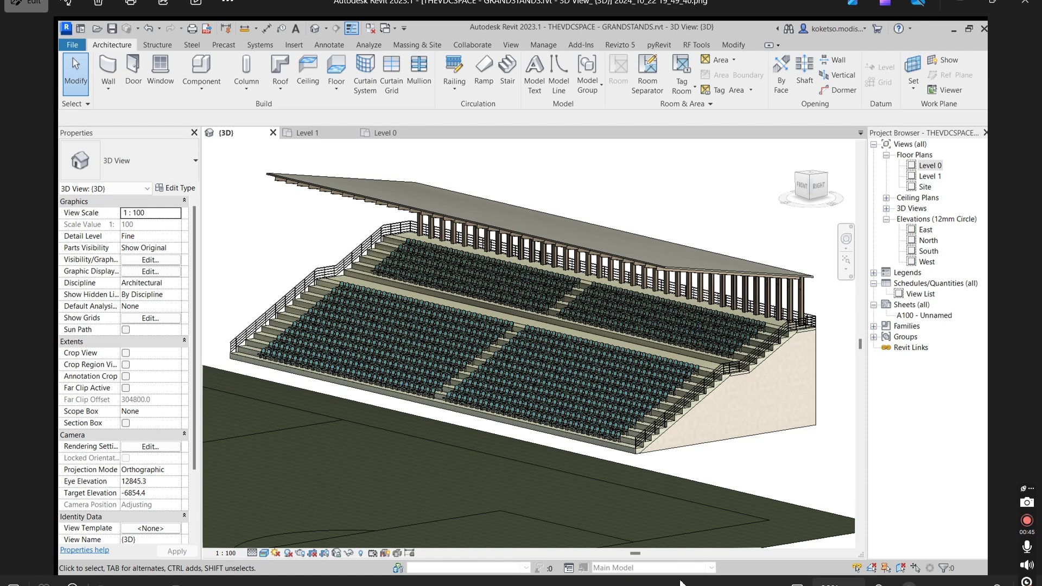
Start a precast stair on Level 0 with an 800 mm tread depth and 7 desired risers.
key("alt+Tab")
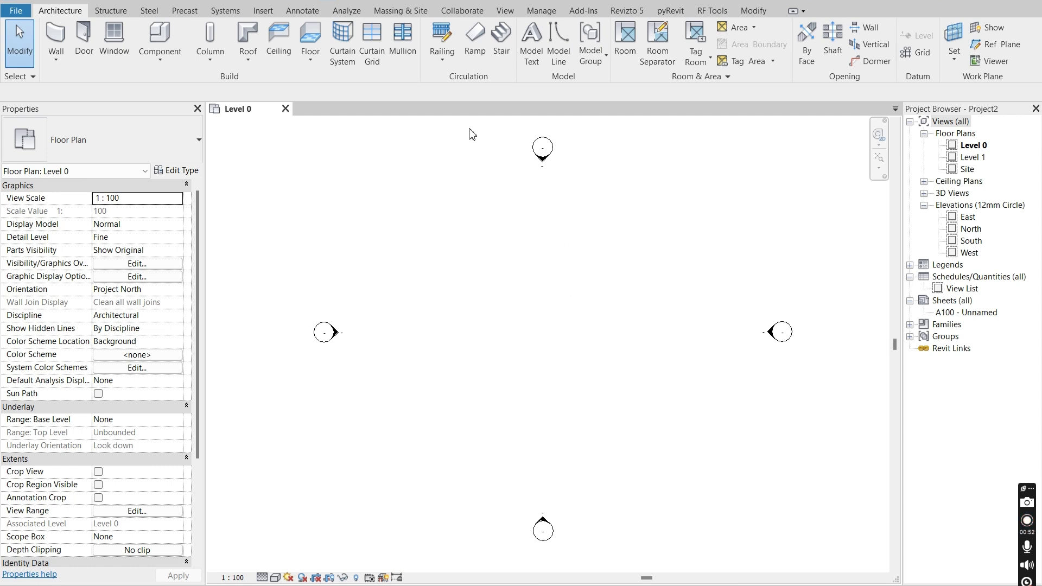
left_click(500, 46)
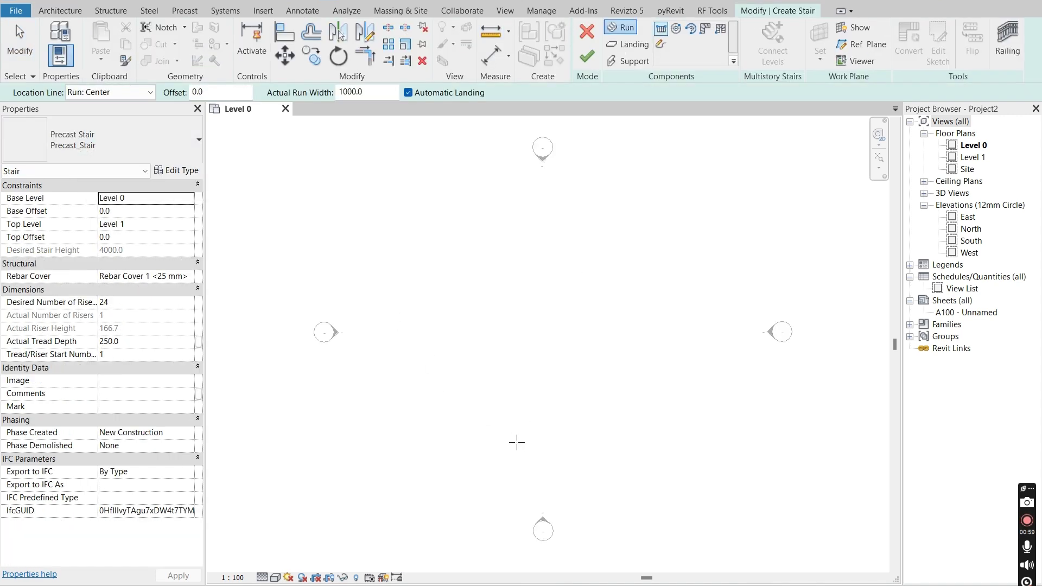
left_click(148, 342)
type("800")
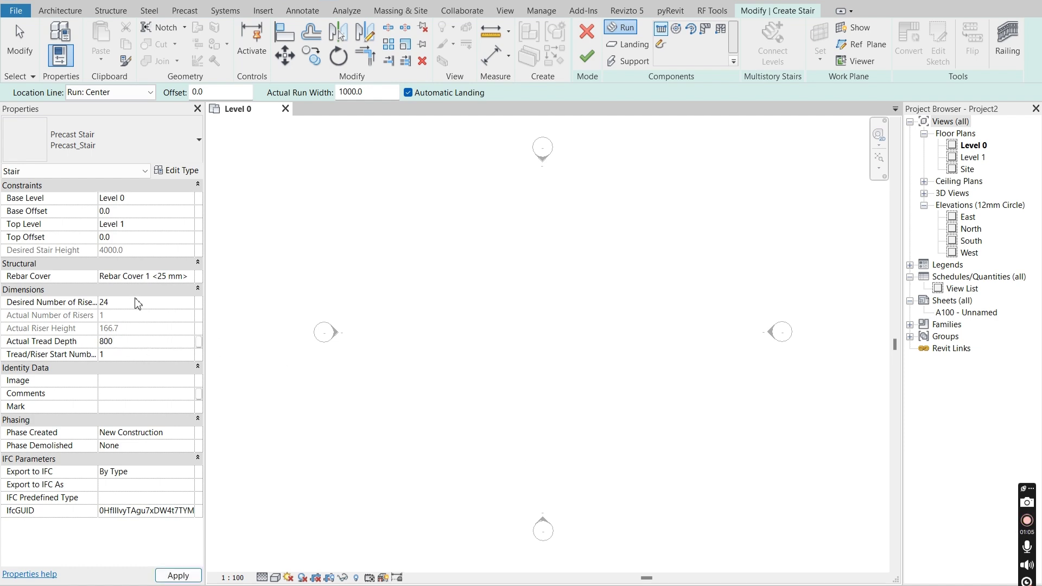
left_click(141, 301)
type("7")
key("Return")
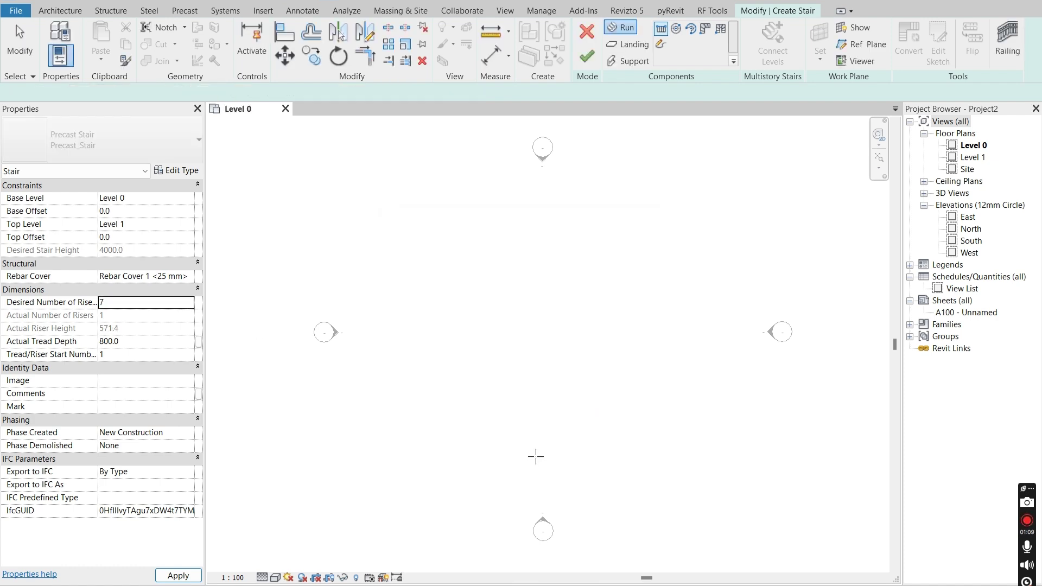
Draw two aligned upward stair runs, entering 3000 mm for each, with a 2000 mm landing between them.
left_click(535, 504)
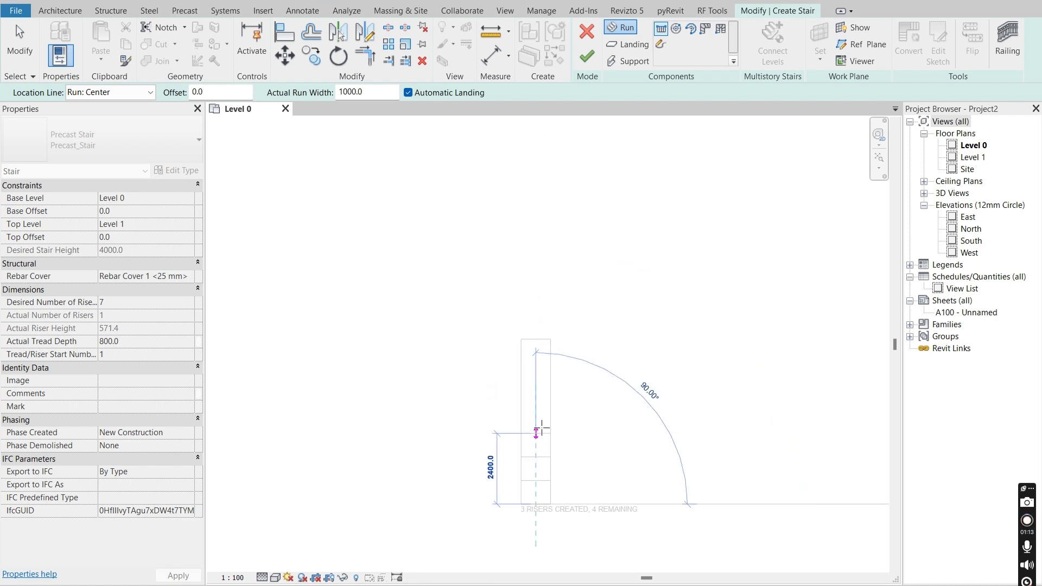
type("3000")
key("Return")
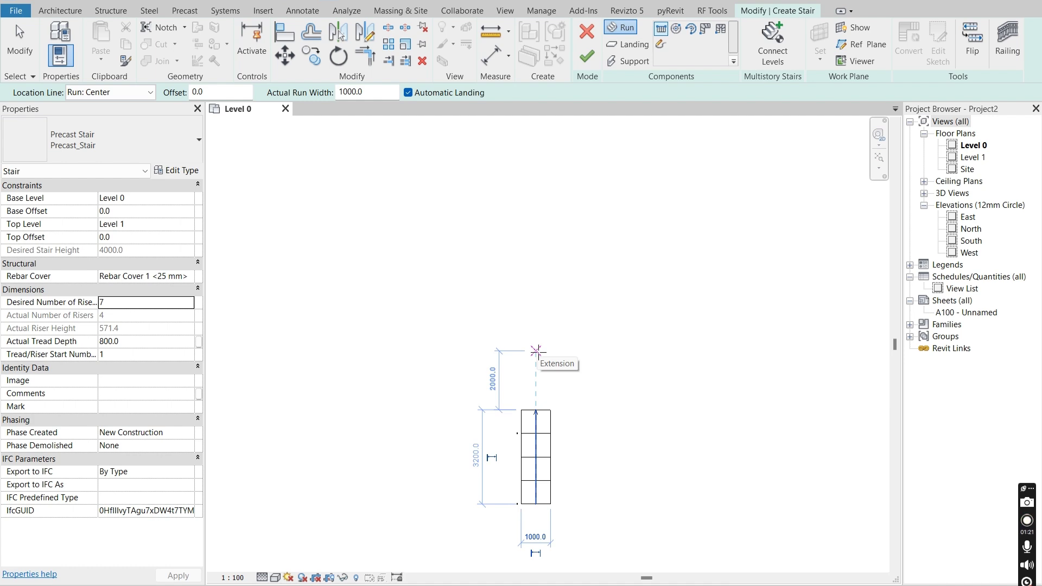
left_click(536, 352)
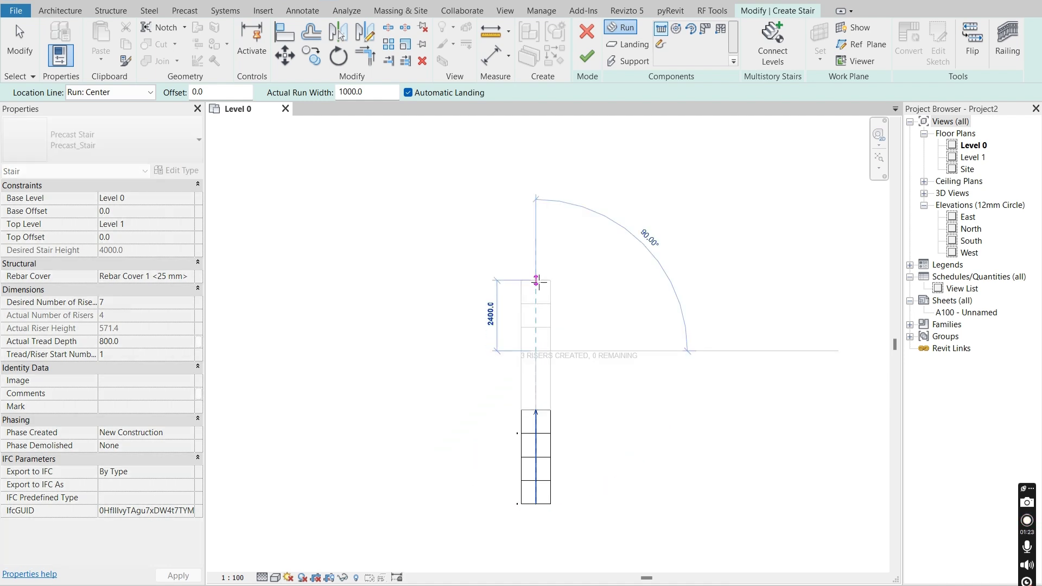
type("3000")
key("Return")
key("Escape")
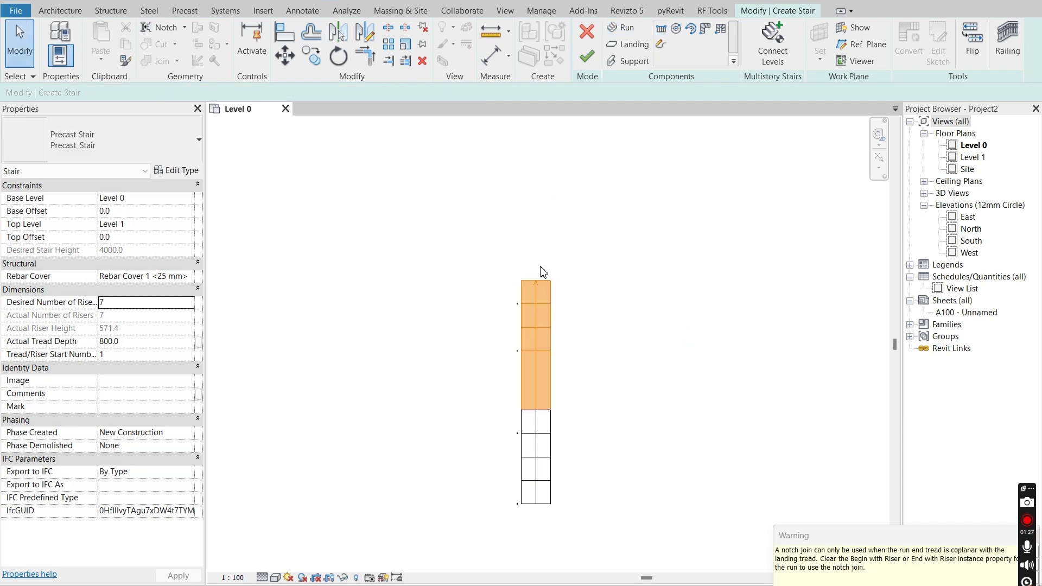
Open the 3D view and set the upper stair run's actual run width to 50000 mm.
left_click(290, 3)
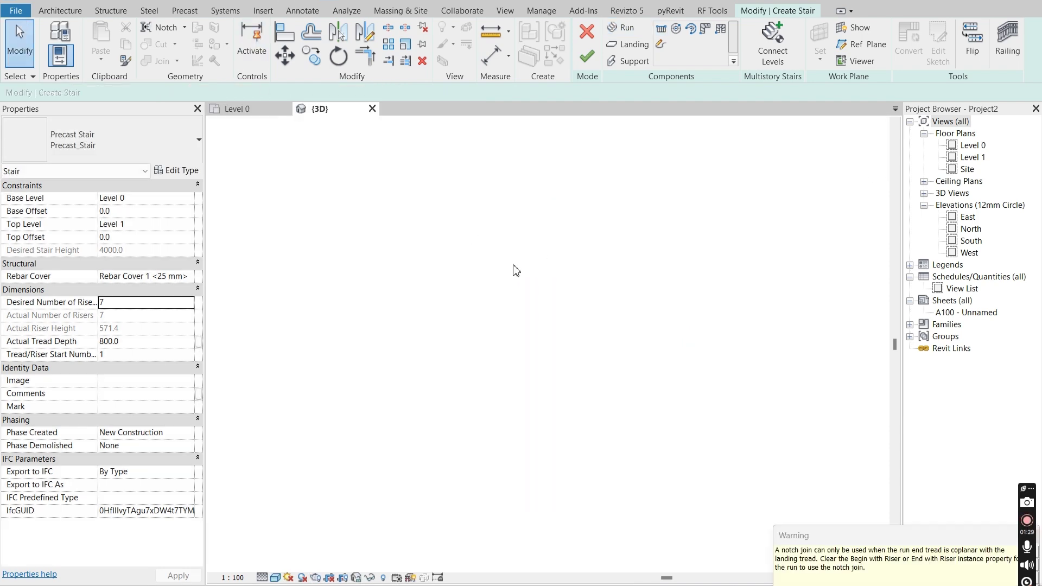
scroll(425, 377, "up", 5)
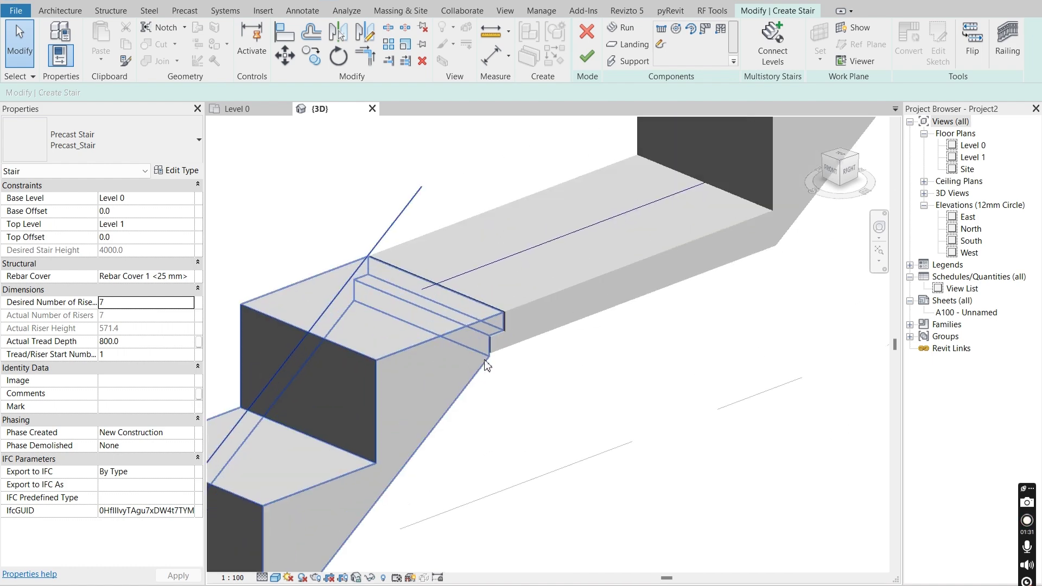
scroll(525, 331, "down", 3)
scroll(535, 326, "down", 5)
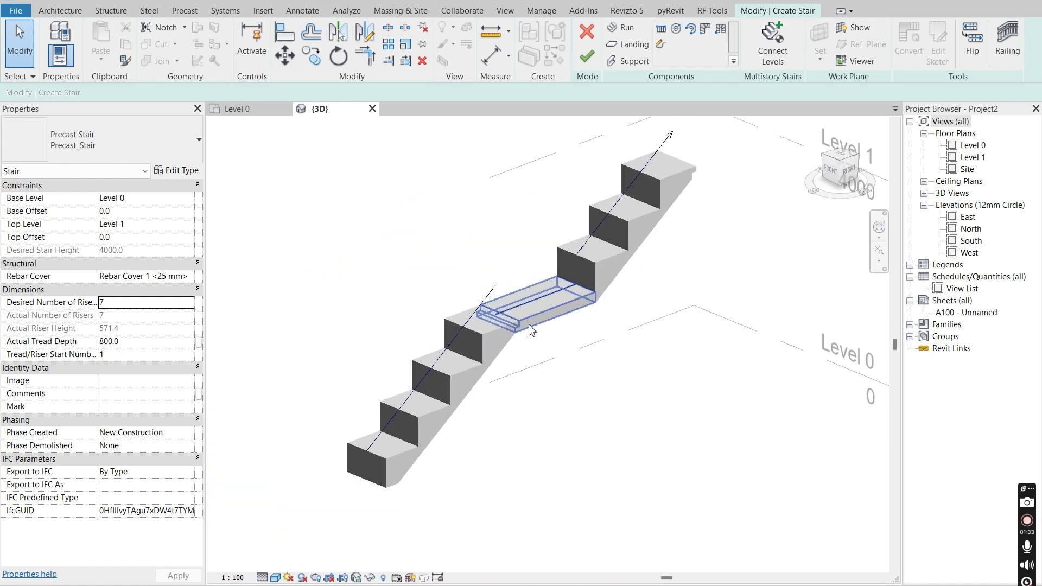
left_click(590, 282)
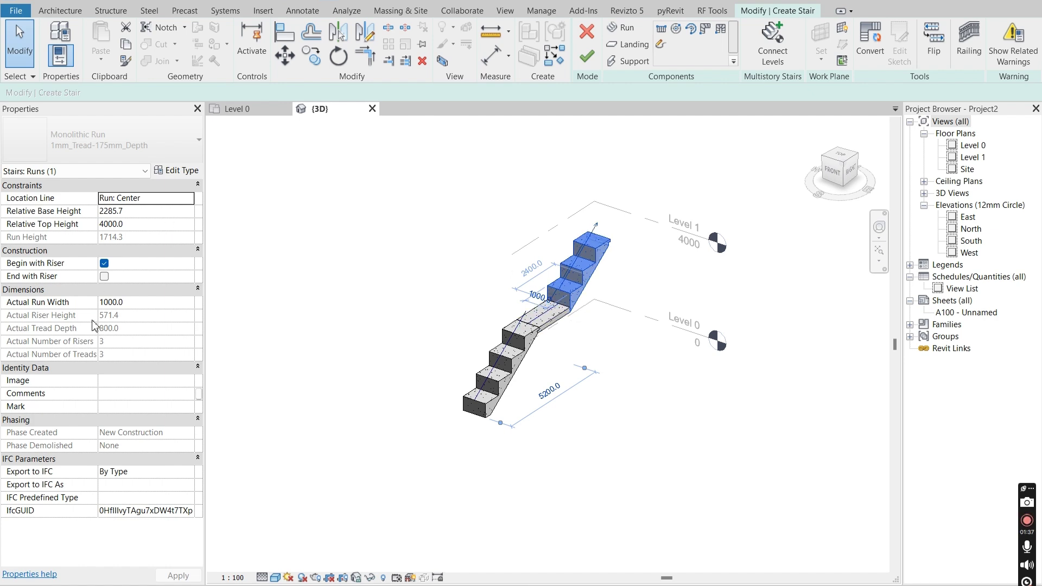
left_click(150, 303)
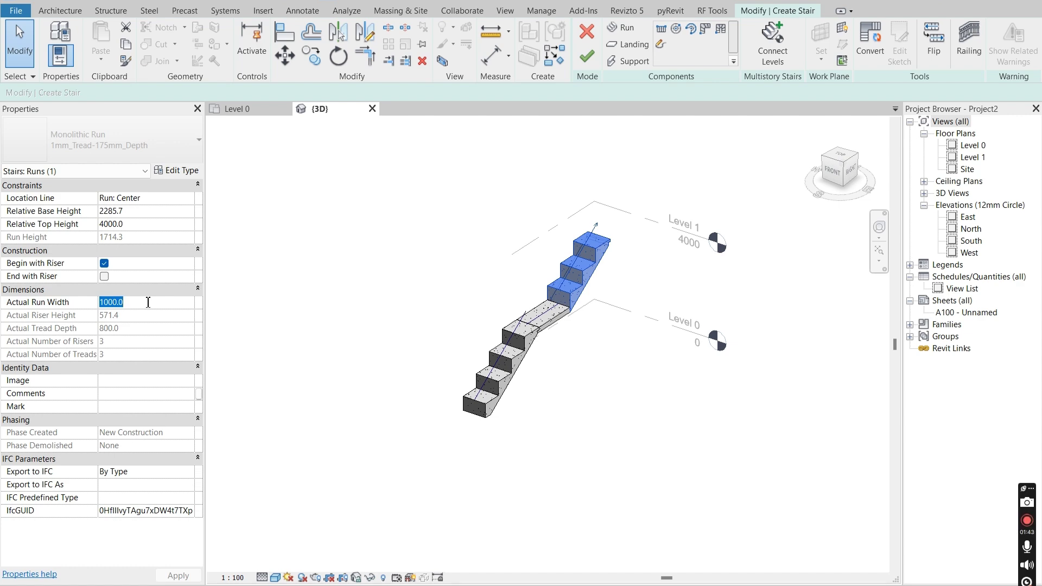
type("50")
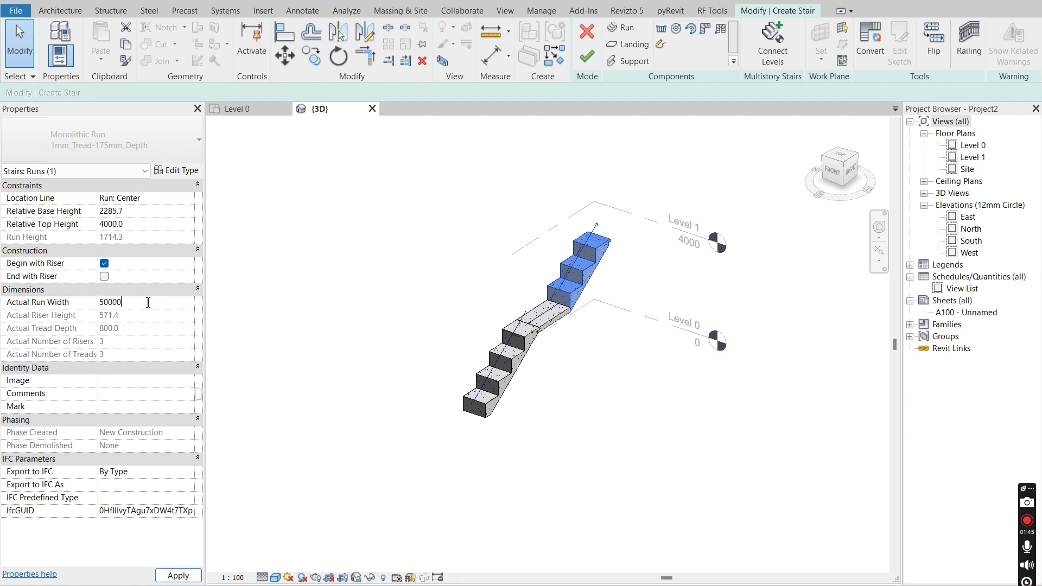
Set the lower stair run's actual run width to 50000 mm to match the upper run.
left_click(522, 350)
left_click(155, 316)
type("50")
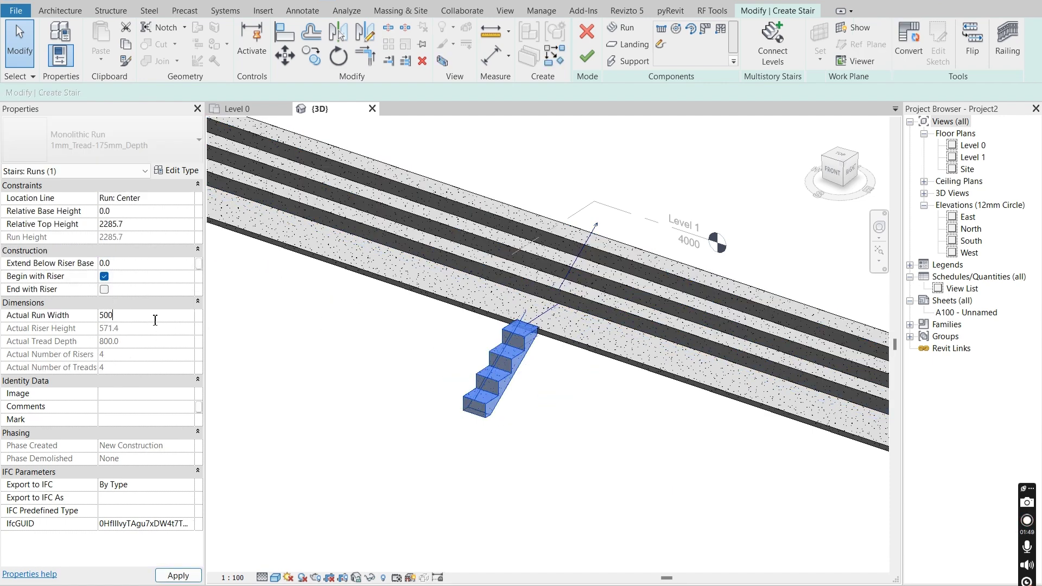
scroll(551, 363, "down", 5)
key("Escape")
Finish the stair edit to create the wide two-run stair.
middle_click_drag(666, 417, 604, 419, "shift")
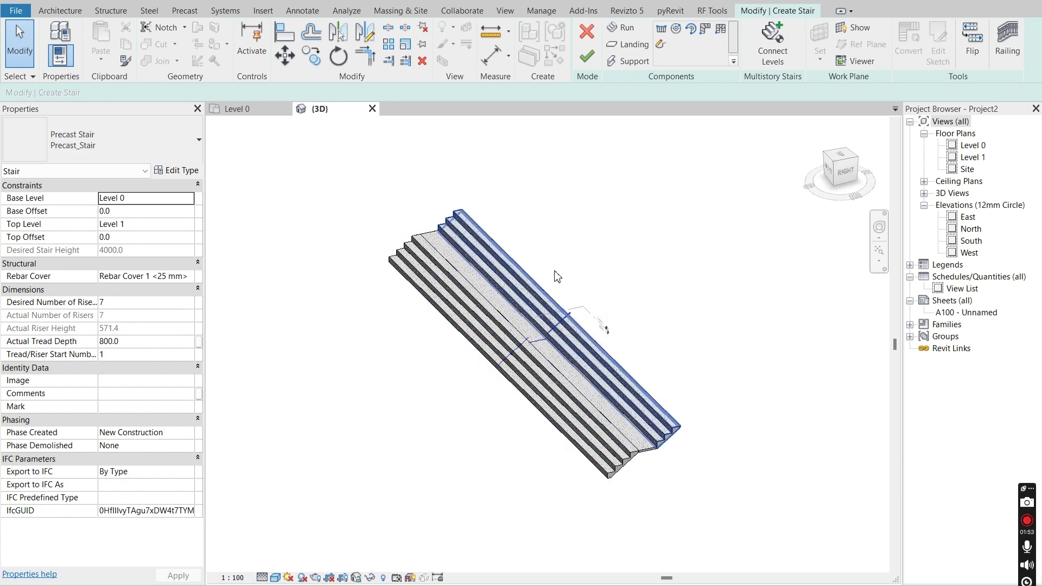
left_click(575, 308)
left_click(574, 144)
middle_click_drag(574, 144, 546, 237, "shift")
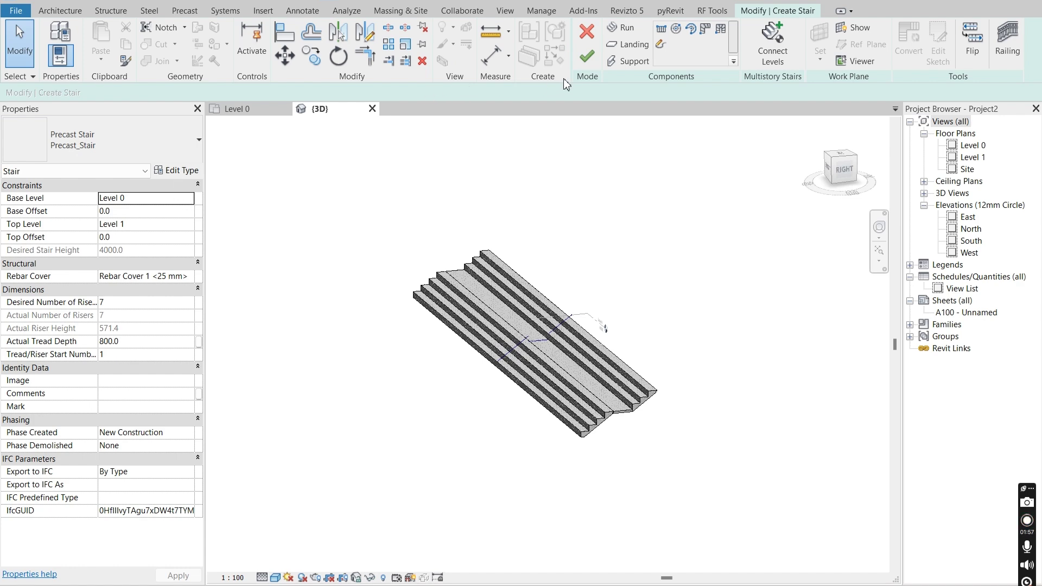
left_click(585, 59)
Delete the completed stair together with its railings from the 3D view.
mouse_move(597, 374)
middle_mouse_down("shift")
mouse_move(703, 447)
mouse_move(709, 462)
mouse_move(500, 233)
middle_mouse_up("shift")
scroll(499, 234, "up", 3)
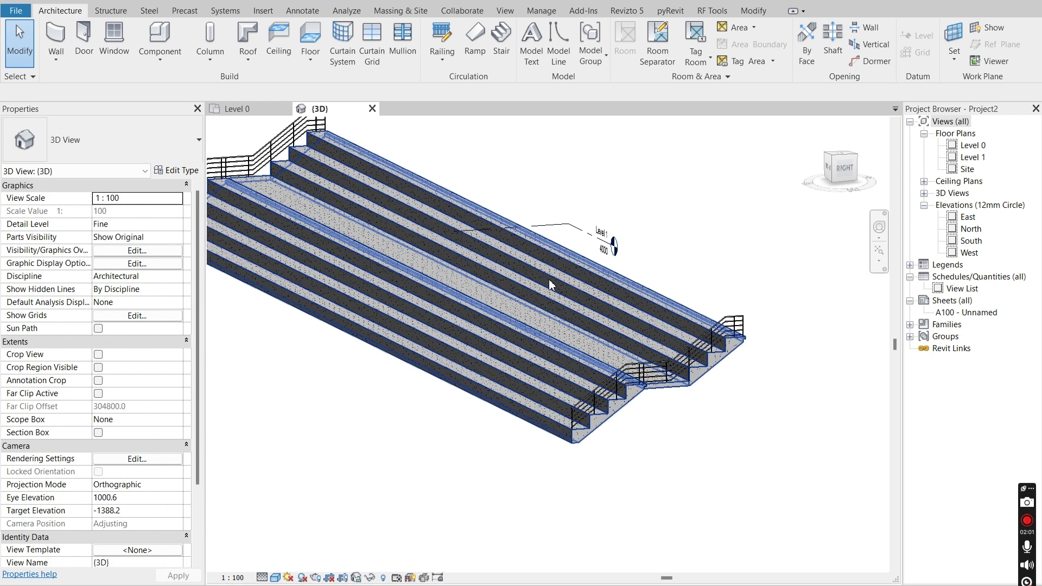
middle_click_drag(650, 415, 671, 426, "shift")
scroll(662, 426, "down", 2)
scroll(633, 411, "up", 1)
scroll(414, 281, "down", 2)
left_click(560, 307)
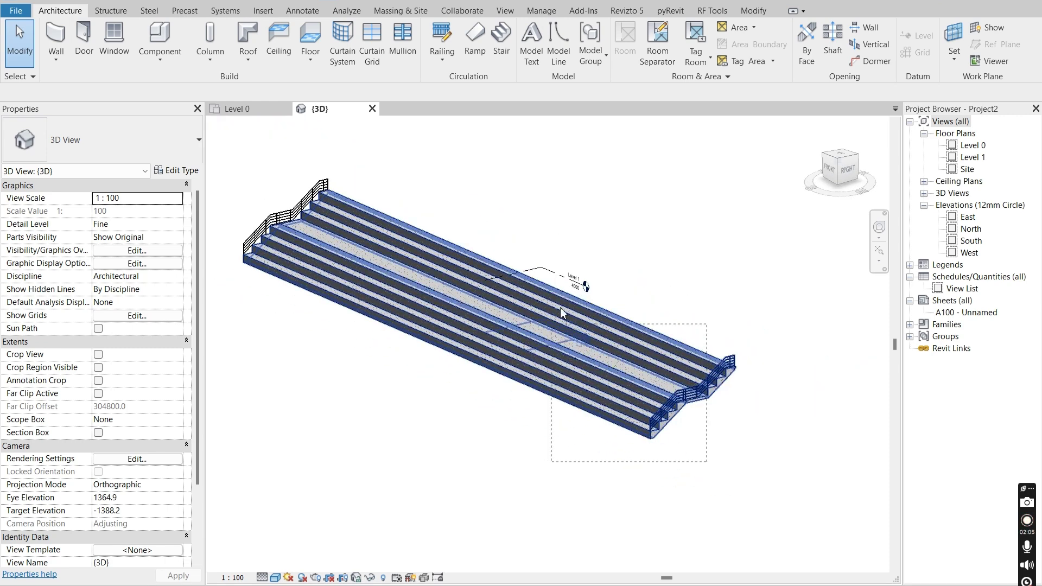
left_click_drag(749, 475, 631, 325)
key("Delete")
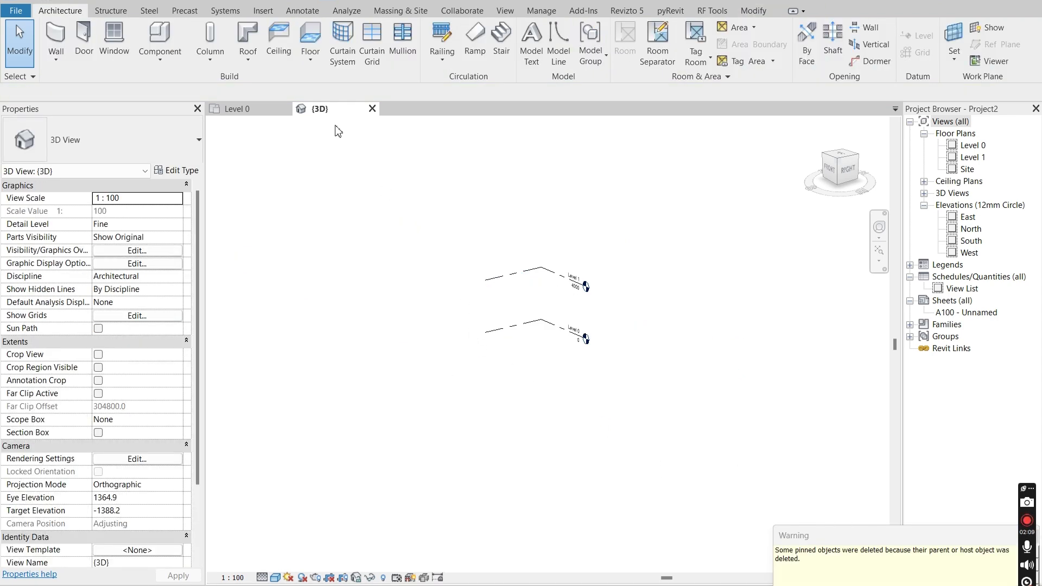
Start a new stair on Level 0 and draw two aligned 12-riser runs, each about 3000 mm long, with a landing between them.
left_click(230, 108)
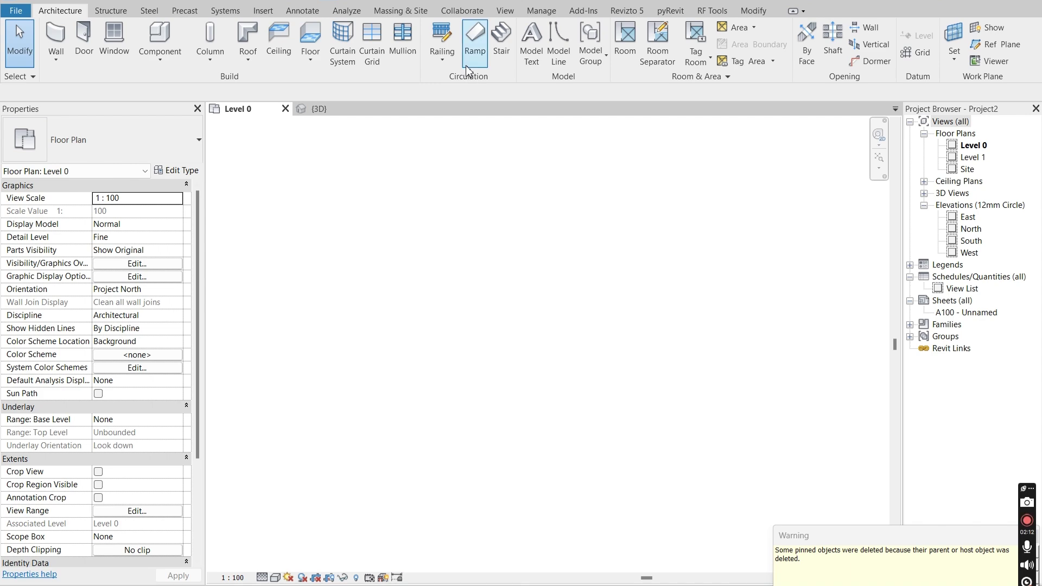
left_click(501, 41)
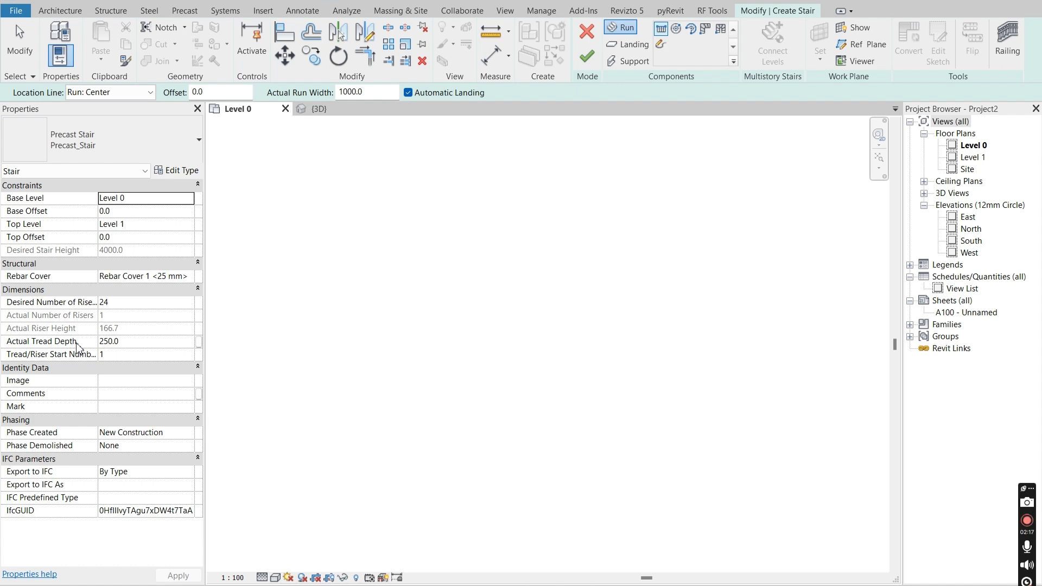
scroll(538, 413, "down", 3)
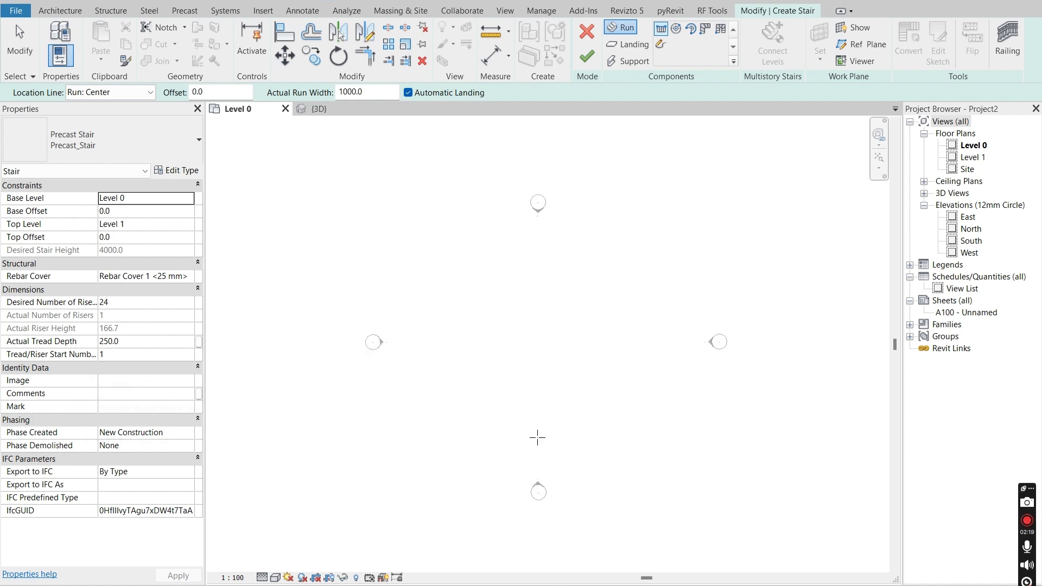
left_click(535, 503)
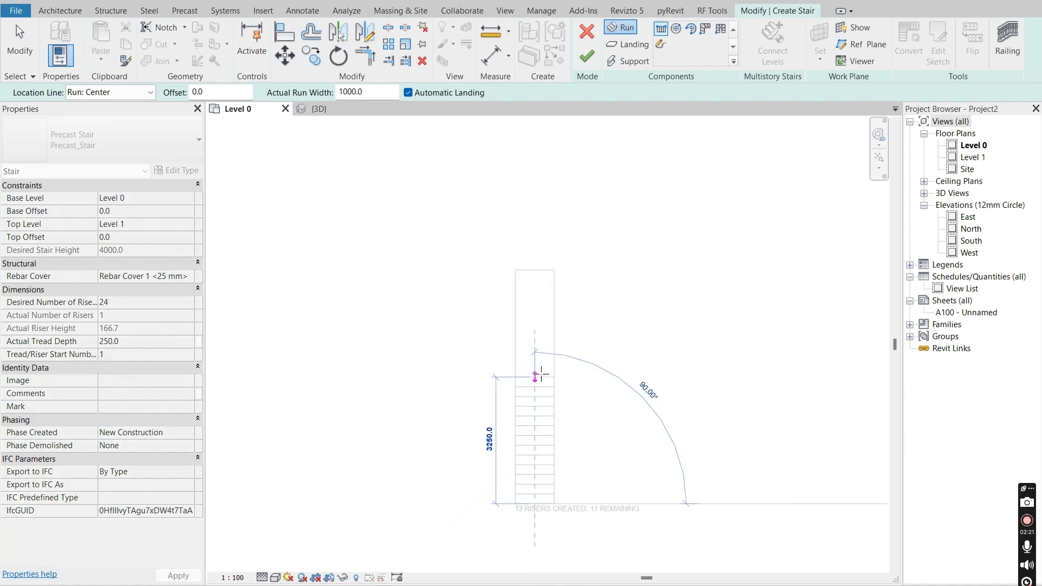
left_click(539, 380)
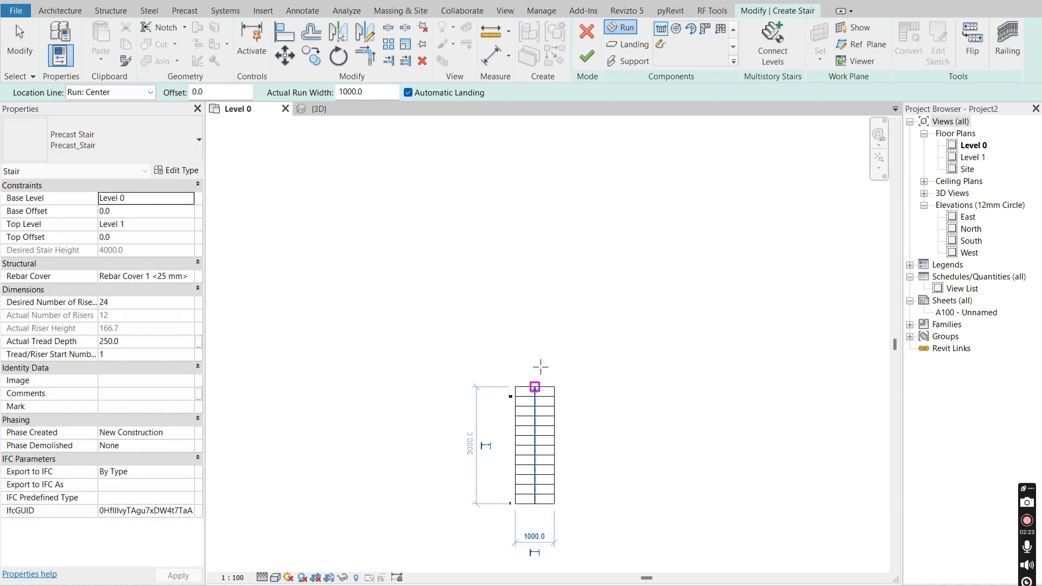
left_click(535, 308)
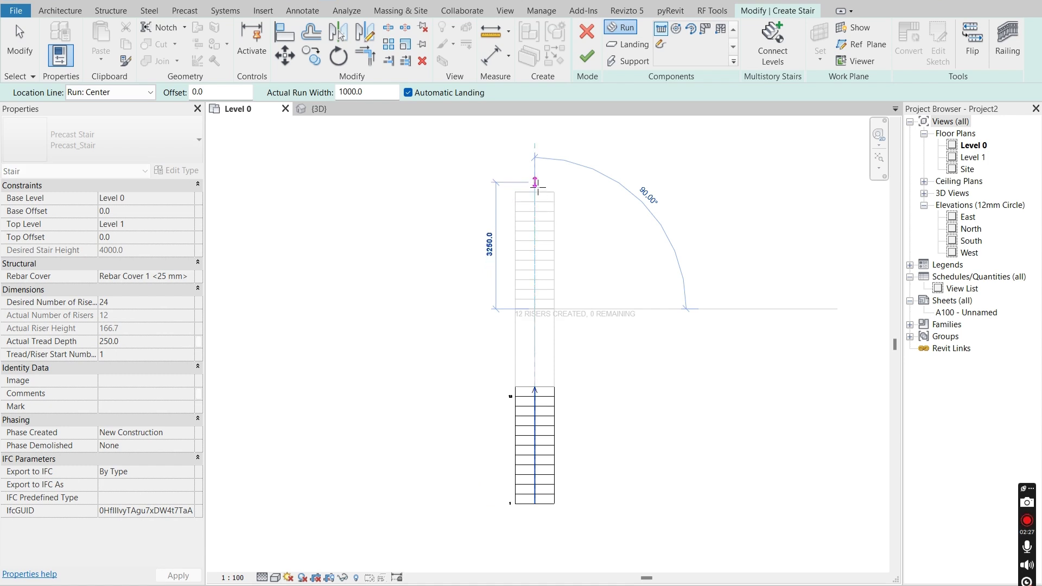
left_click(534, 202)
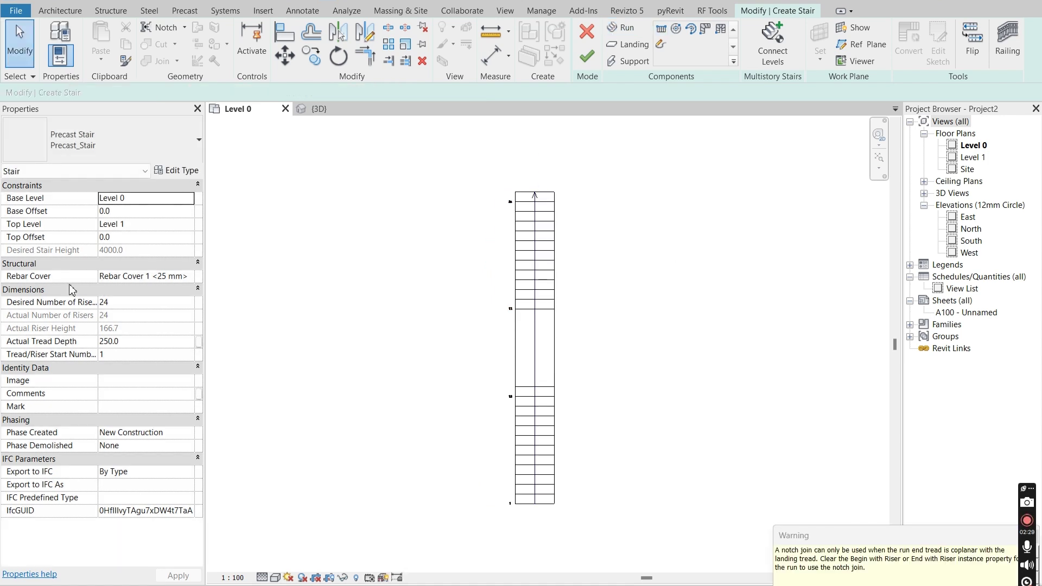
Set the new stair's actual tread depth to 800 mm and its desired number of risers to 7.
left_click(133, 302)
left_click(143, 342)
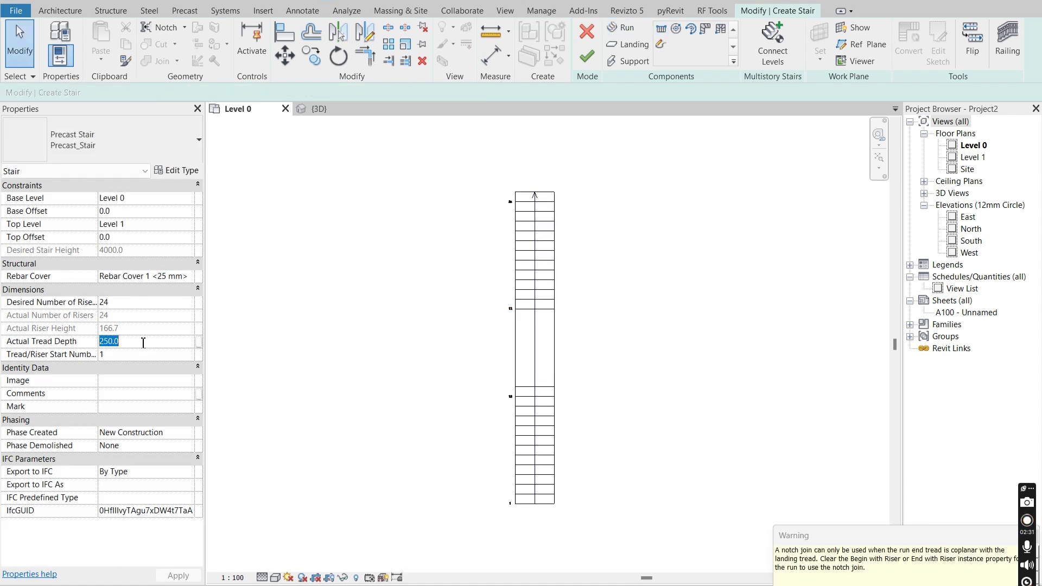
type("800")
left_click(130, 302)
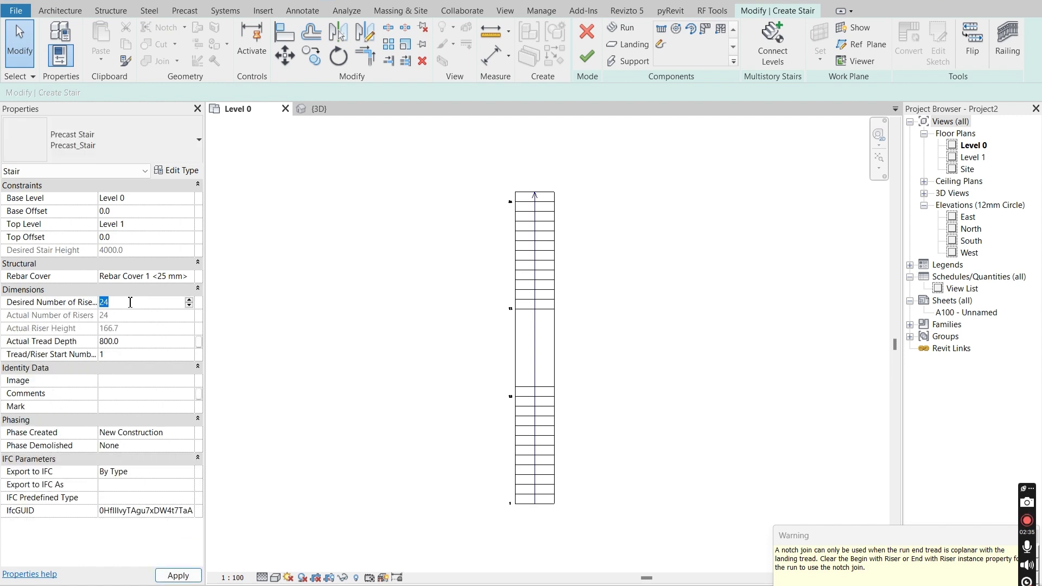
type("7")
key("Return")
left_click(569, 346)
Return to the 3D view and widen the upper 12-riser run to 50000 mm.
left_click(320, 109)
middle_click_drag(515, 291, 555, 328, "shift")
middle_click_drag(566, 183, 591, 273)
left_click(604, 255)
scroll(604, 255, "up", 2)
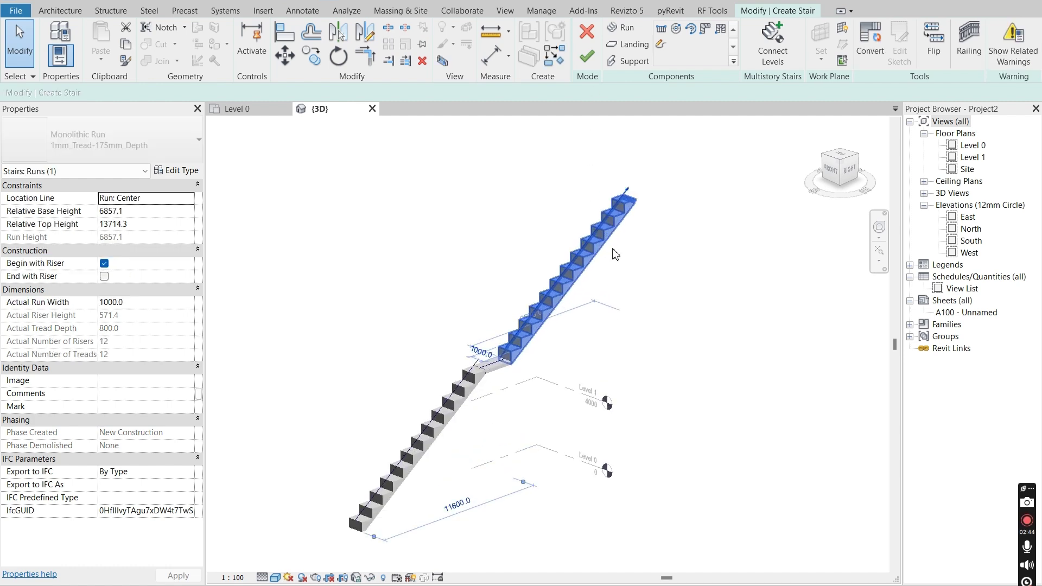
left_click(146, 303)
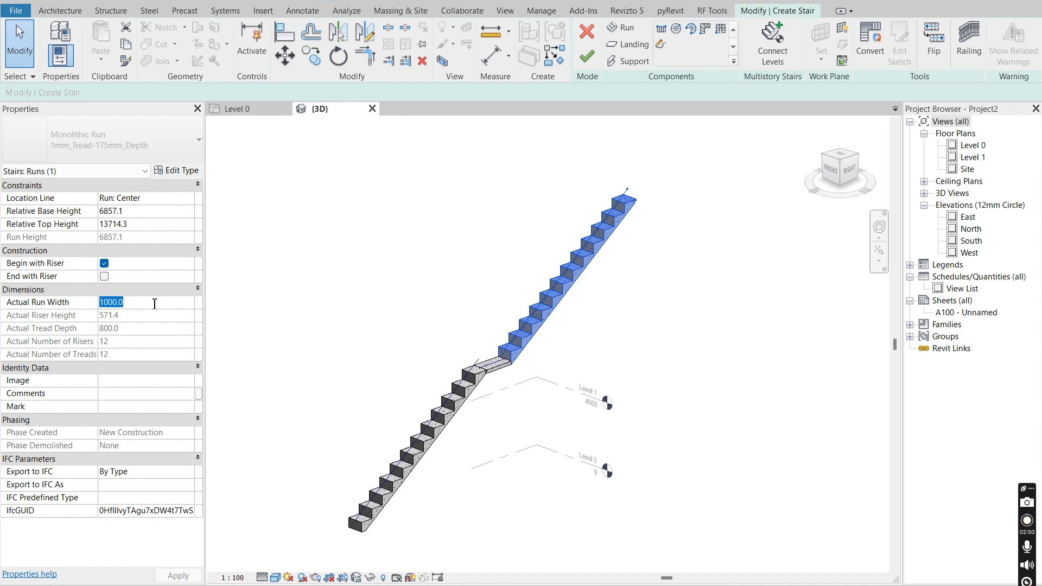
type("50")
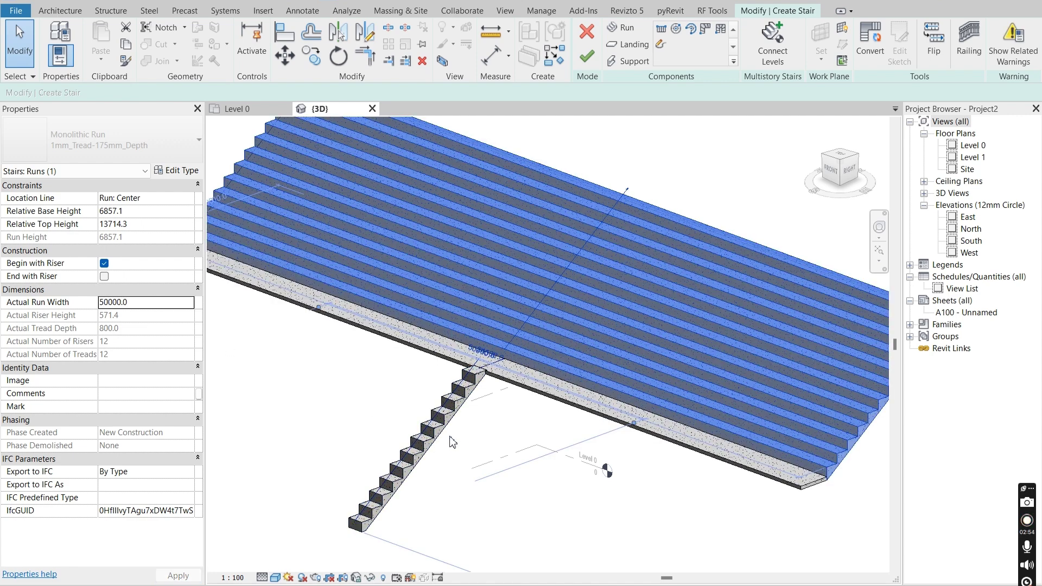
Widen the lower 12-riser run to 50000 mm and clear the selection.
left_click(444, 423)
scroll(443, 421, "down", 1)
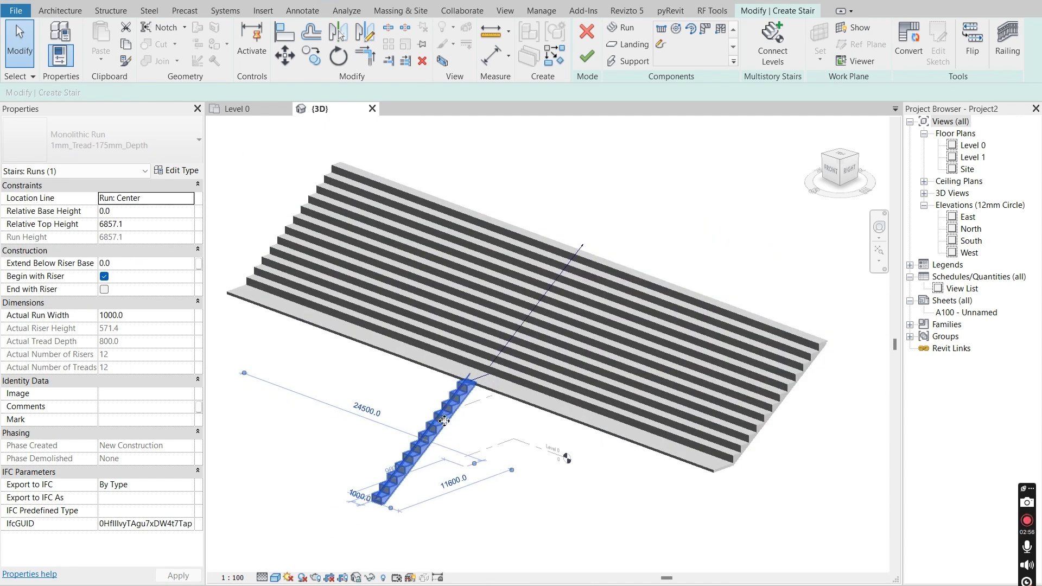
left_click(152, 315)
type("50")
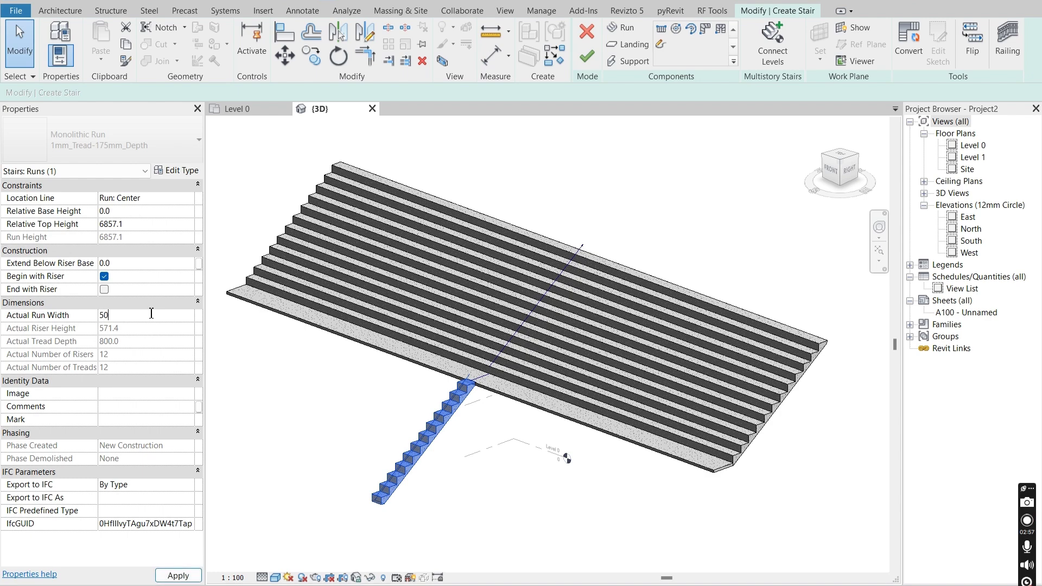
type("00")
key("Escape")
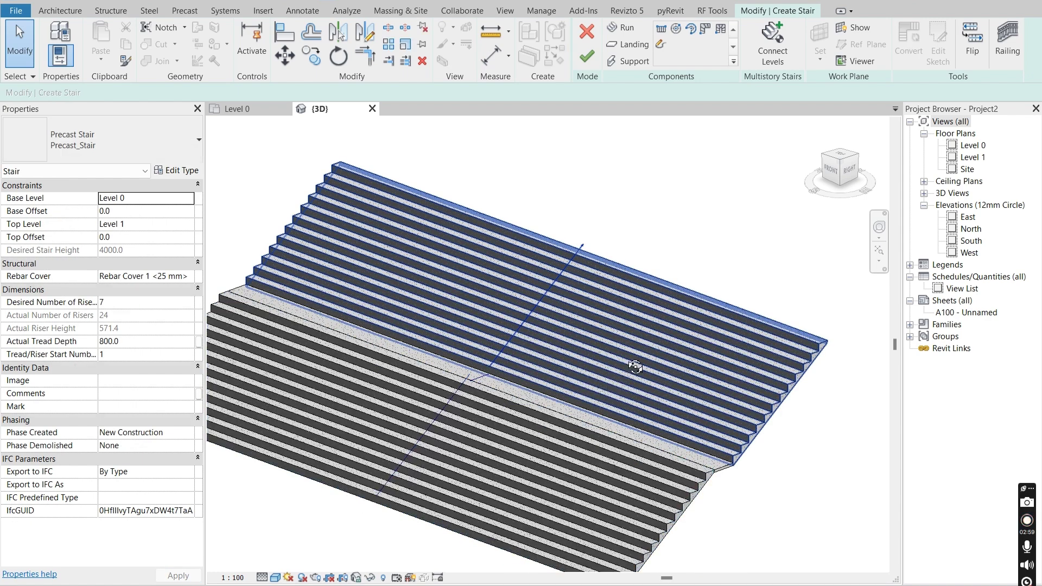
Look over the widened runs in 3D and in the Level 0 plan, and open the Level 1 floor plan.
middle_click_drag(637, 368, 597, 357, "shift")
scroll(607, 321, "down", 3)
middle_click_drag(605, 321, 581, 312, "shift")
scroll(587, 303, "up", 3)
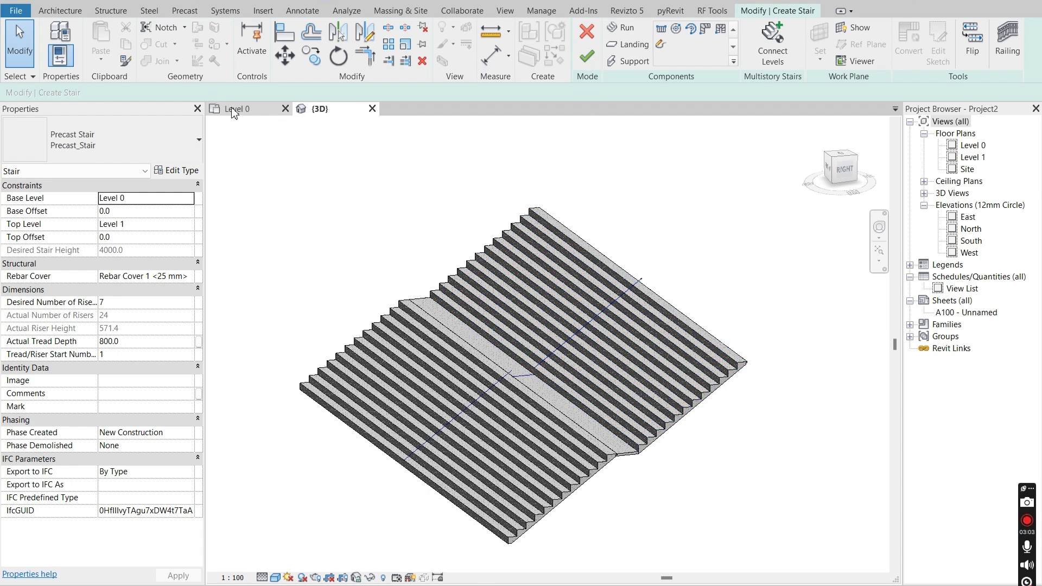
left_click(260, 108)
scroll(575, 266, "down", 5)
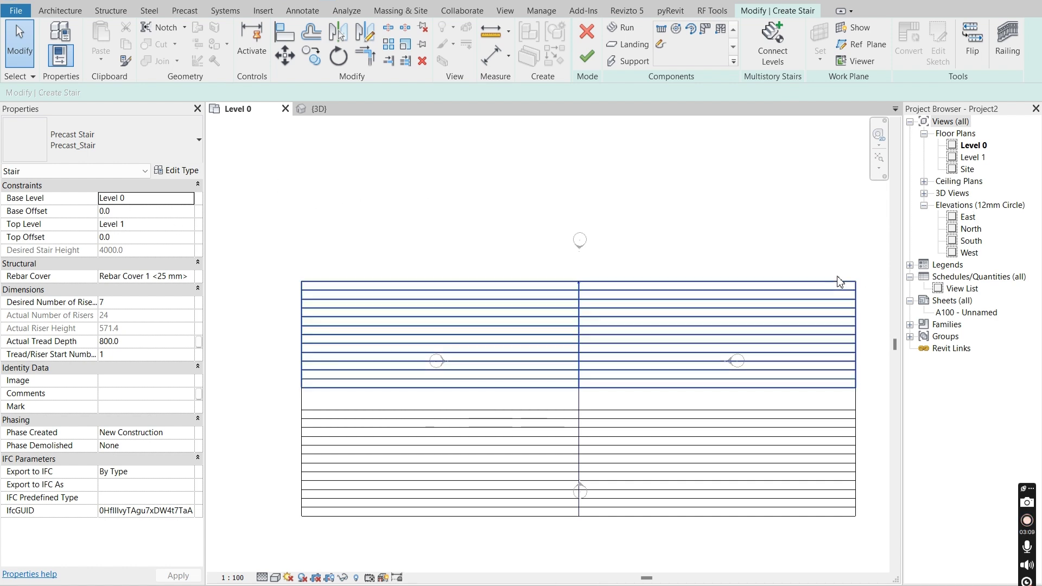
middle_click_drag(840, 288, 819, 288)
double_click(970, 158)
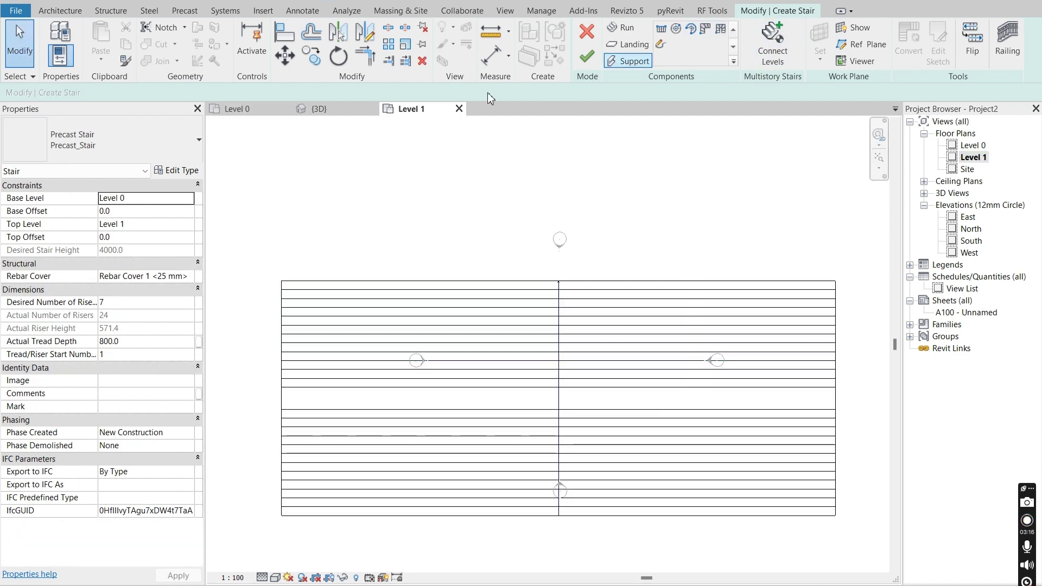
Sketch a rectangular landing boundary, 50000 mm wide and about 5000 mm deep, along the upper run's top edge.
left_click(628, 44)
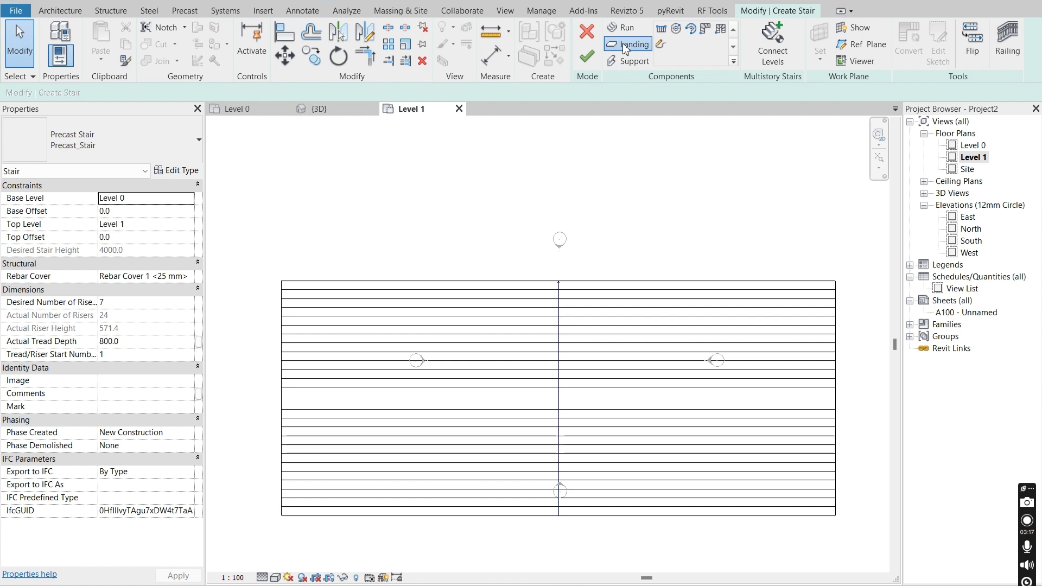
left_click(677, 30)
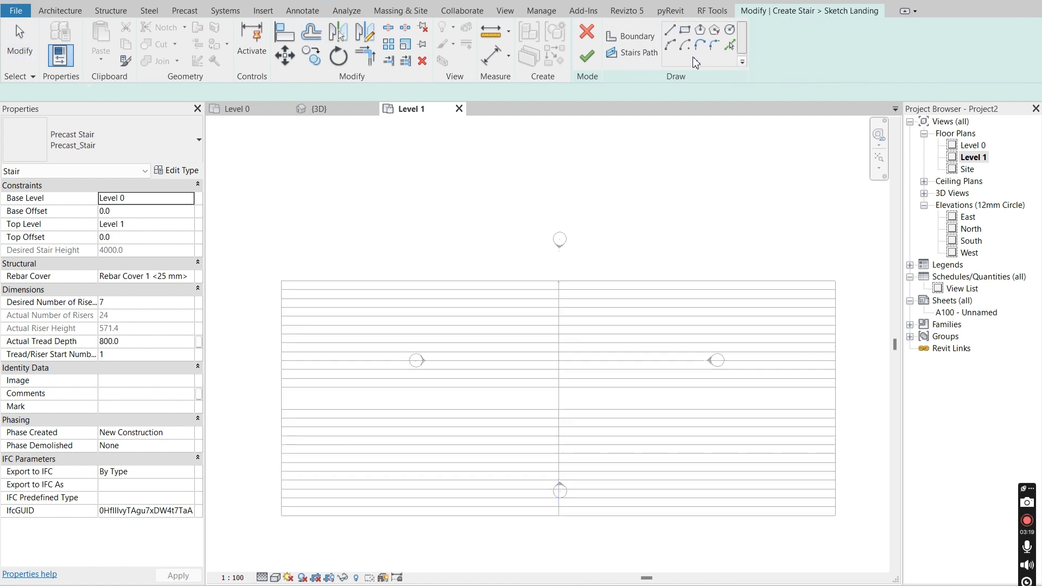
left_click(686, 33)
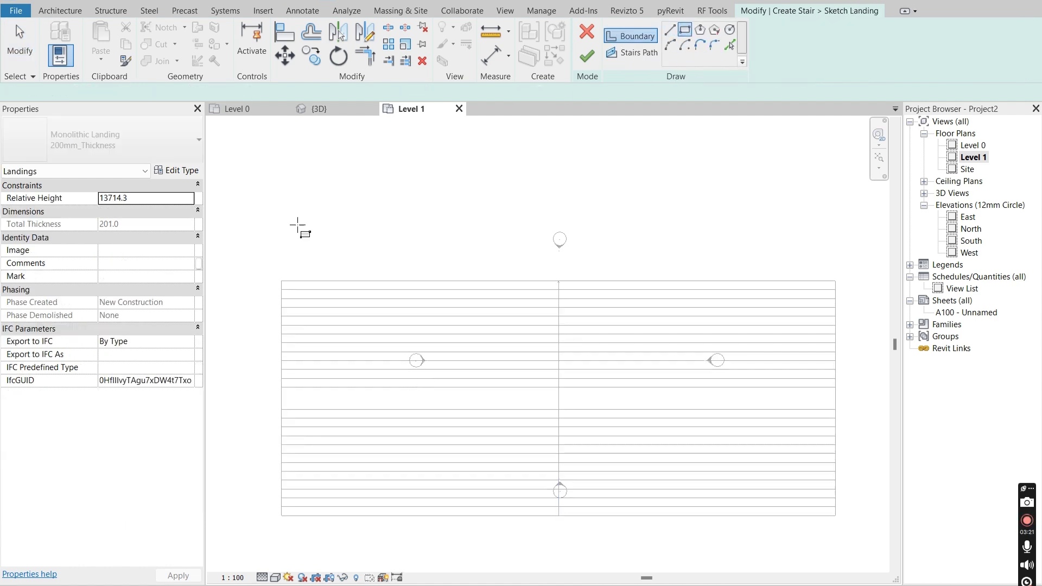
left_click(282, 281)
left_click(840, 227)
key("Escape")
Set the landing boundary's depth to 3000 mm and finish the landing sketch.
left_click(612, 226)
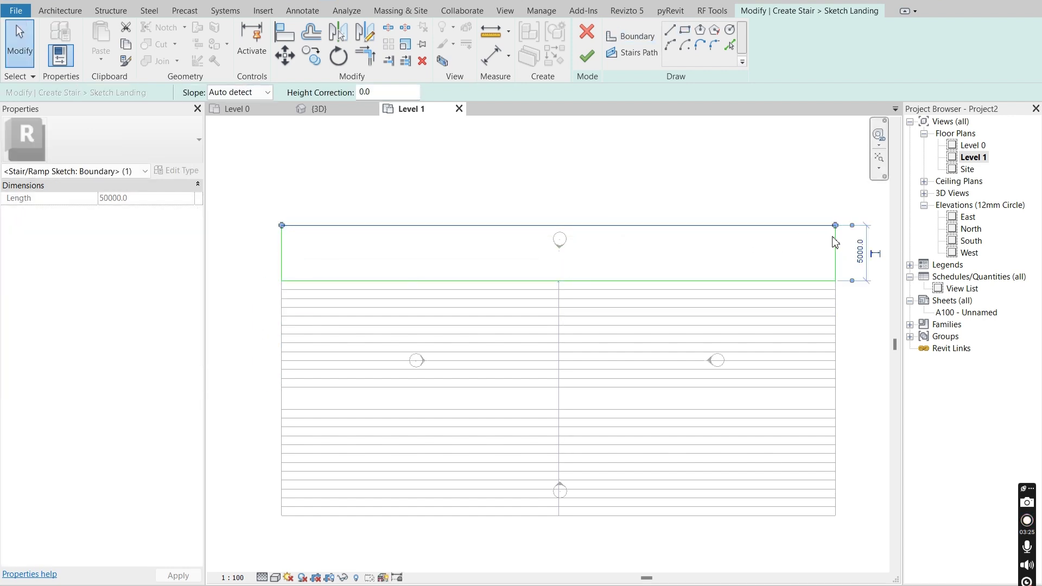
left_click(861, 253)
type("2")
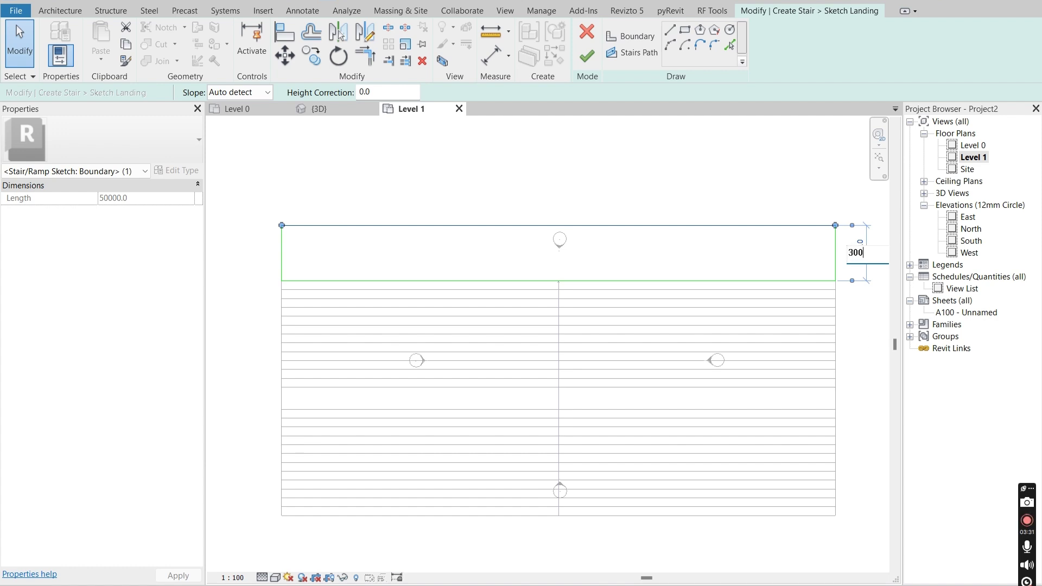
key("Return")
key("Escape")
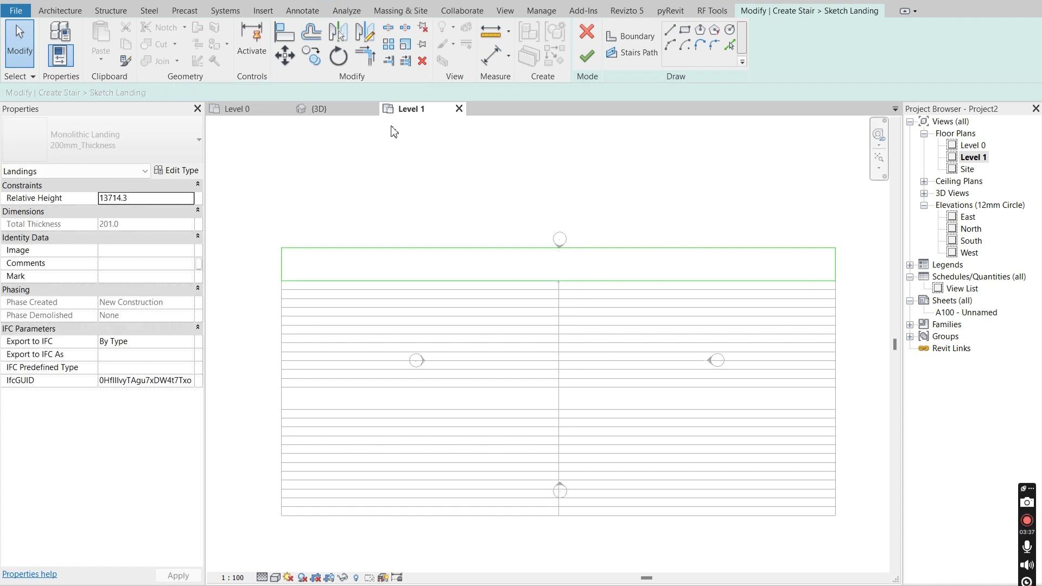
left_click(587, 55)
Examine the new top landing and its connection to the upper run in the 3D view.
left_click(318, 108)
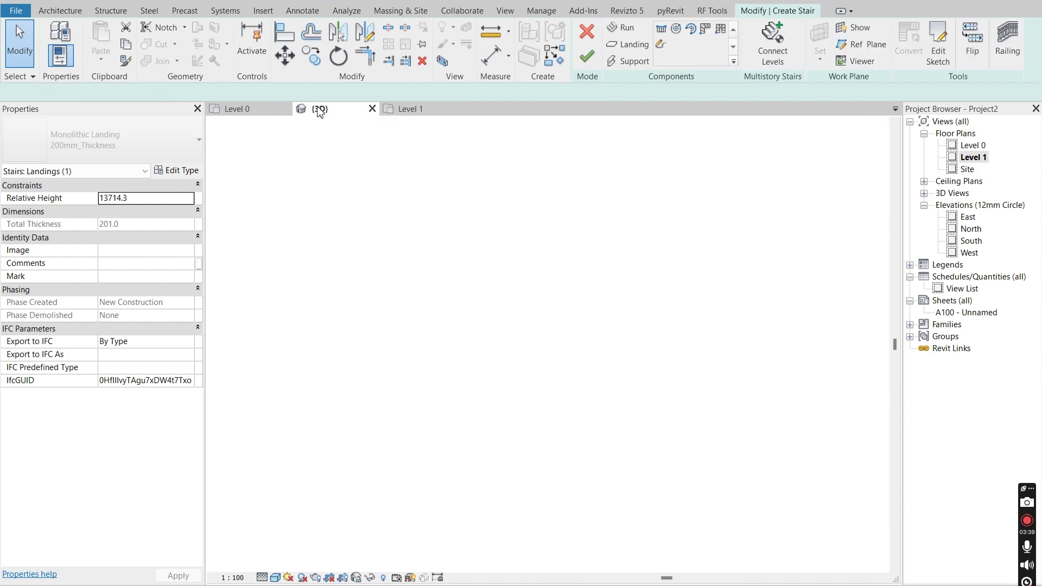
middle_click_drag(726, 337, 765, 391, "shift")
scroll(758, 380, "up", 4)
left_click(695, 356)
middle_click_drag(695, 356, 679, 342, "shift")
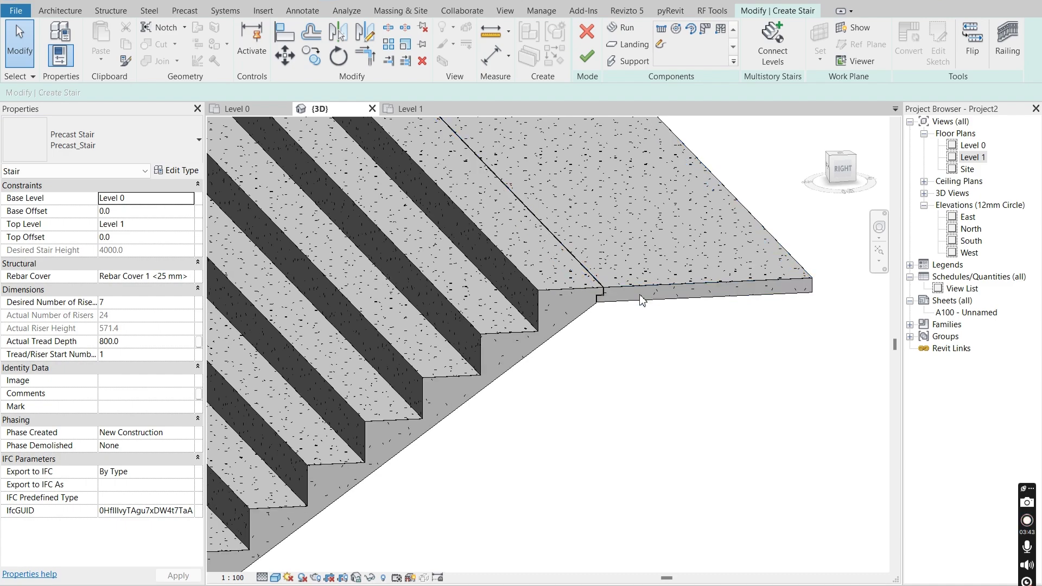
scroll(672, 350, "down", 5)
middle_click_drag(709, 344, 711, 361, "shift")
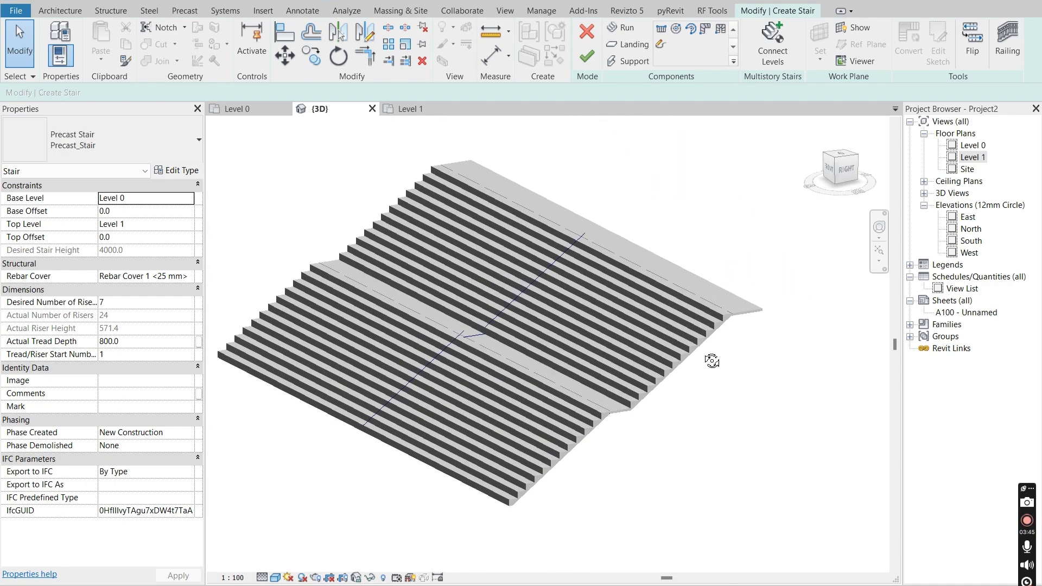
Finish the stair and inspect the railings around the grandstand's sides and rear edge.
left_click(586, 56)
mouse_move(739, 432)
middle_mouse_down("shift")
mouse_move(751, 425)
mouse_move(741, 421)
middle_mouse_up("shift")
scroll(743, 401, "up", 4)
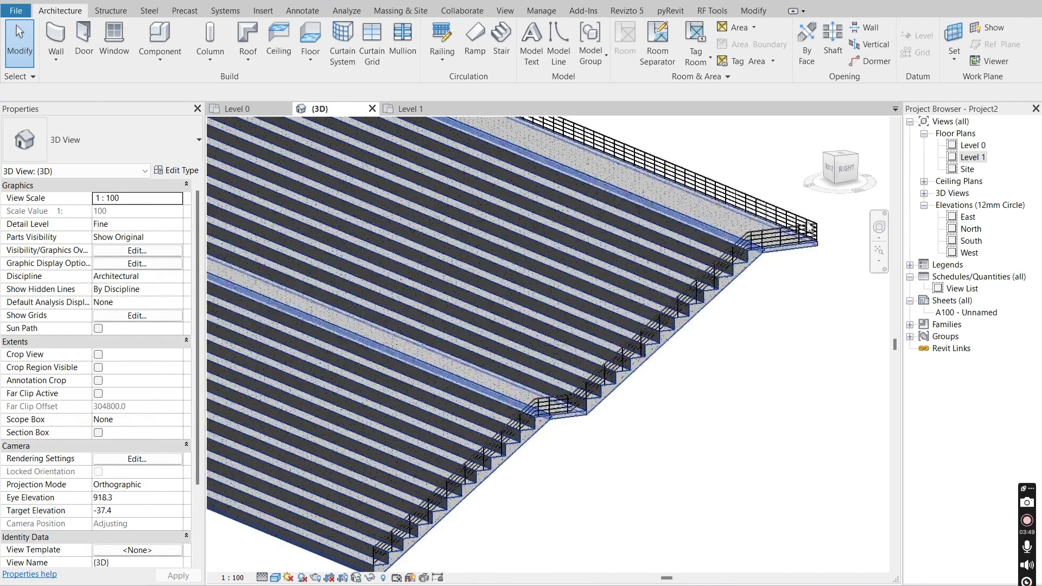
scroll(797, 272, "down", 4)
middle_click_drag(806, 298, 826, 388, "shift")
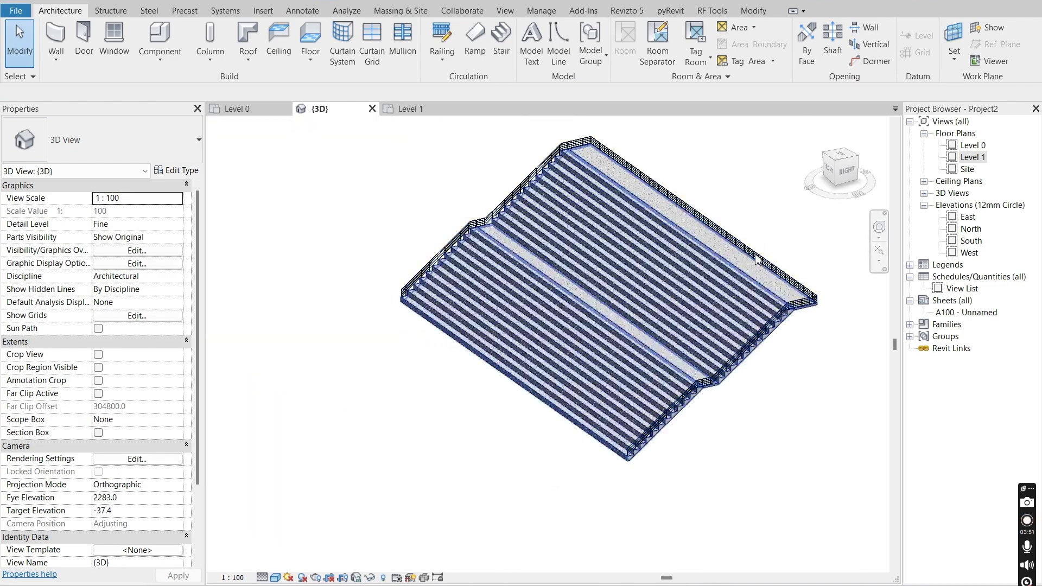
scroll(751, 252, "up", 1)
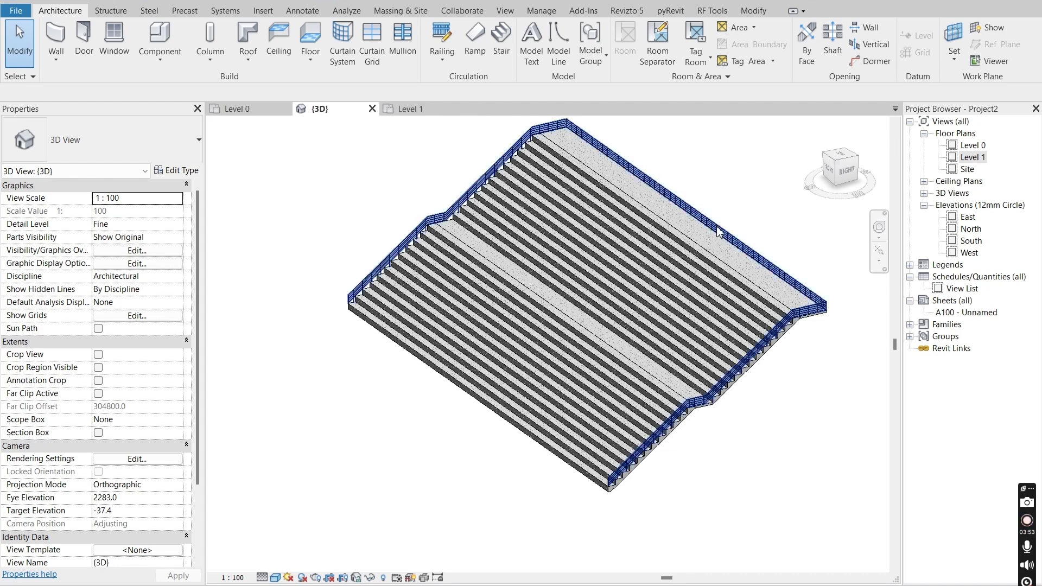
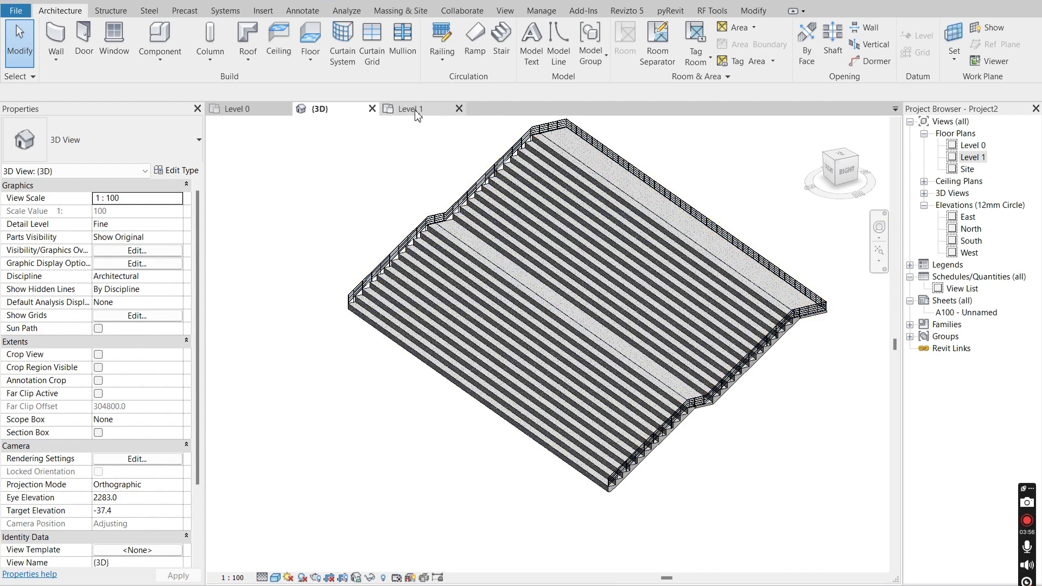
Start a structural wall of type Wall-Ret_300Con in the Level 0 floor plan.
left_click(237, 110)
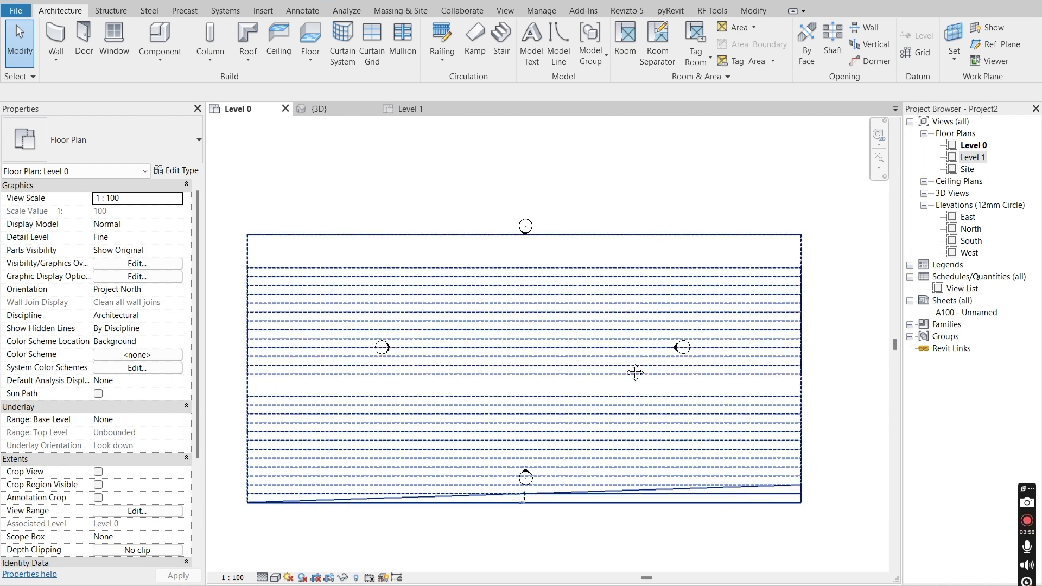
left_click(108, 12)
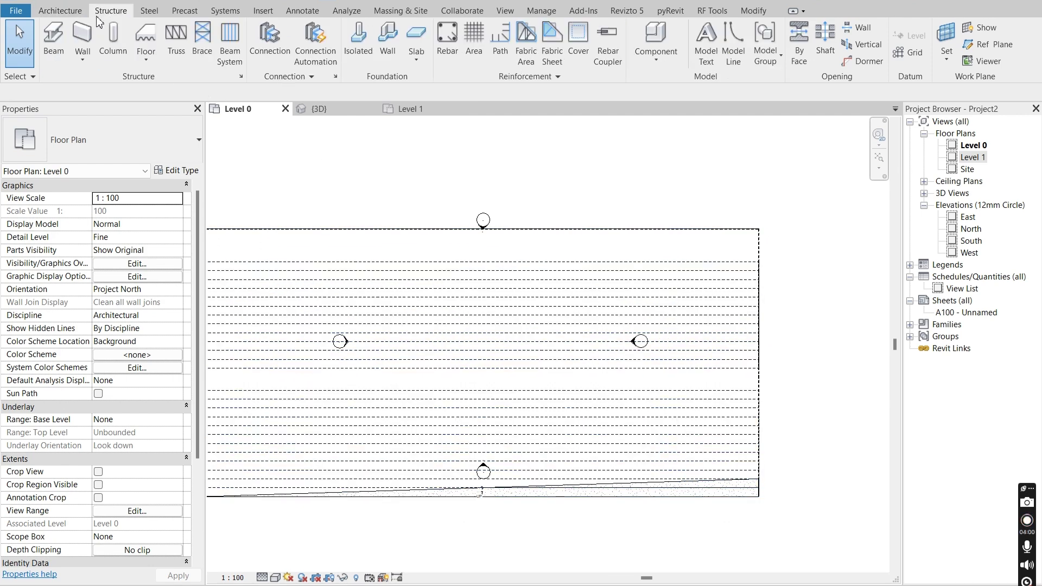
left_click(71, 16)
left_click(111, 11)
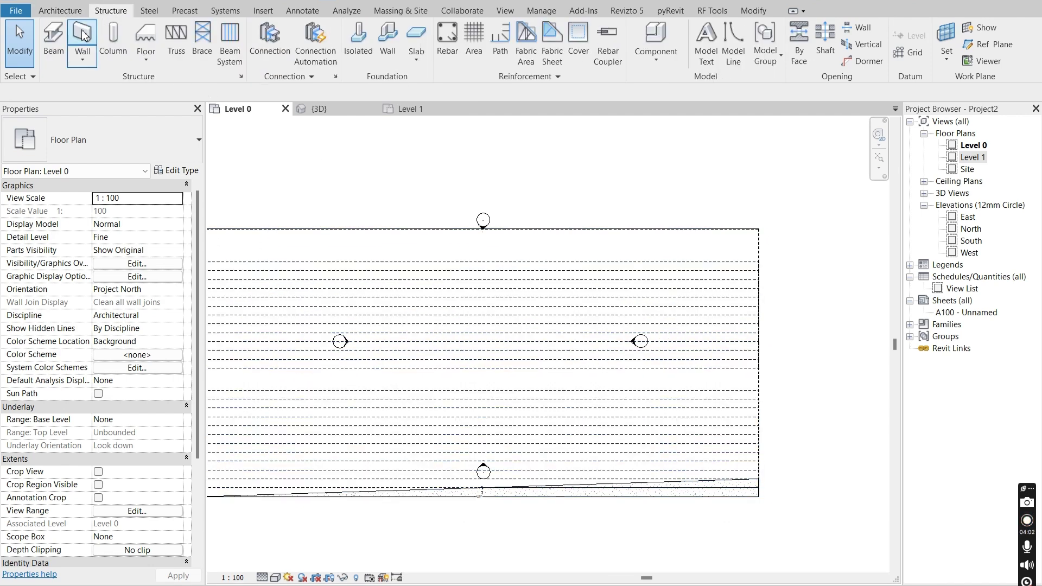
left_click(82, 41)
left_click(101, 146)
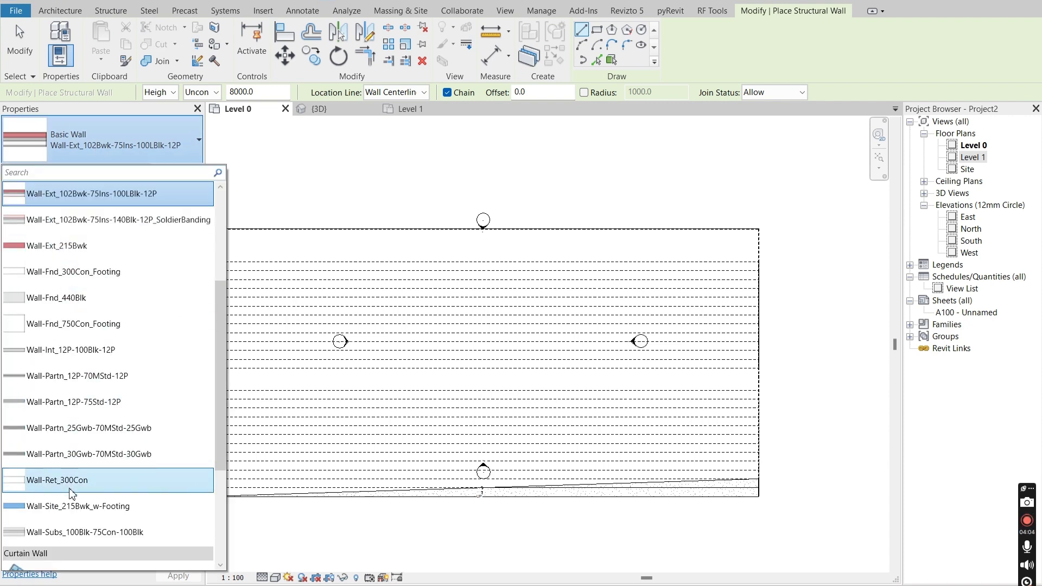
scroll(58, 480, "down", 2)
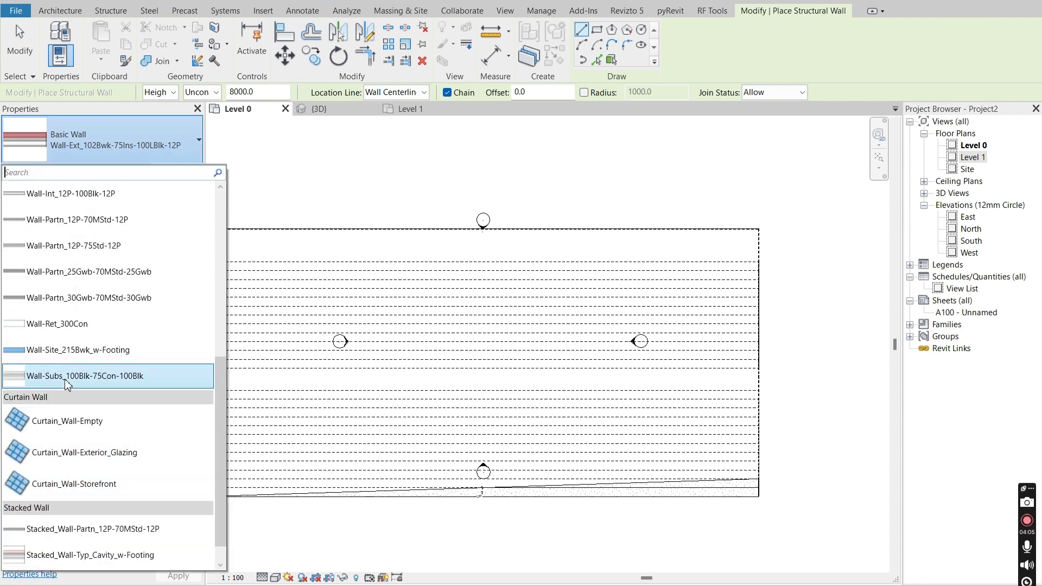
left_click(55, 329)
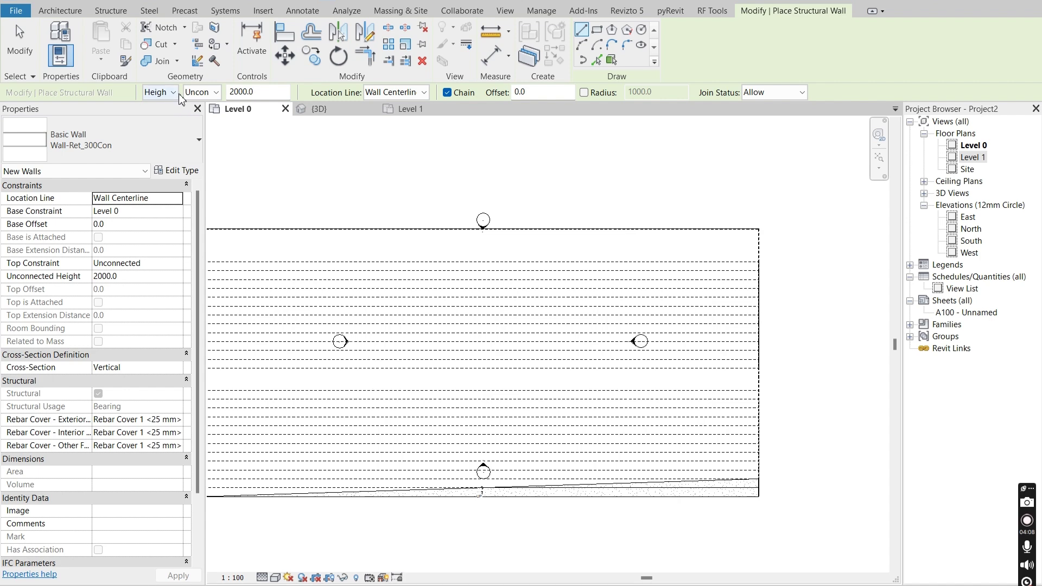
Constrain the new wall's top to Level 1 and set its location line to Finish Face: Exterior.
left_click(201, 93)
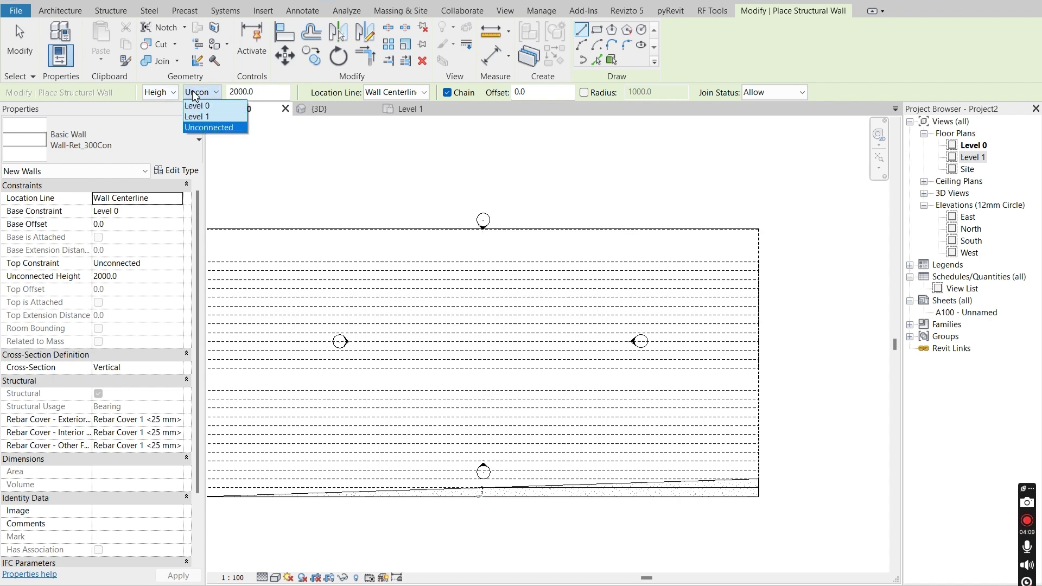
left_click(203, 119)
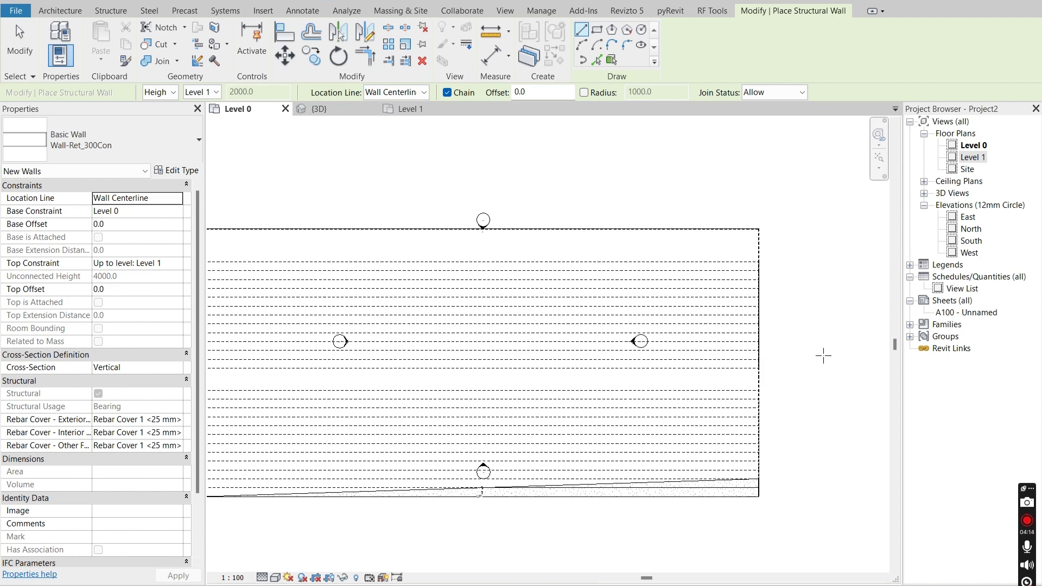
left_click(179, 200)
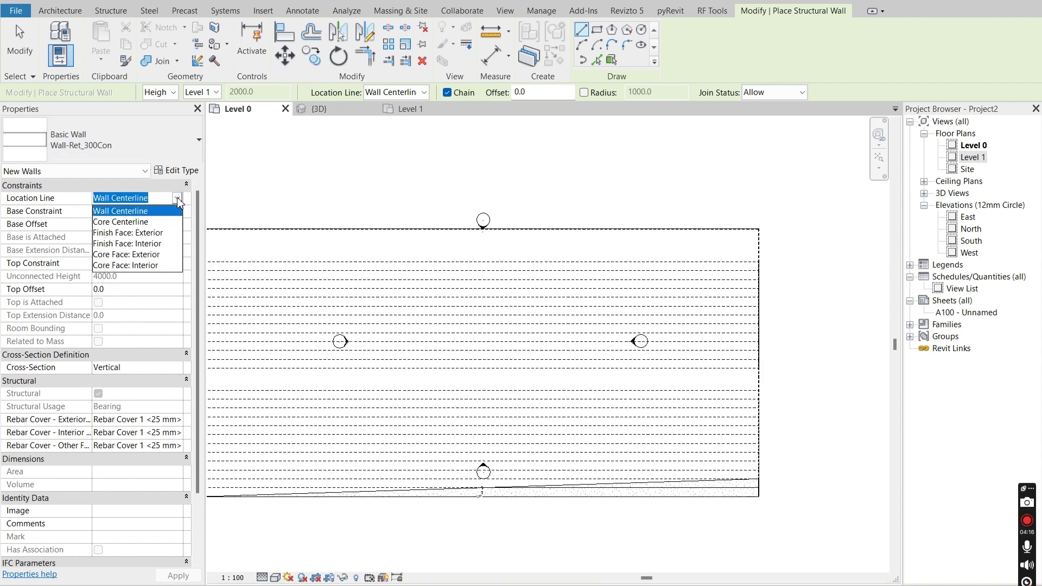
left_click(124, 233)
Draw the wall along the grandstand's east side, from the front corner to the rear corner of the top landing.
scroll(763, 495, "up", 3)
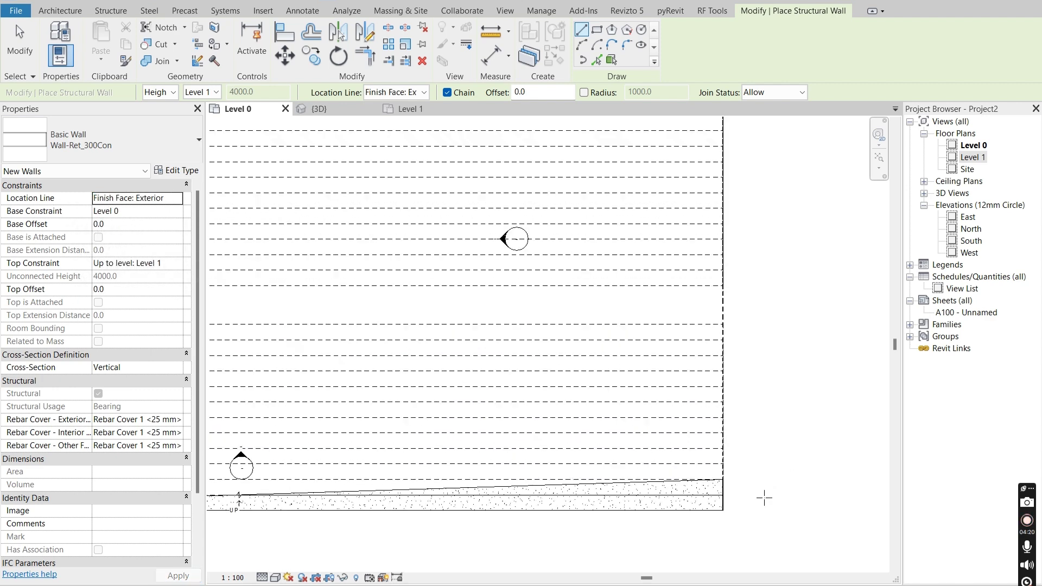
scroll(667, 521, "up", 5)
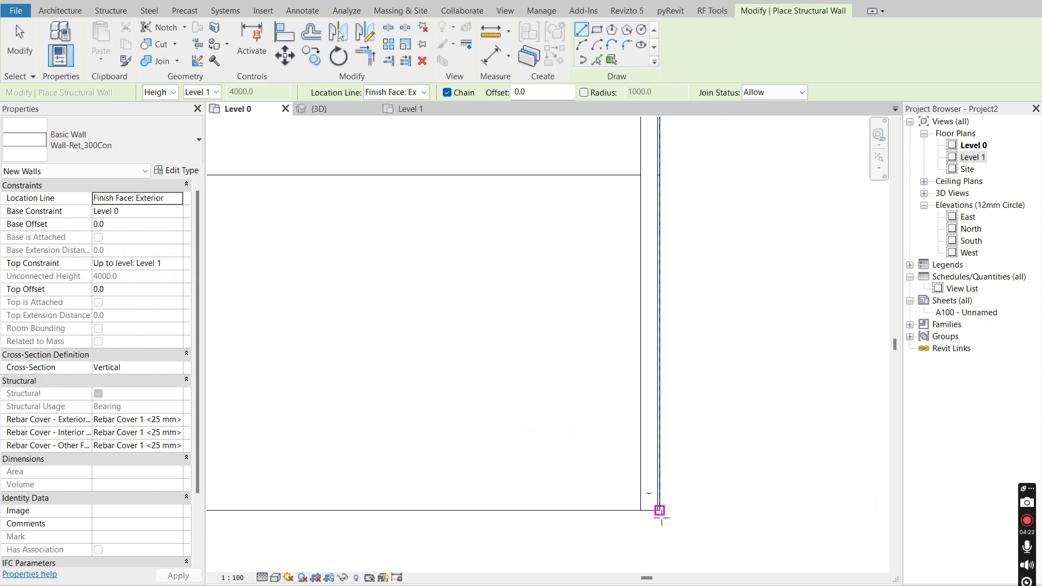
left_click(659, 506)
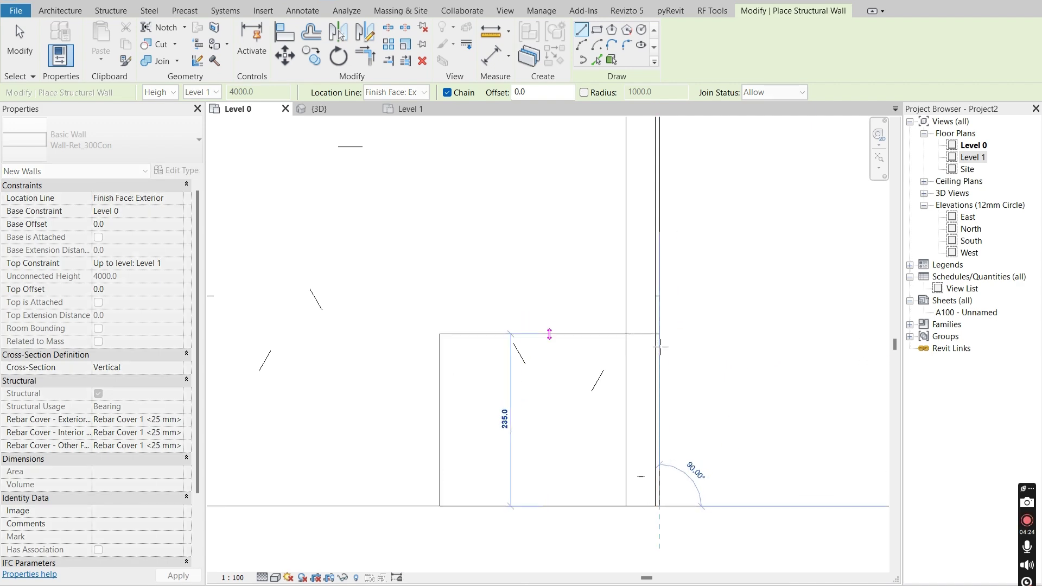
scroll(638, 473, "down", 2)
scroll(655, 381, "down", 5)
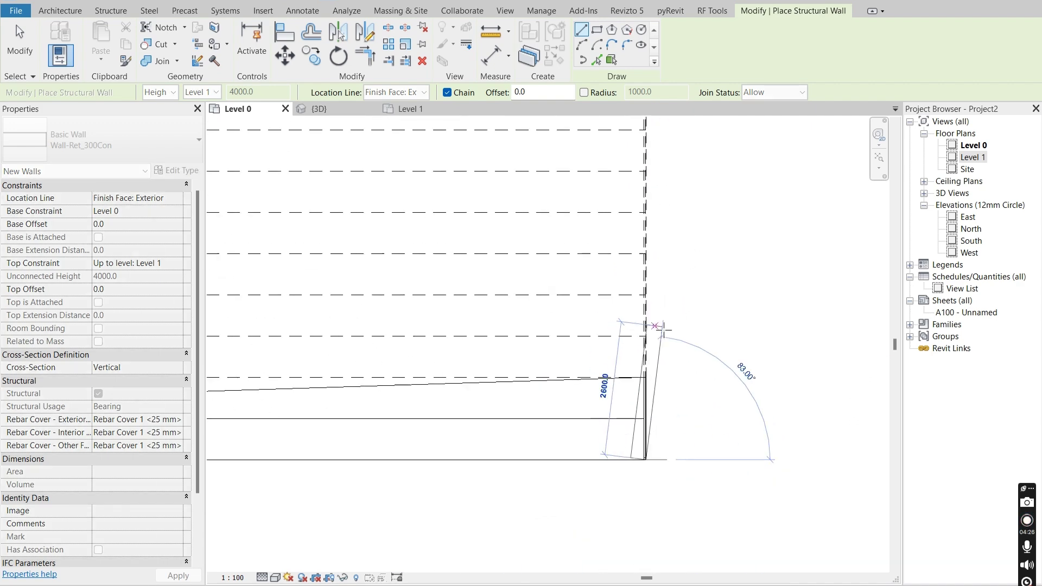
middle_click_drag(664, 341, 651, 517)
middle_click_drag(636, 158, 649, 390)
scroll(658, 346, "up", 6)
scroll(657, 252, "up", 5)
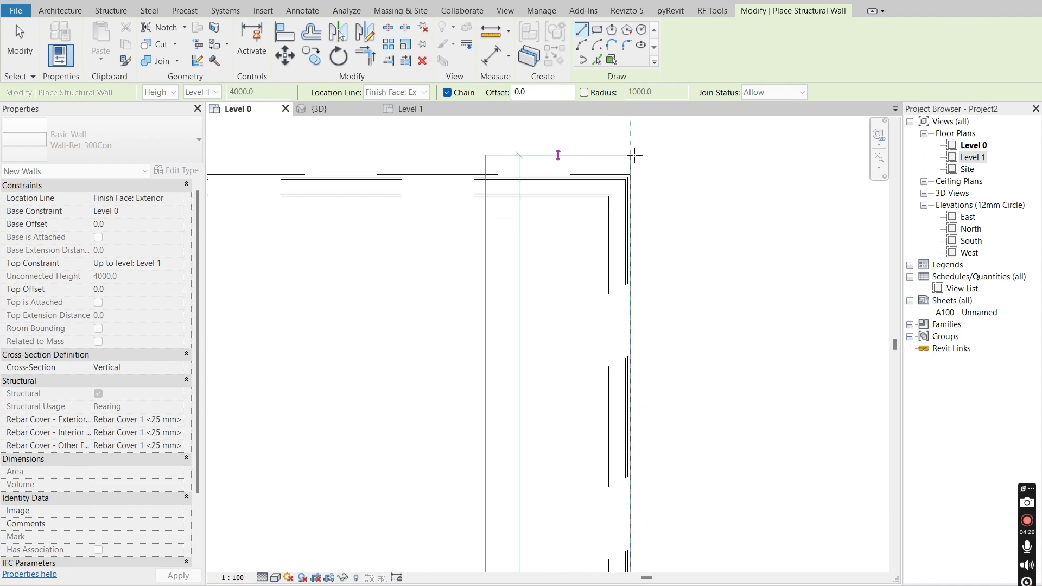
scroll(626, 162, "up", 4)
left_click(625, 191)
key("Escape")
key("Escape")
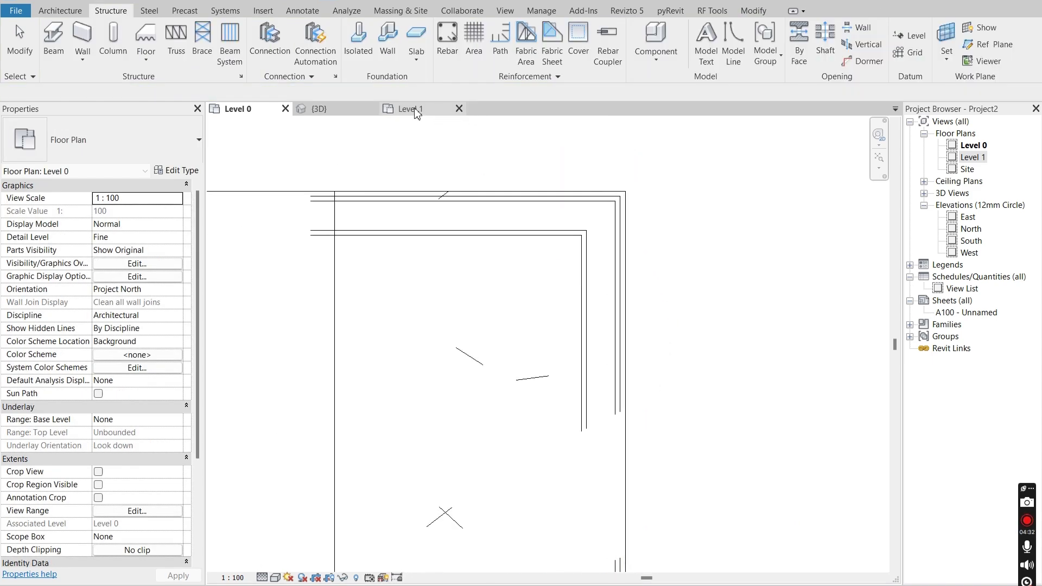
Open the East elevation and set its detail level to Fine.
double_click(968, 219)
scroll(624, 353, "down", 3)
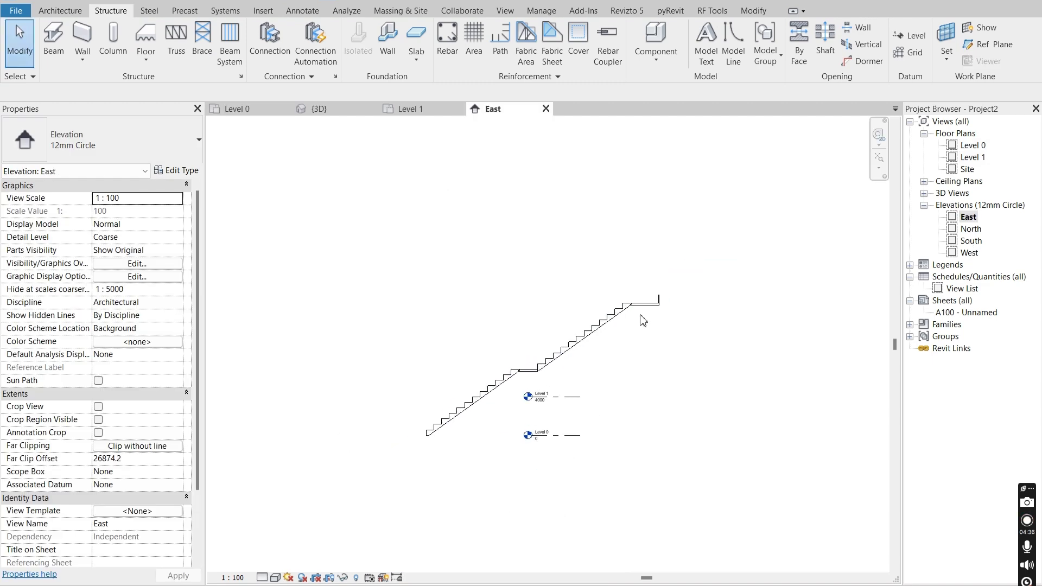
left_click(262, 577)
left_click(280, 562)
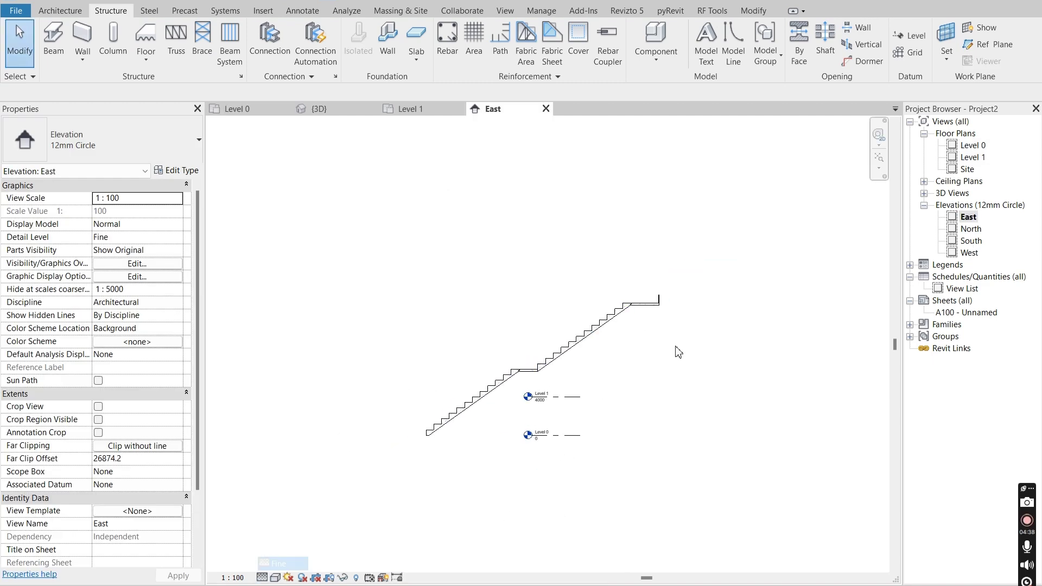
In the Level 1 plan, move the East elevation marker outside the grandstand's east side, filtering the stair landing out of the selection.
left_click(392, 110)
scroll(598, 304, "down", 2)
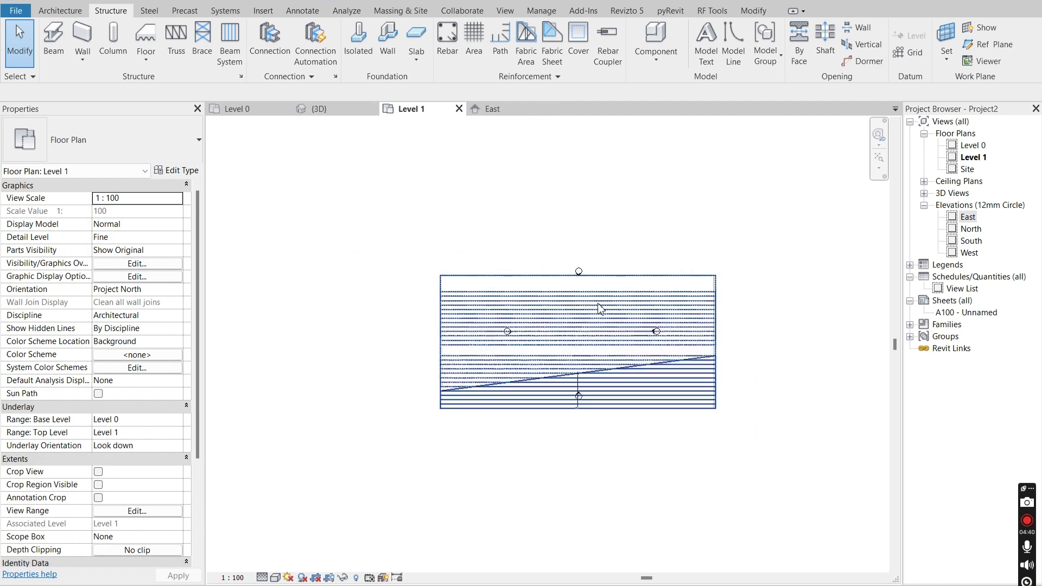
scroll(640, 329, "up", 1)
scroll(646, 329, "up", 4)
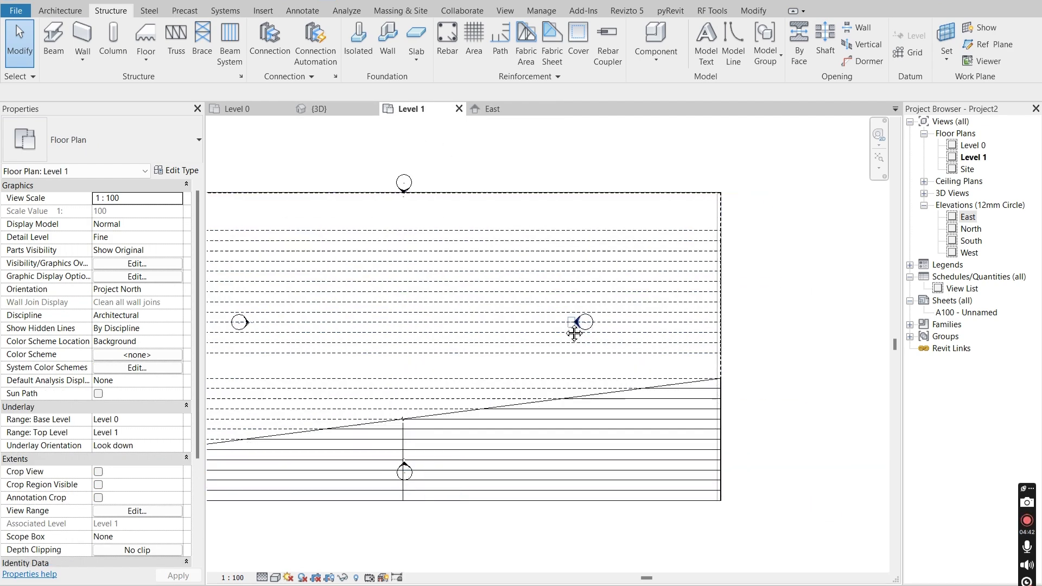
left_click_drag(768, 175, 637, 247)
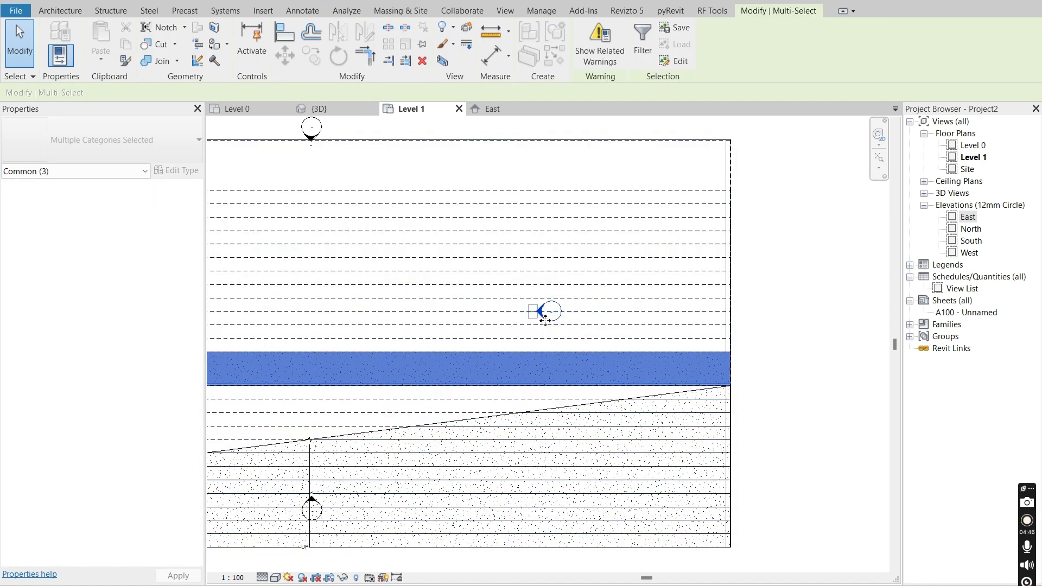
left_click(641, 40)
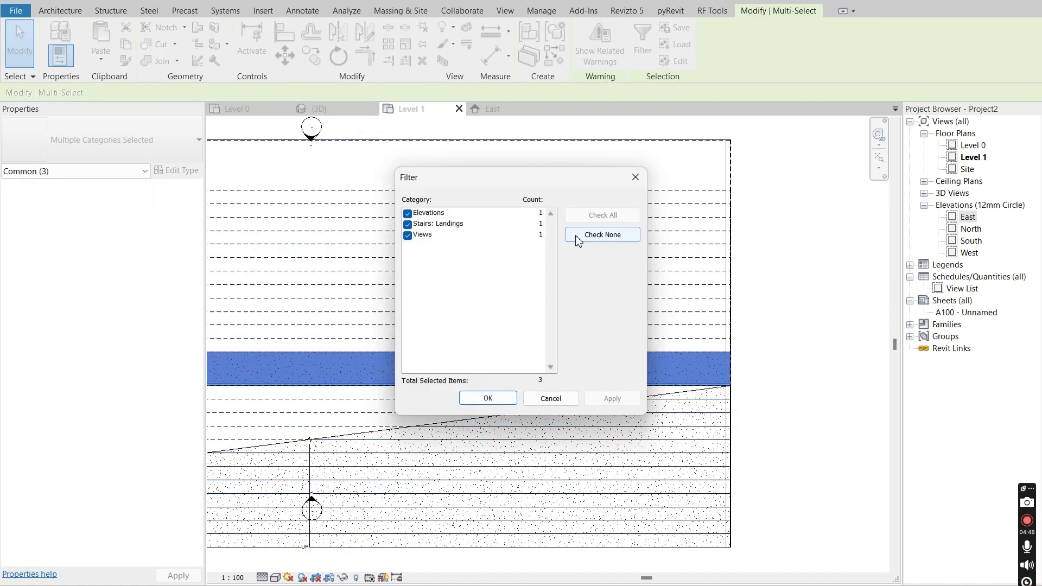
left_click(407, 213)
left_click(407, 235)
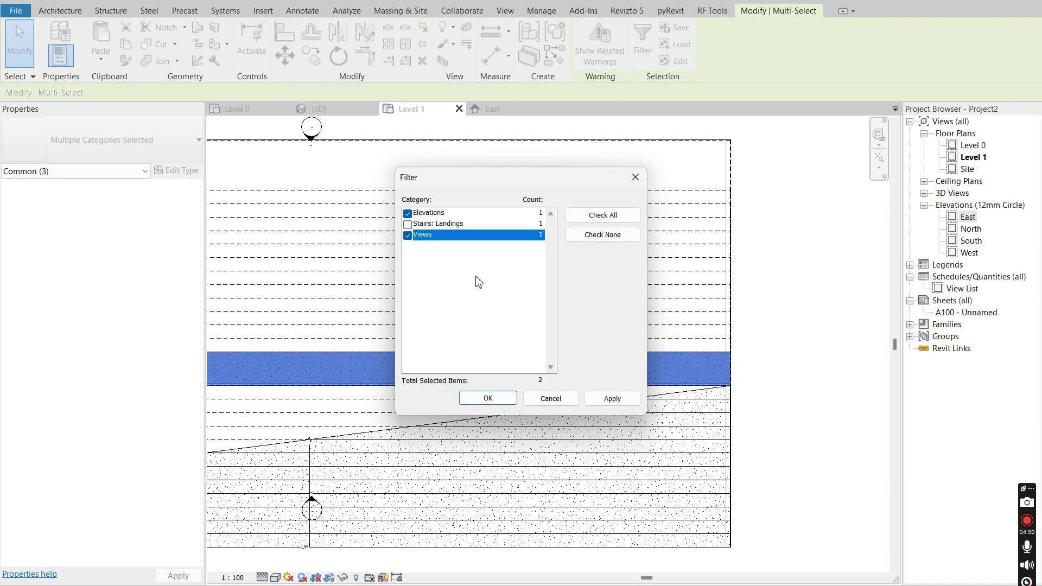
left_click(504, 399)
scroll(548, 313, "down", 2)
left_click_drag(732, 315, 741, 315)
Extend the East elevation's far clip beyond the grandstand's west edge and open the East elevation.
left_click(701, 327)
left_click(719, 317)
scroll(716, 323, "down", 1)
left_click_drag(501, 320, 228, 328)
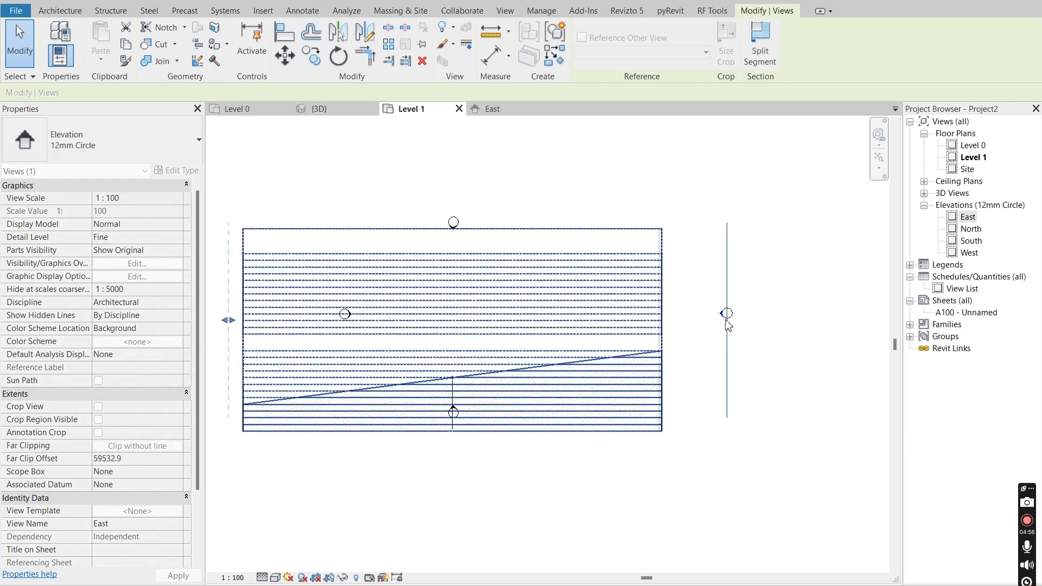
left_click(717, 316)
double_click(722, 318)
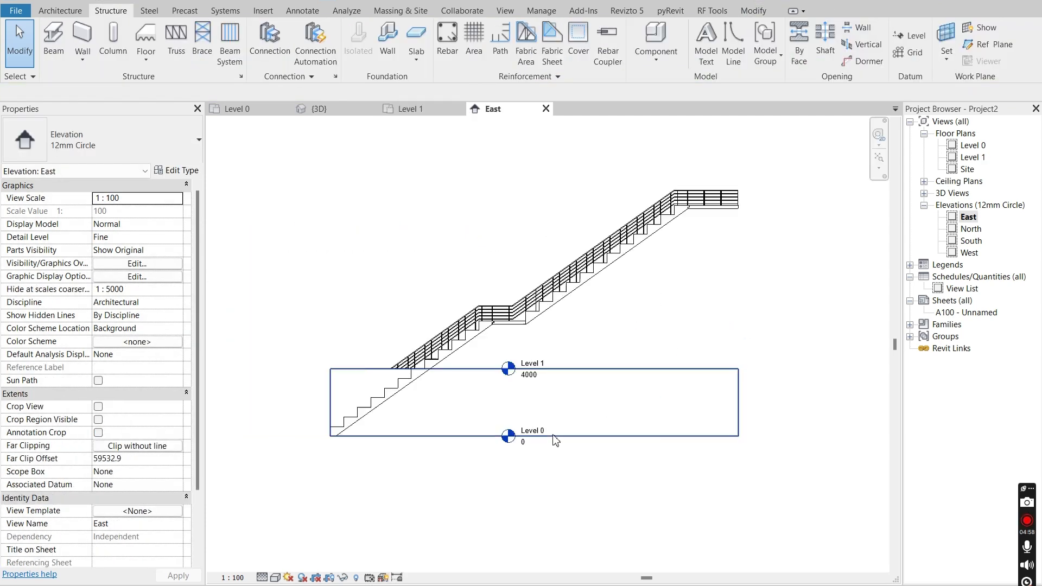
Raise the side wall's top edge and align it with the underside of the top landing.
left_click(516, 363)
left_click_drag(516, 363, 532, 164)
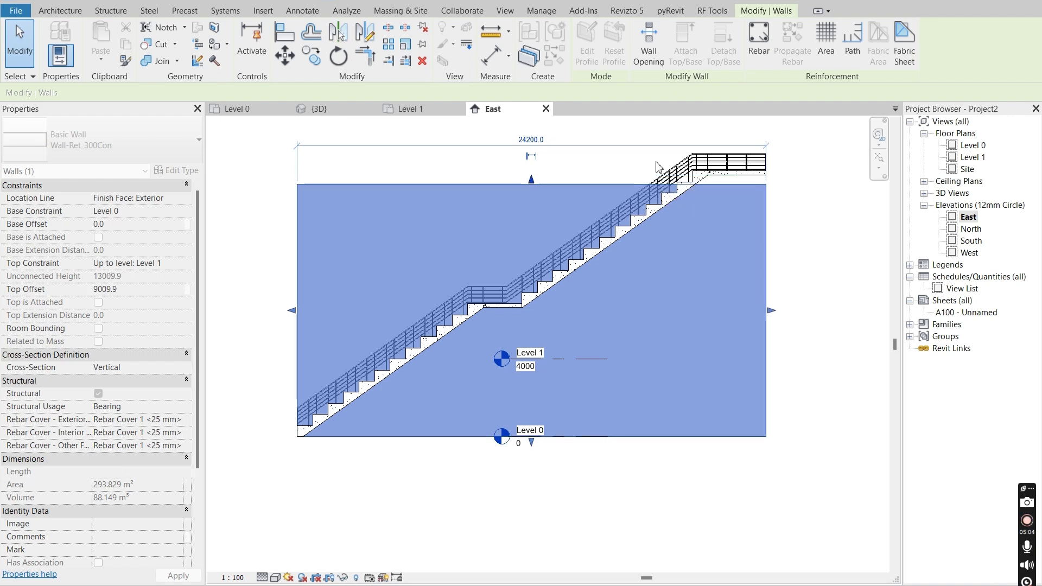
left_click(781, 236)
key("a")
key("l")
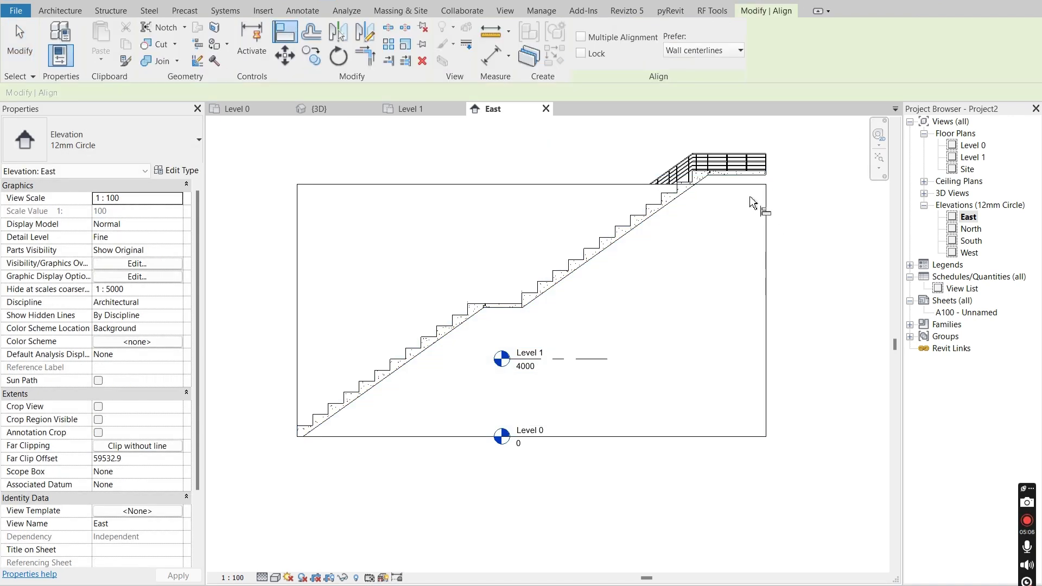
left_click(749, 185)
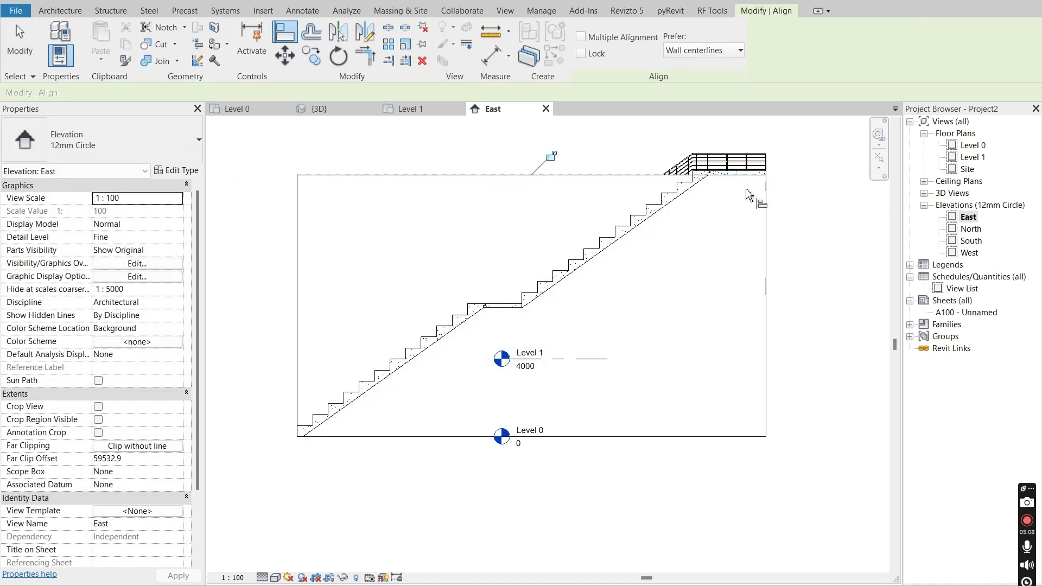
key("Escape")
Edit the side wall's profile, picking sketch lines along the undersides of the upper flight, middle landing and lower flight.
left_click(753, 266)
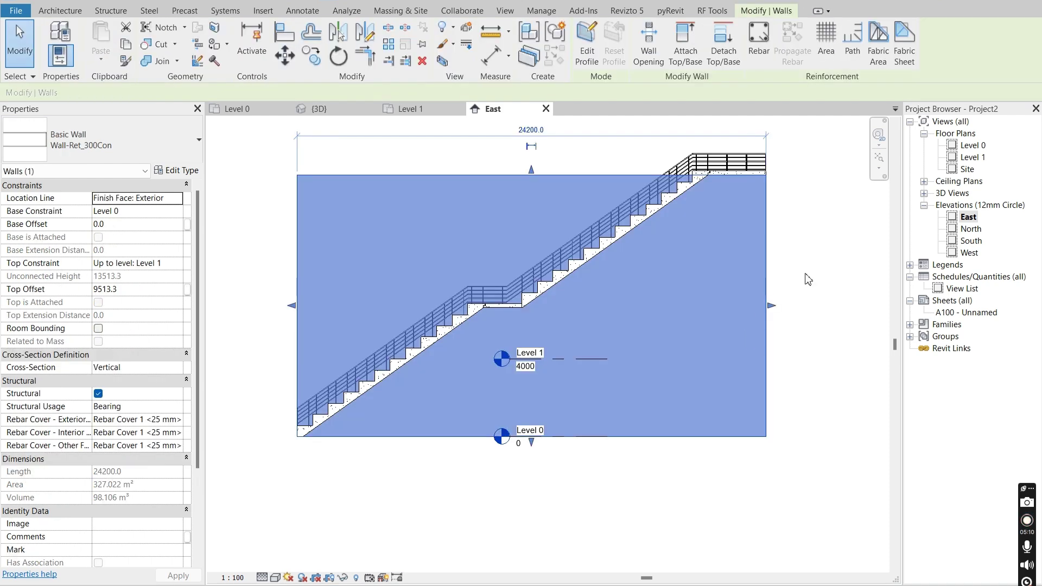
left_click(589, 58)
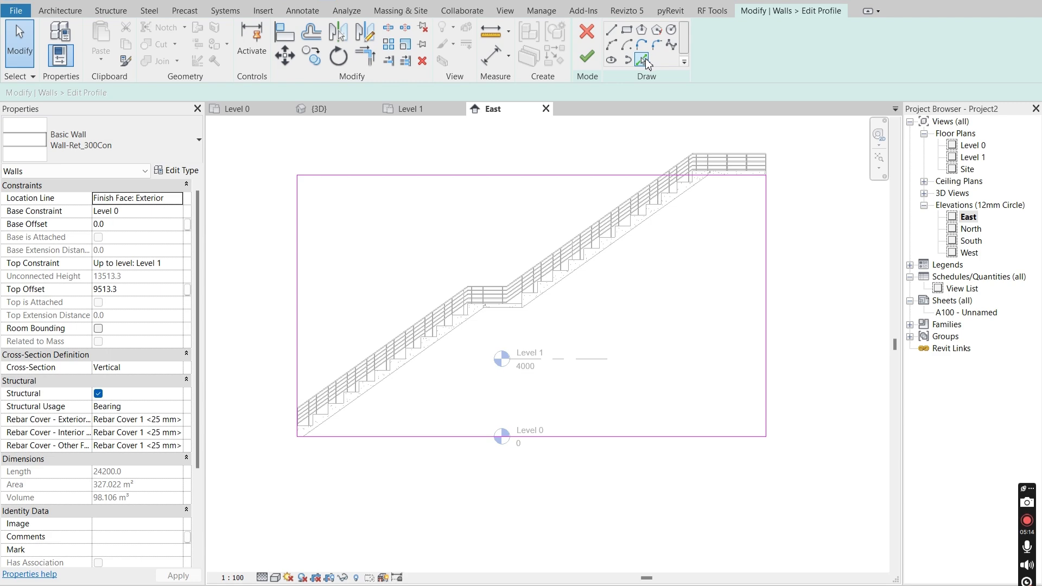
left_click(643, 58)
scroll(719, 190, "up", 2)
left_click(678, 186)
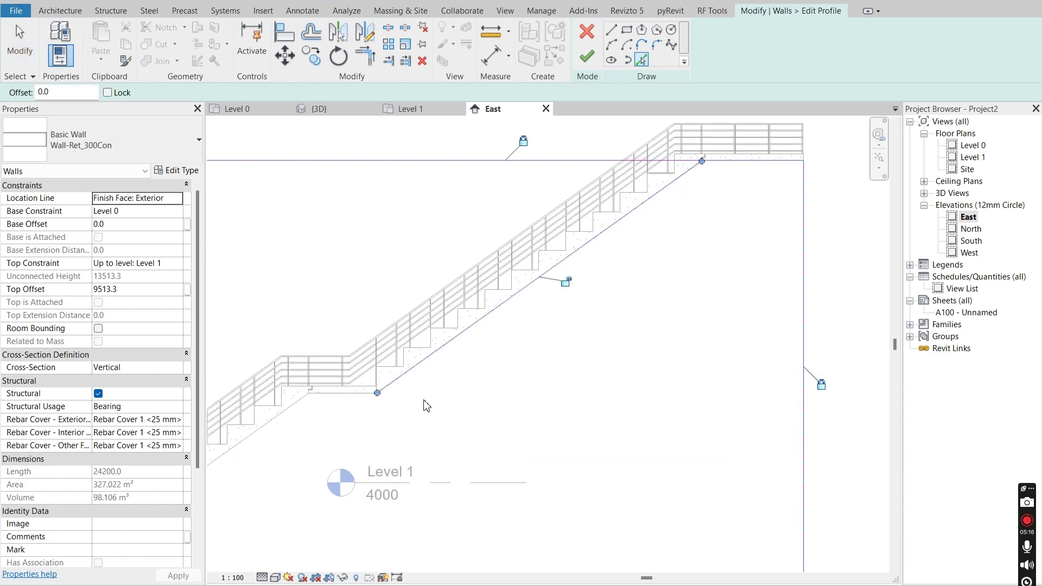
middle_click_drag(426, 405, 684, 292)
left_click(597, 282)
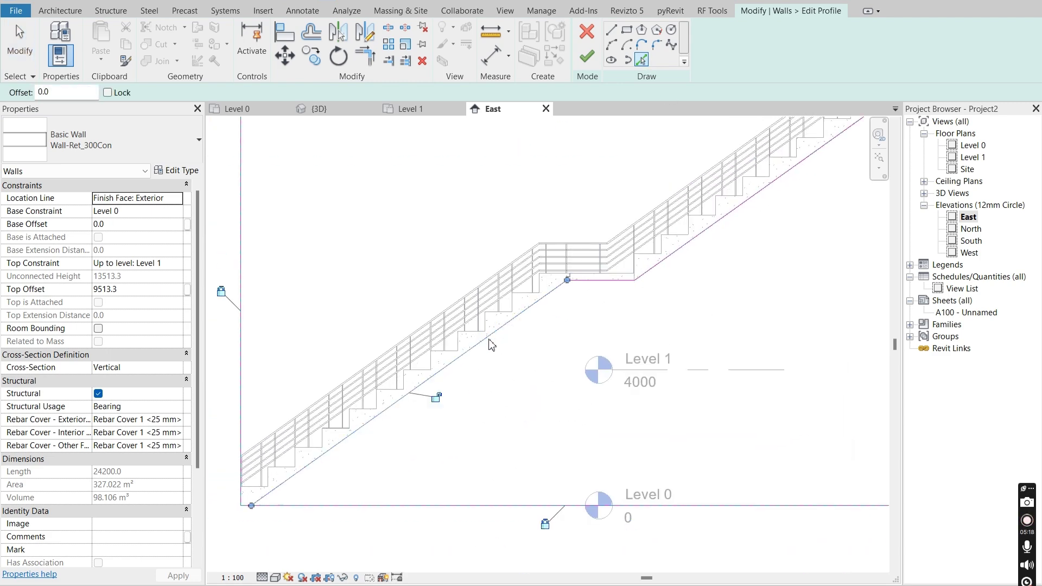
Trim the profile lines to corners at the foot of the stair and beneath the top landing.
middle_click_drag(255, 254, 301, 193)
left_click(373, 55)
left_click(318, 429)
left_click(320, 445)
scroll(322, 444, "down", 1)
middle_click_drag(754, 263, 535, 351)
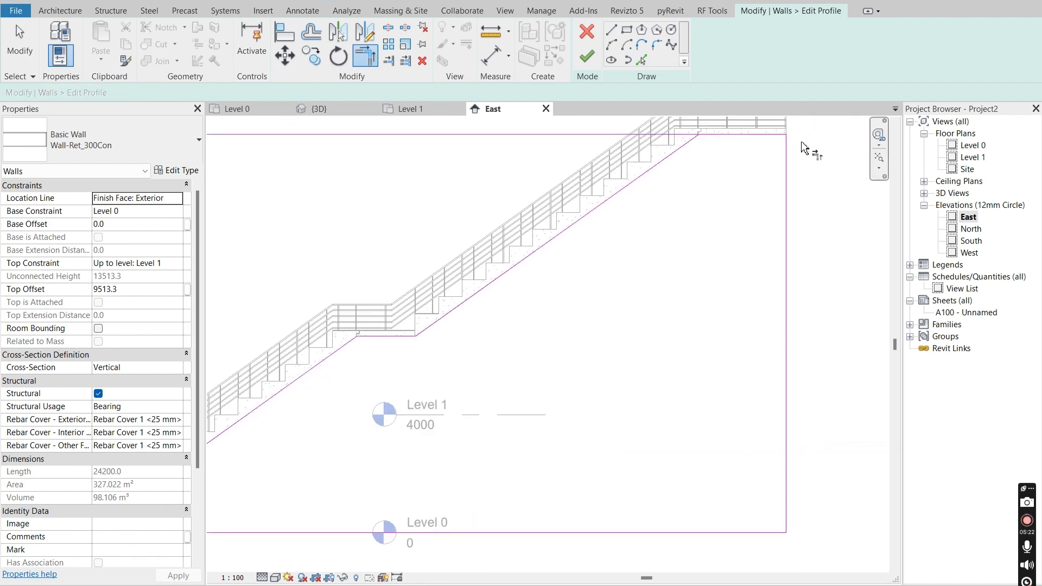
scroll(700, 162, "down", 3)
key("Escape")
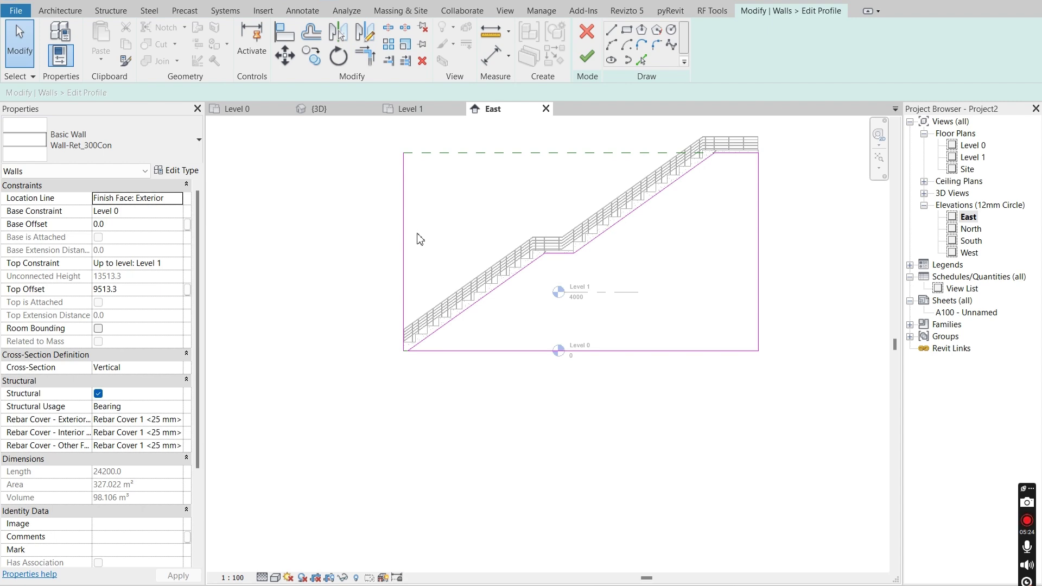
Delete the leftover vertical line at the stair's front end and finish the wall profile.
left_click(414, 235)
key("Escape")
scroll(502, 243, "up", 1)
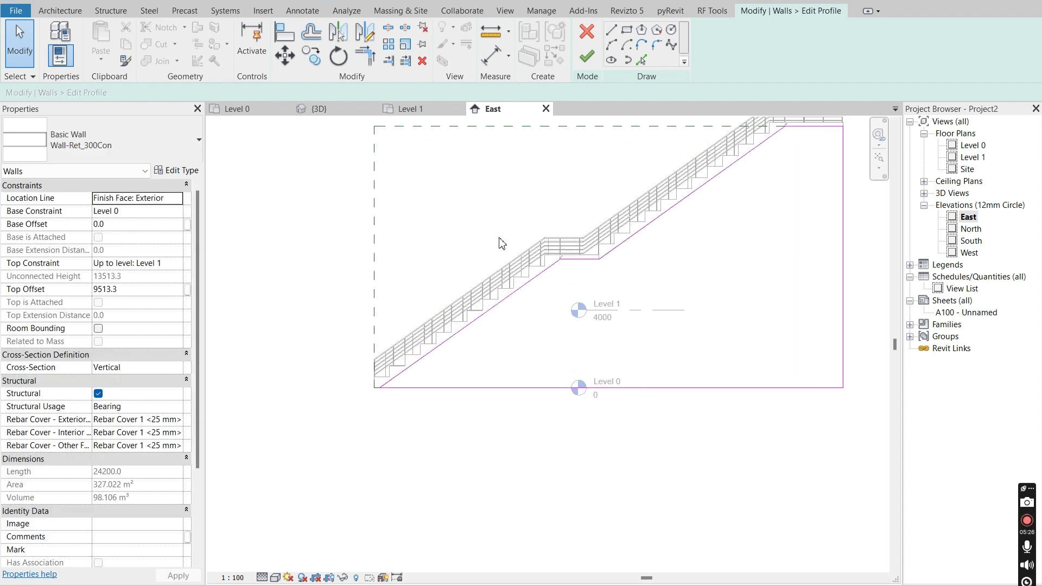
middle_click_drag(587, 248, 563, 274)
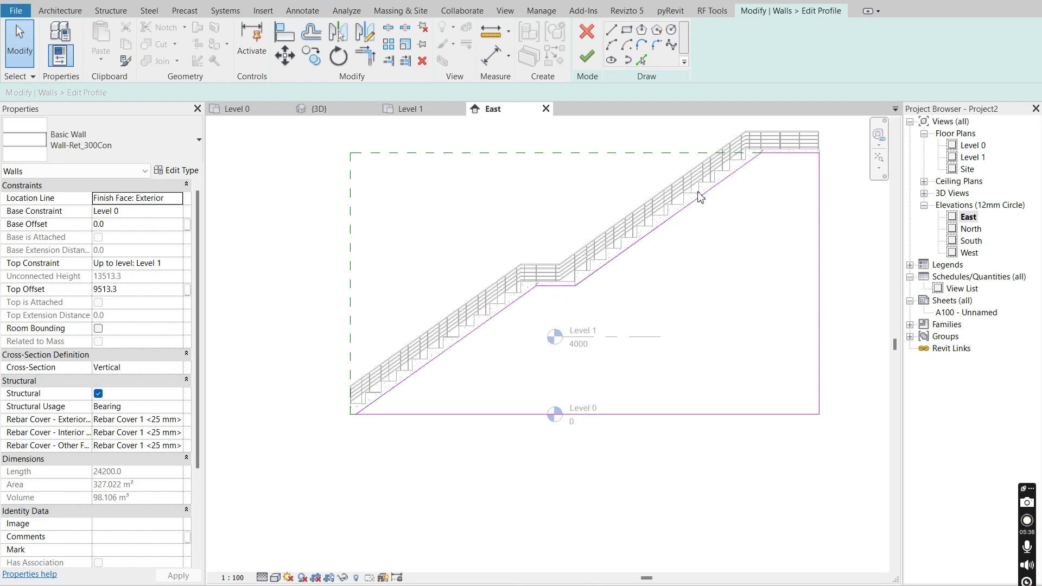
left_click(589, 56)
left_click(356, 204)
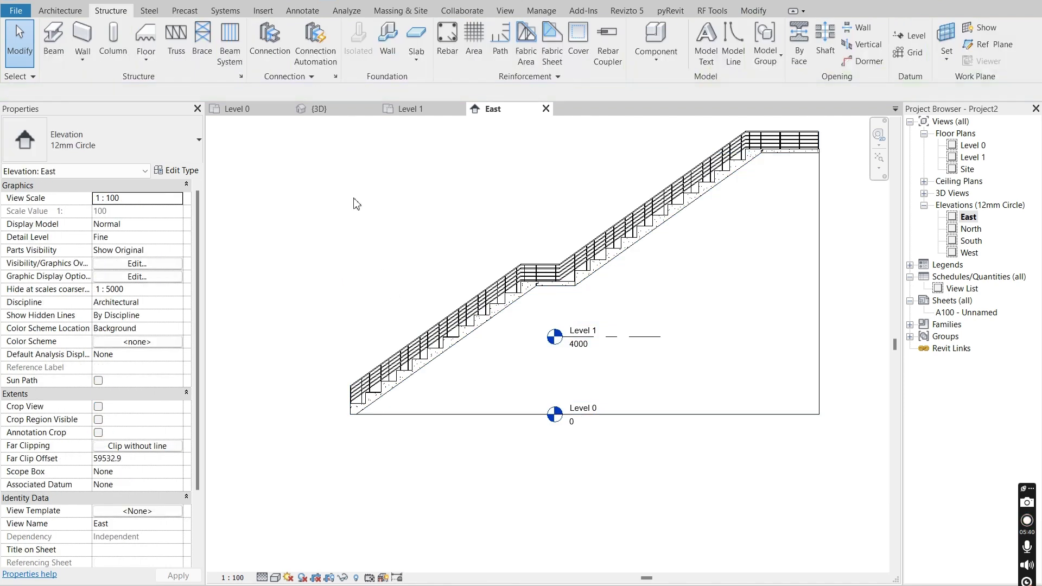
Select the profiled east wall and mirror a copy about the grandstand's vertical centre axis in the Level 0 plan.
left_click(332, 112)
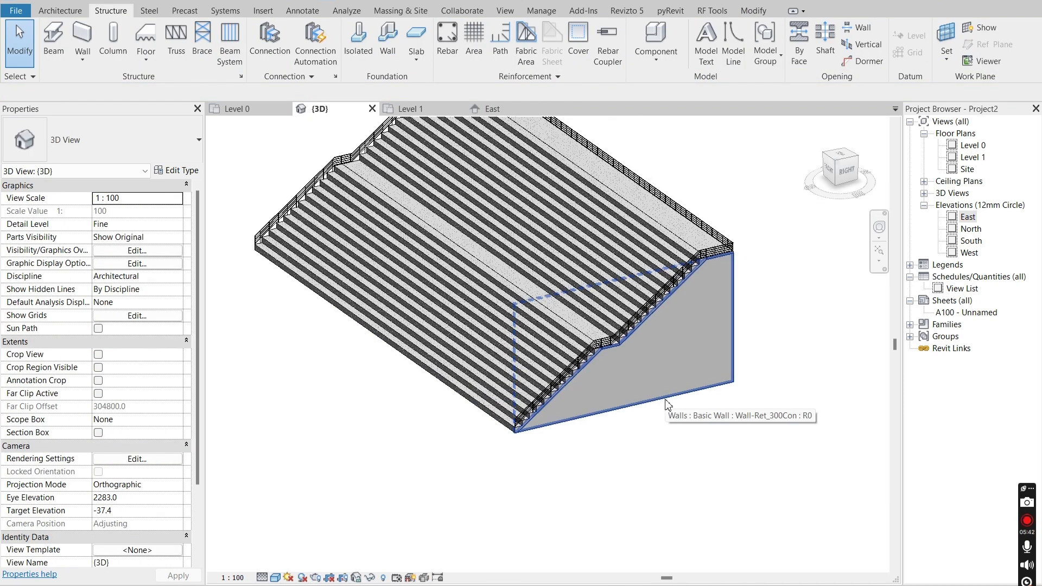
left_click(668, 412)
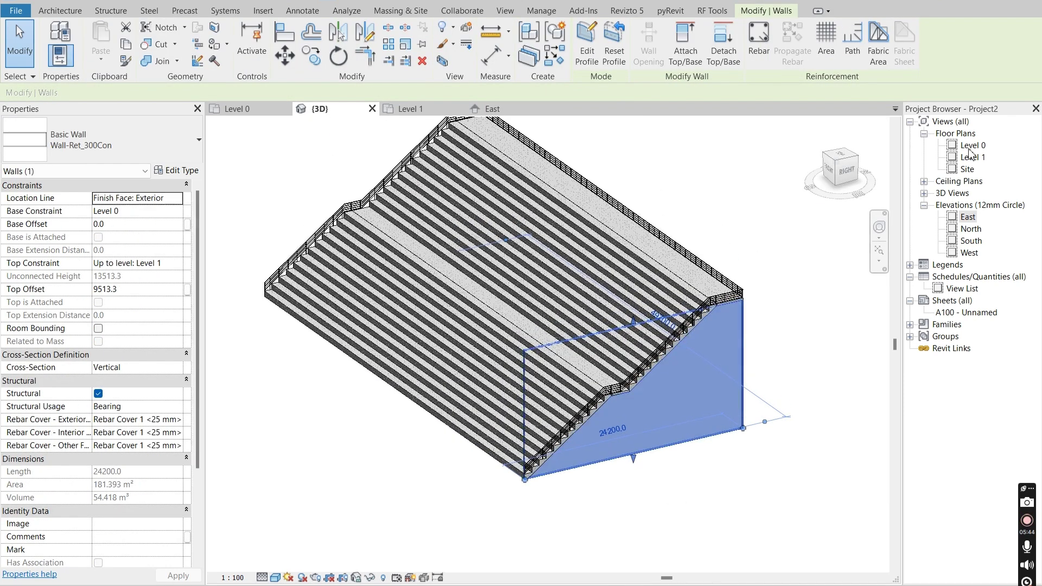
left_click(237, 108)
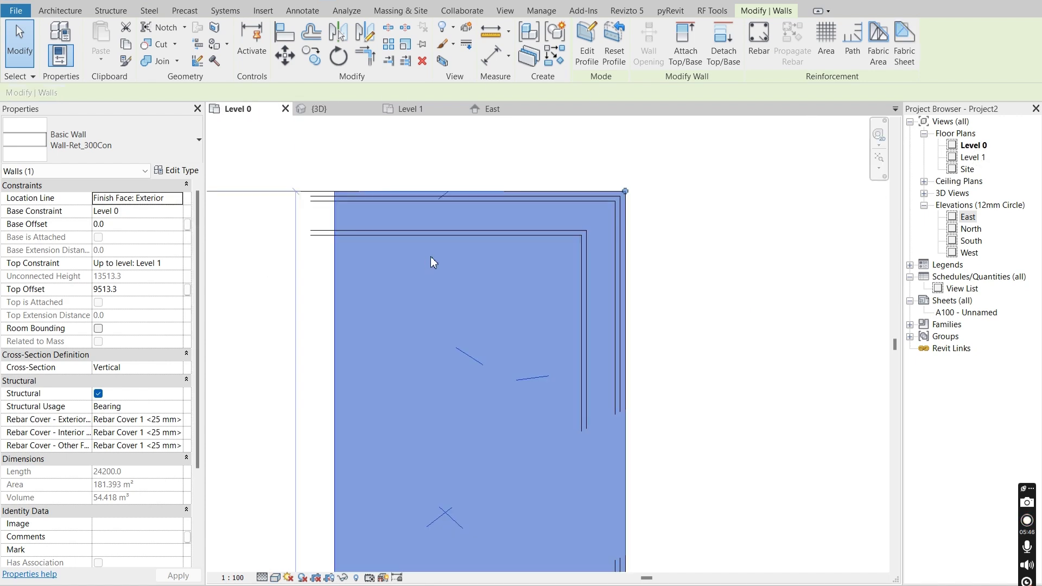
scroll(431, 256, "down", 5)
middle_click_drag(500, 309, 803, 235)
scroll(800, 230, "down", 6)
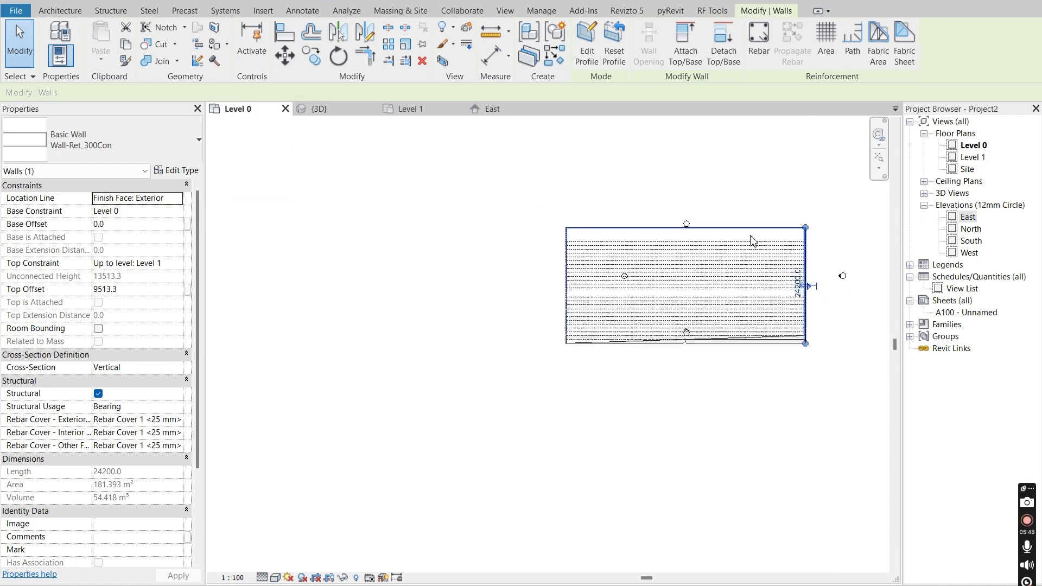
scroll(696, 242, "up", 2)
left_click(360, 34)
scroll(719, 470, "up", 2)
middle_click_drag(718, 470, 552, 510)
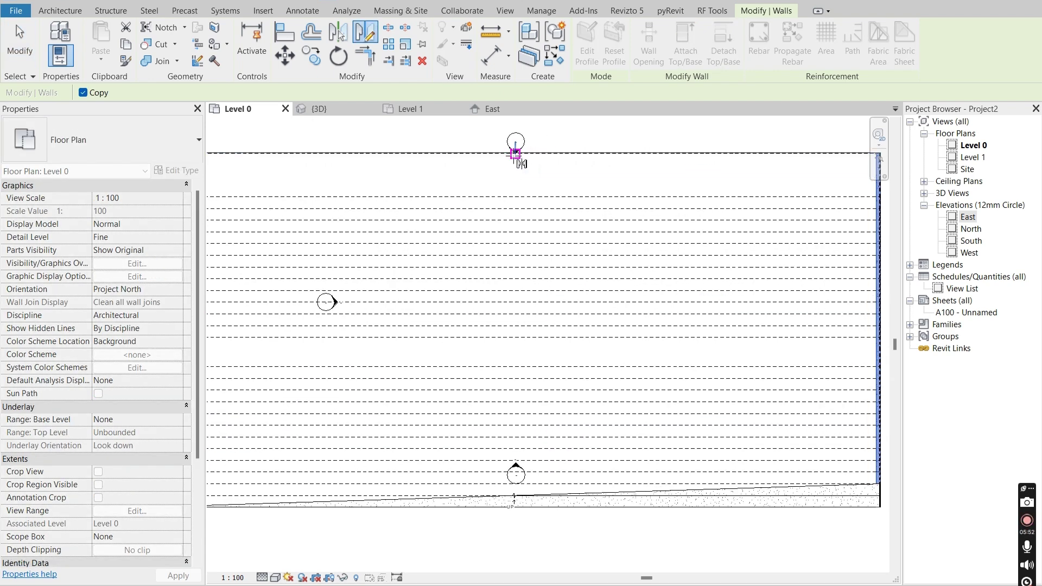
scroll(516, 155, "up", 5)
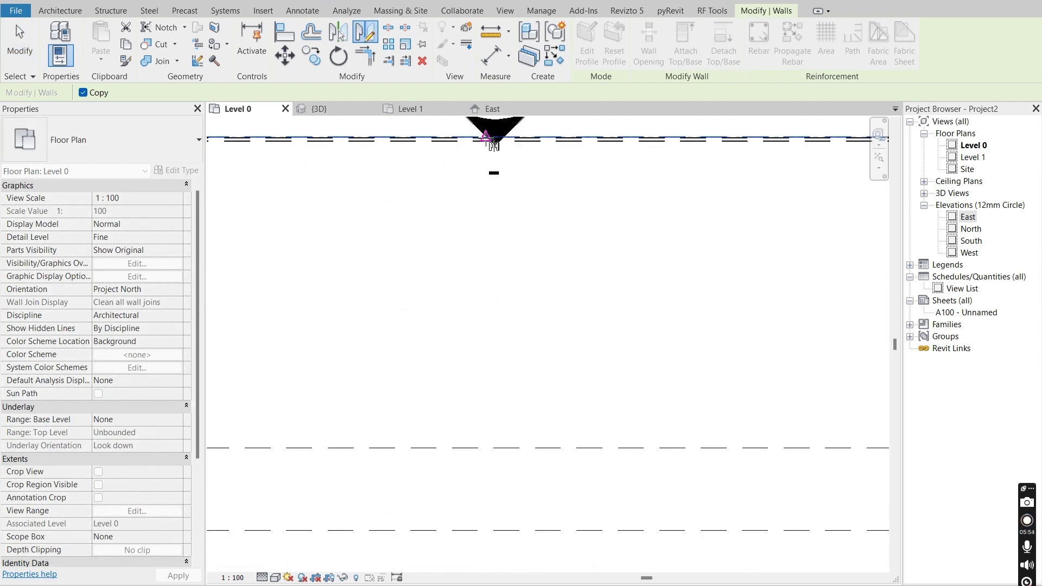
left_click(483, 140)
left_click(486, 320)
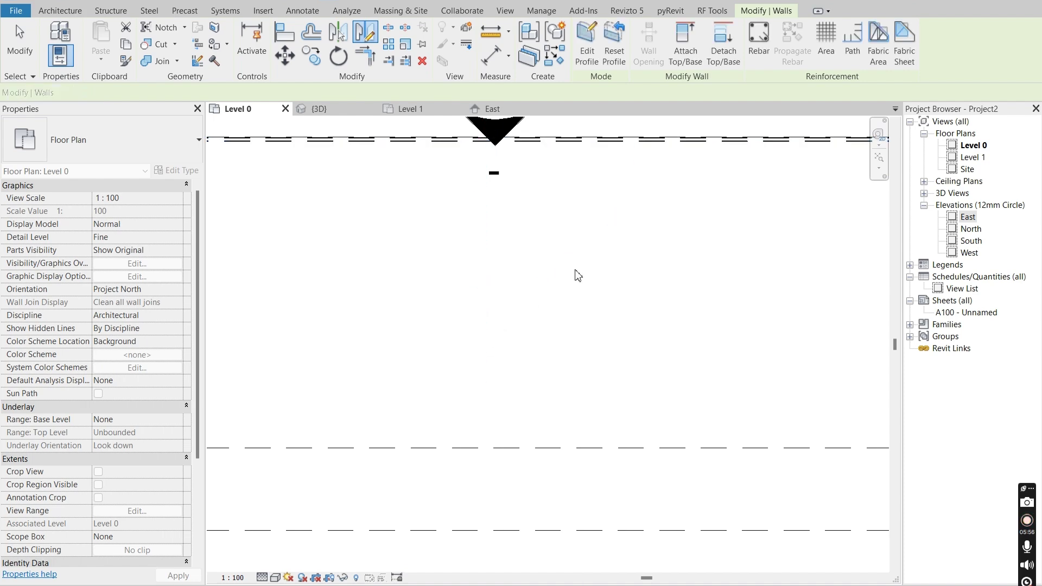
Examine the mirrored west wall in the plan and the whole grandstand in the 3D view.
scroll(577, 274, "down", 3)
scroll(339, 260, "up", 5)
scroll(333, 253, "up", 2)
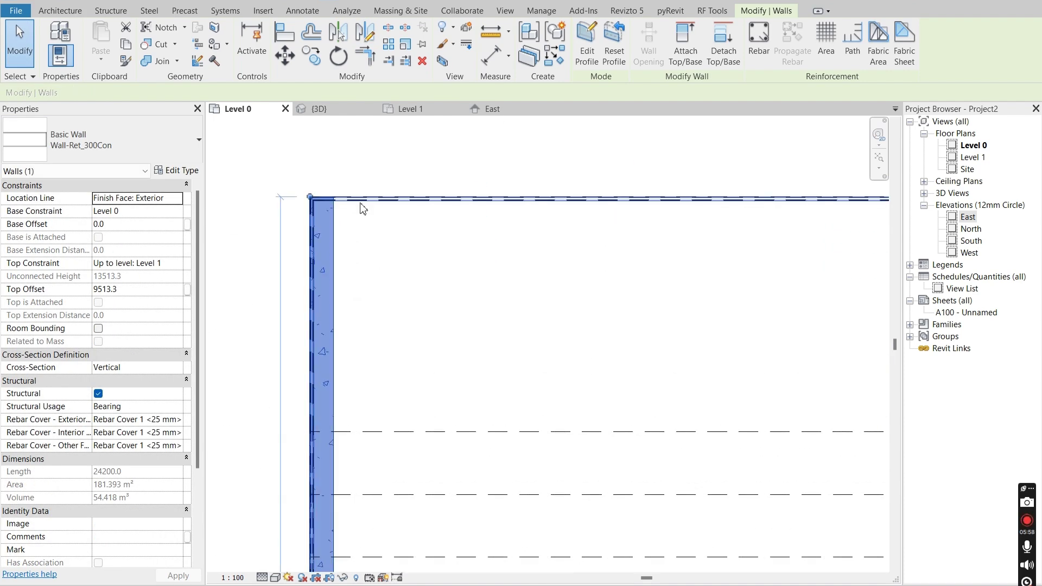
key("Escape")
left_click(333, 111)
scroll(557, 264, "down", 1)
middle_click_drag(371, 385, 618, 340, "shift")
scroll(617, 335, "up", 2)
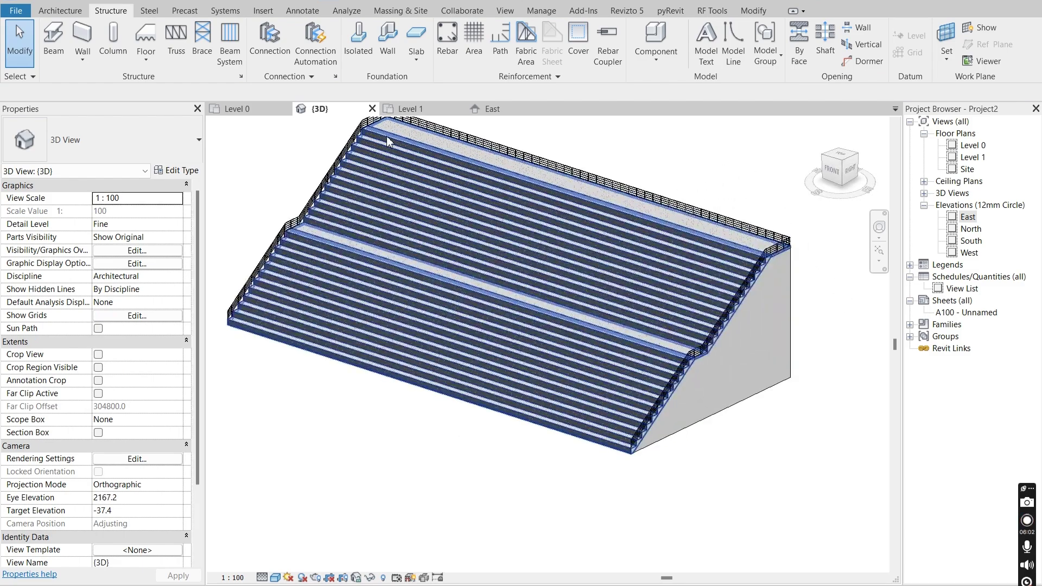
middle_click_drag(455, 331, 372, 192, "shift")
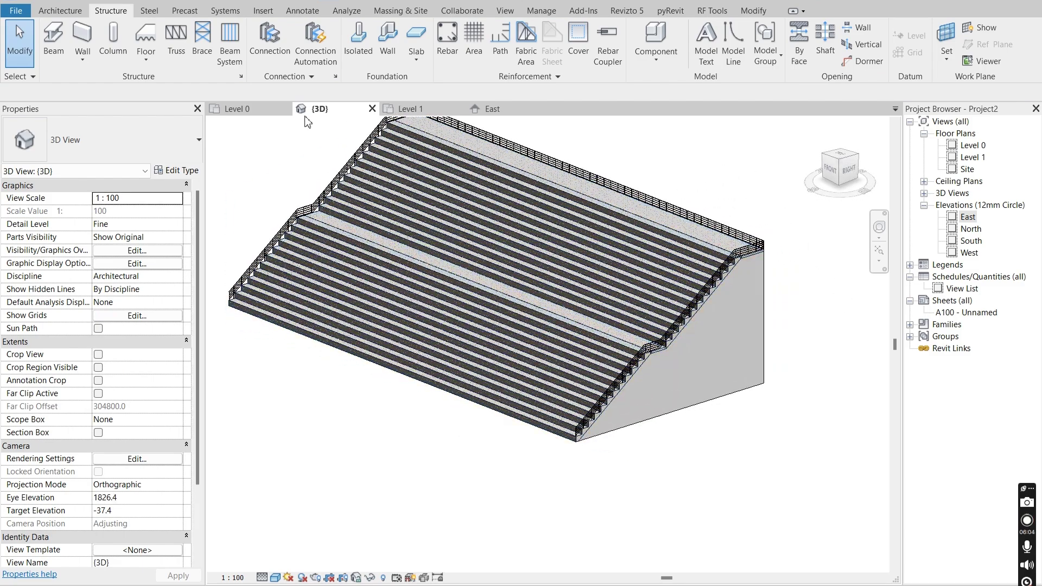
With the Level 0 plan open, load the Furniture_Chair_Auditorium family from the Seating folder of the UK metric library's Furniture families.
left_click(246, 111)
scroll(444, 272, "down", 7)
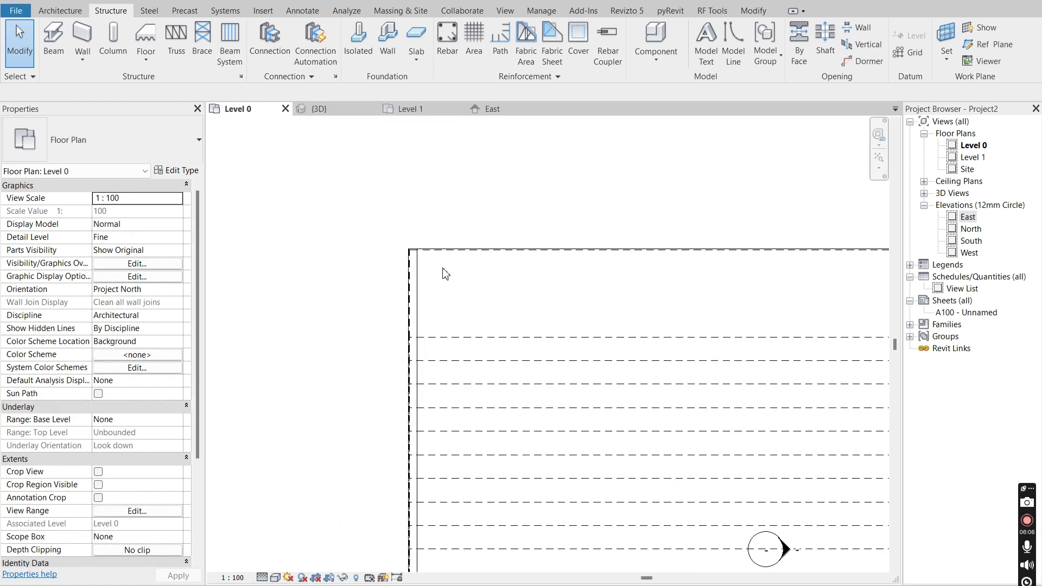
scroll(605, 347, "up", 3)
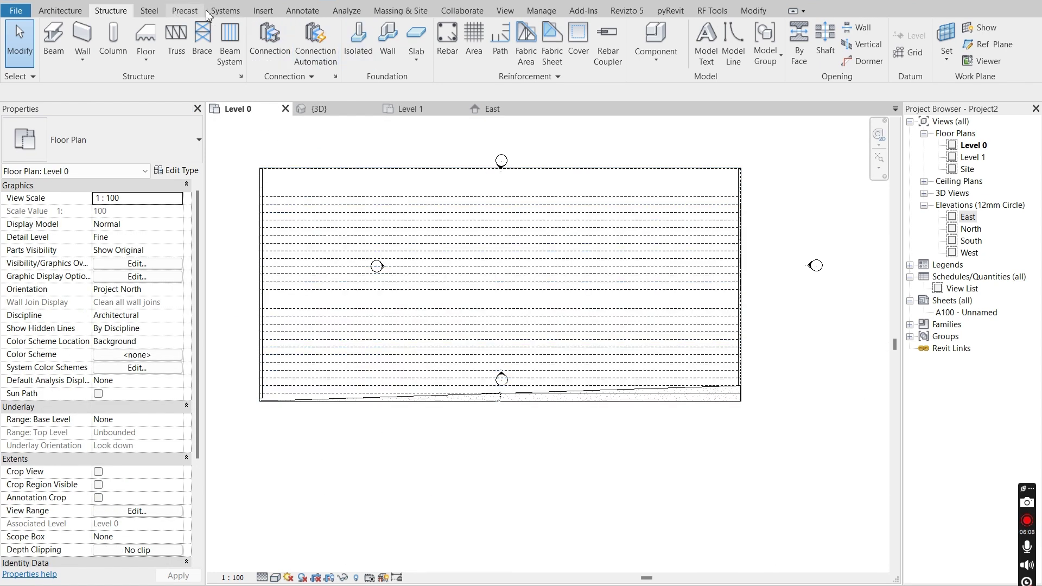
left_click(263, 11)
left_click(537, 46)
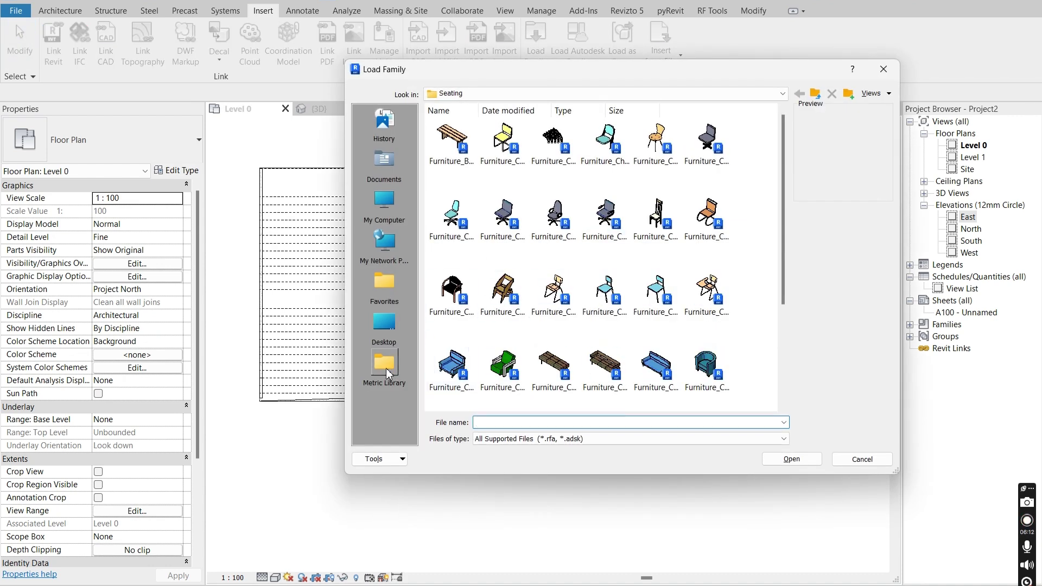
left_click(387, 373)
double_click(609, 150)
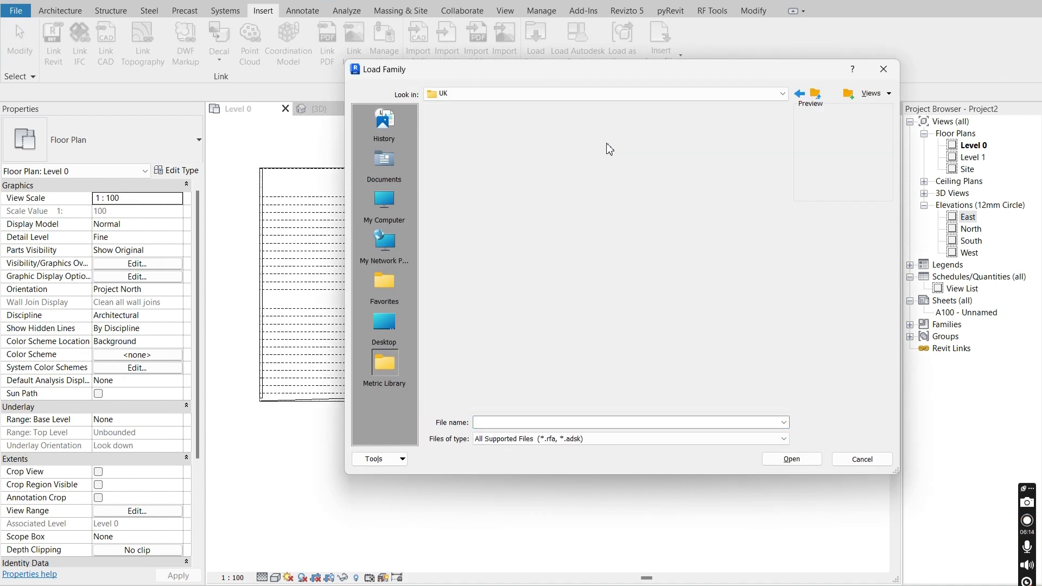
double_click(551, 239)
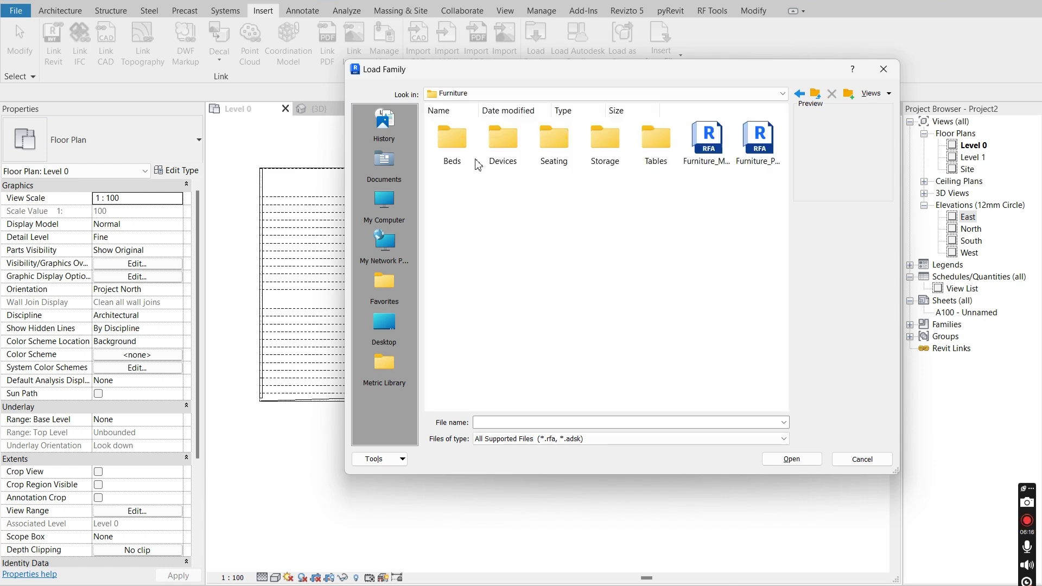
double_click(554, 141)
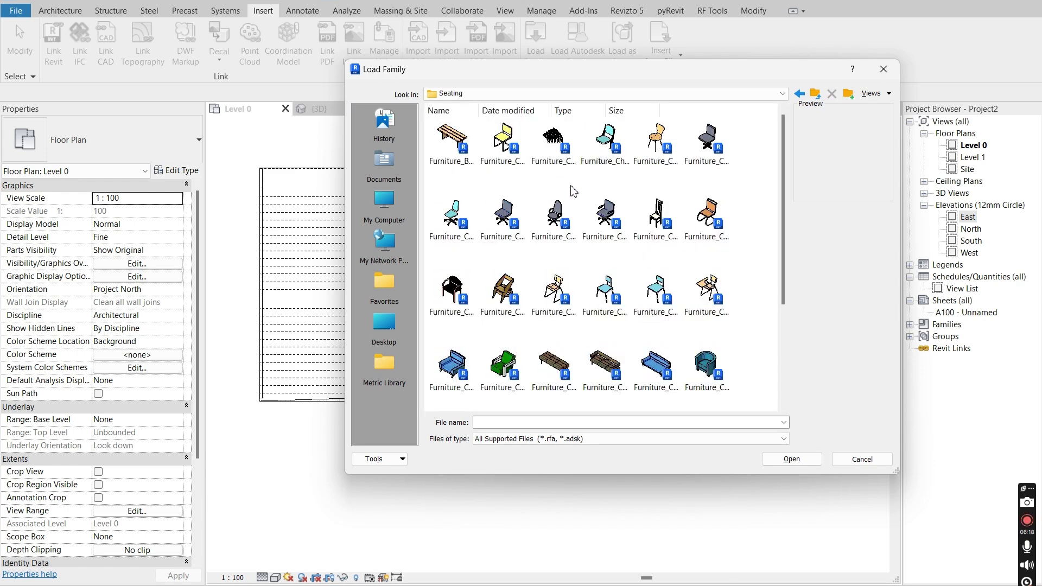
left_click(607, 144)
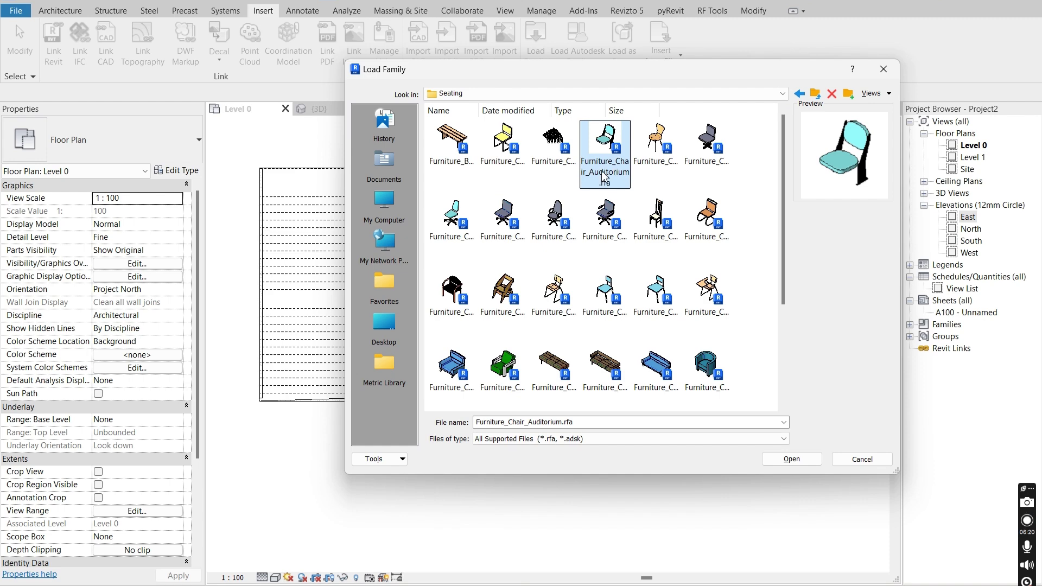
left_click(783, 460)
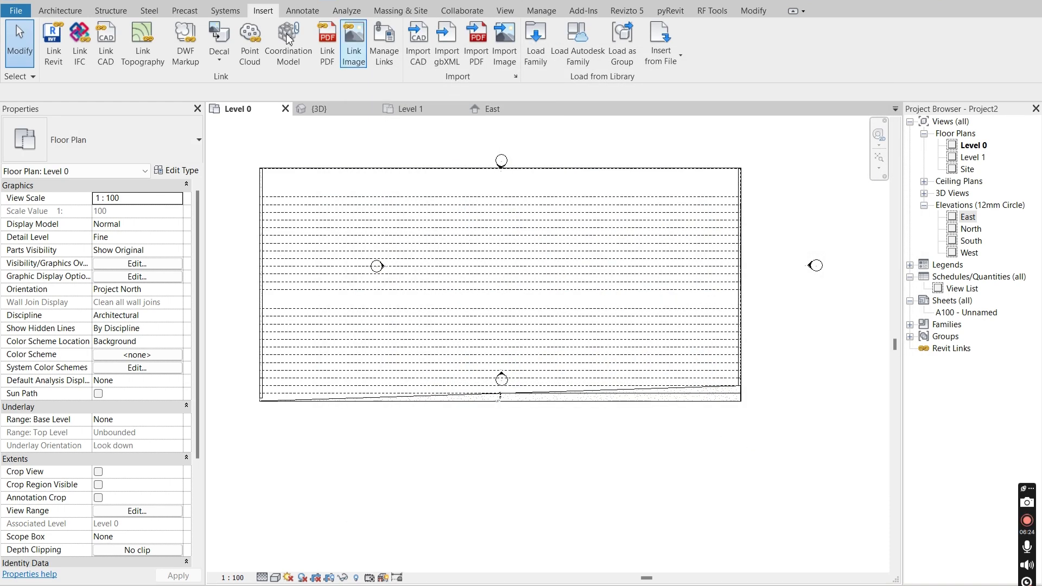
Place an auditorium chair on the lowest tread near the grandstand's east end in the Level 0 plan, rotated to face the front.
left_click(59, 10)
left_click(160, 34)
scroll(749, 390, "up", 5)
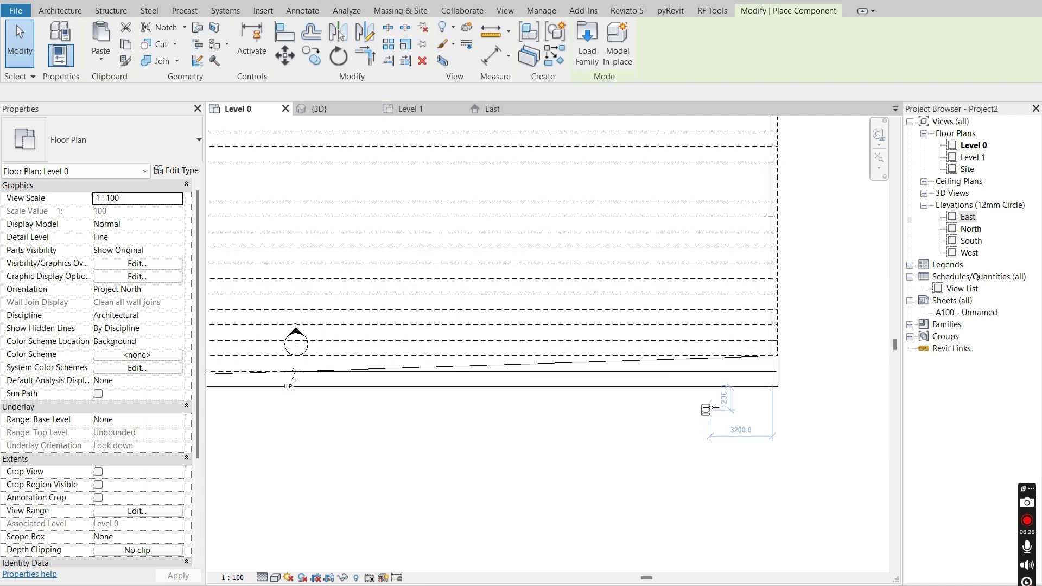
middle_click_drag(778, 371, 735, 372)
key("space")
key("space")
left_click(731, 374)
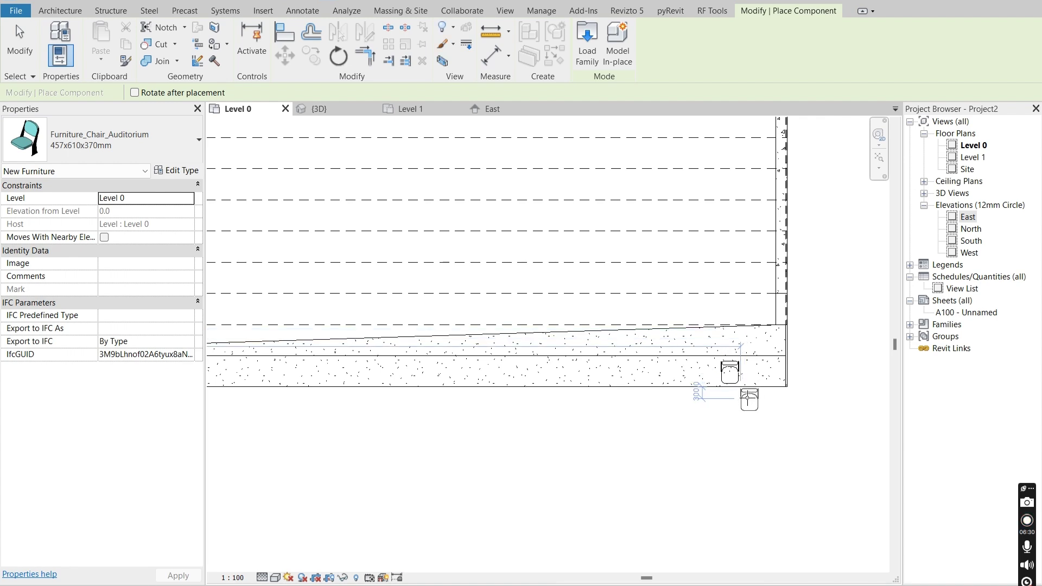
key("Escape")
Open the placed auditorium chair's family for editing and view its geometry in 3D.
left_click(734, 382)
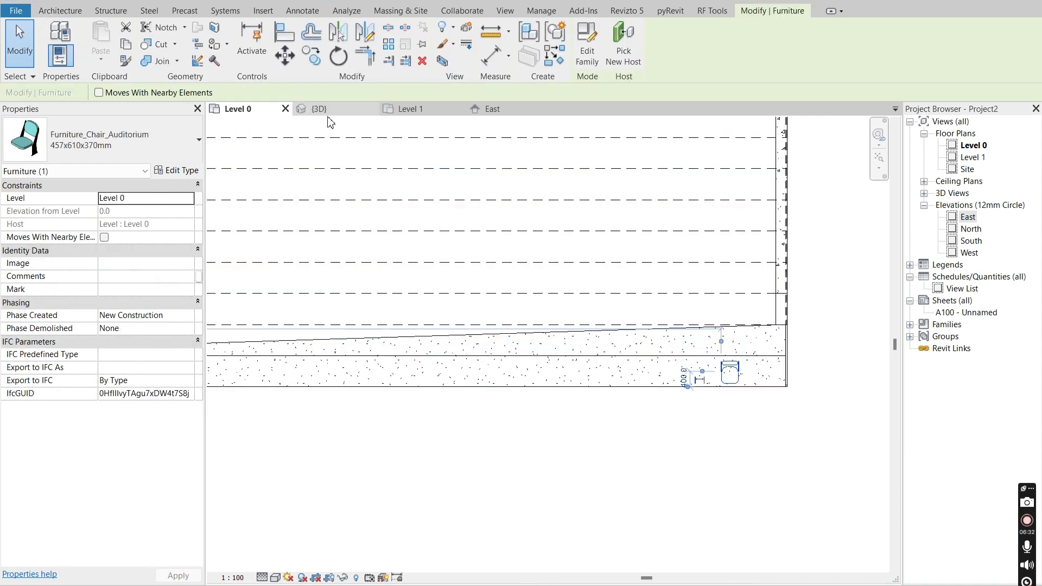
middle_click_drag(762, 407, 691, 403)
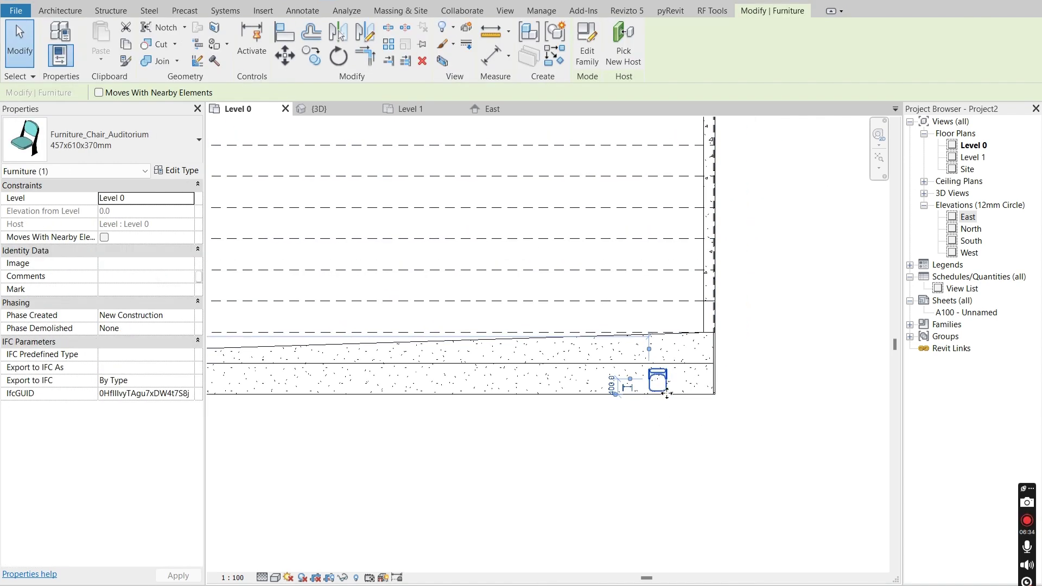
left_click(585, 44)
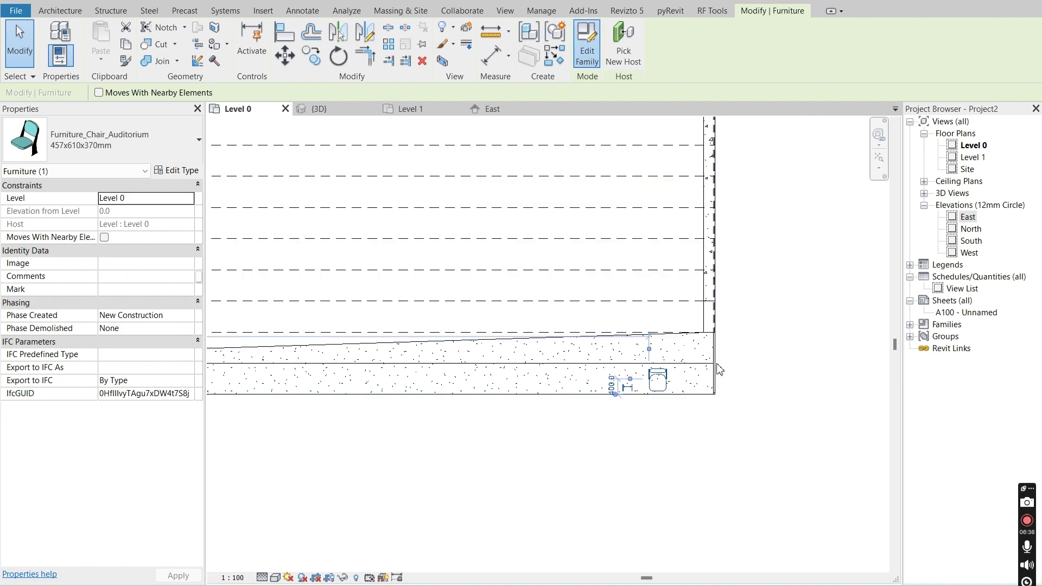
scroll(665, 372, "down", 3)
middle_click_drag(666, 372, 608, 400, "shift")
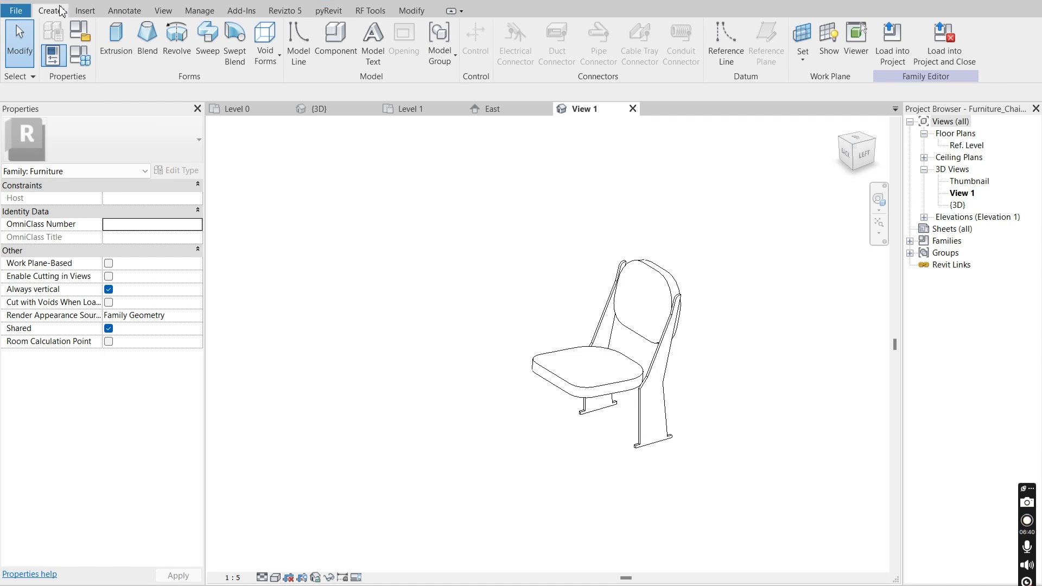
Create a new family from the Metric Generic Model.rft template.
left_click(19, 14)
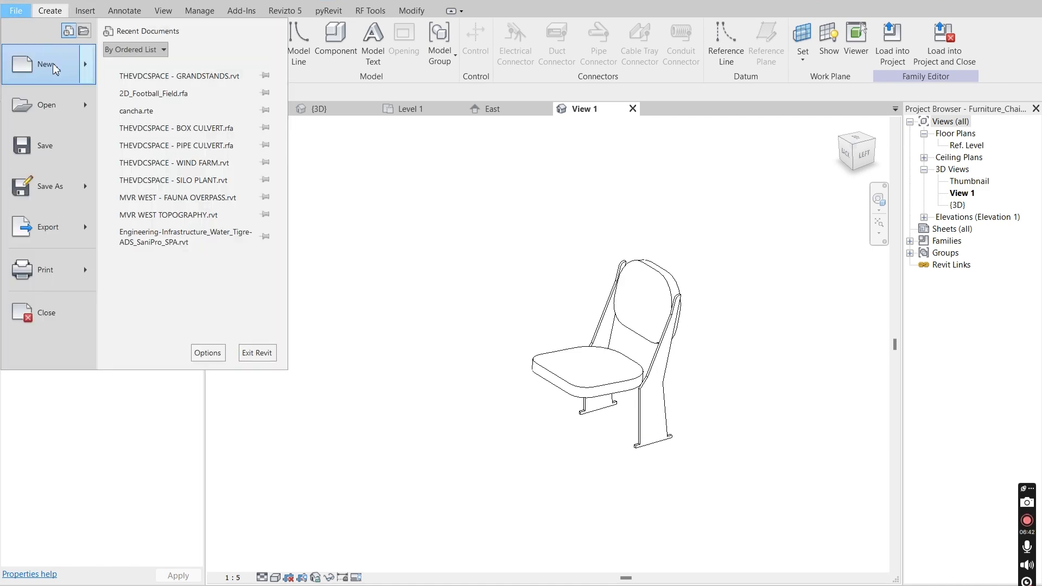
left_click(168, 116)
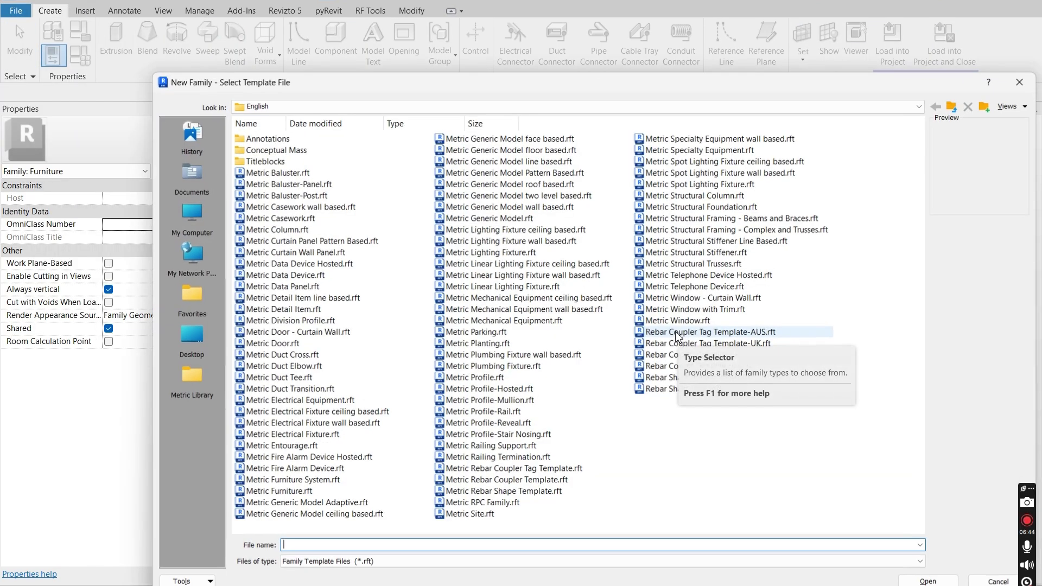
left_click(498, 218)
left_click(913, 581)
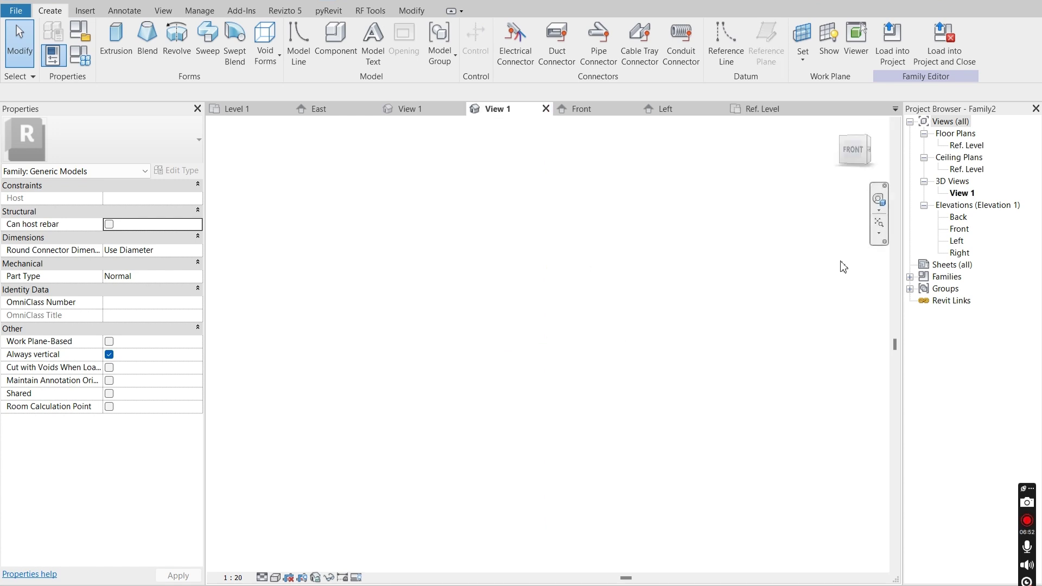
Load the auditorium chair family into Family2 only and close the chair family without saving changes.
left_click(437, 111)
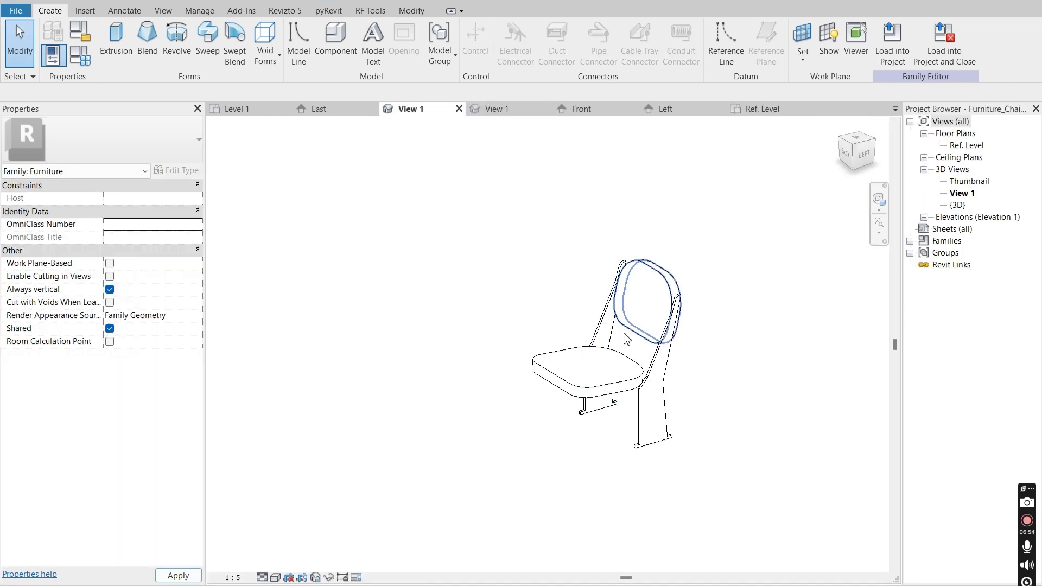
middle_click_drag(739, 360, 669, 328)
left_click(944, 42)
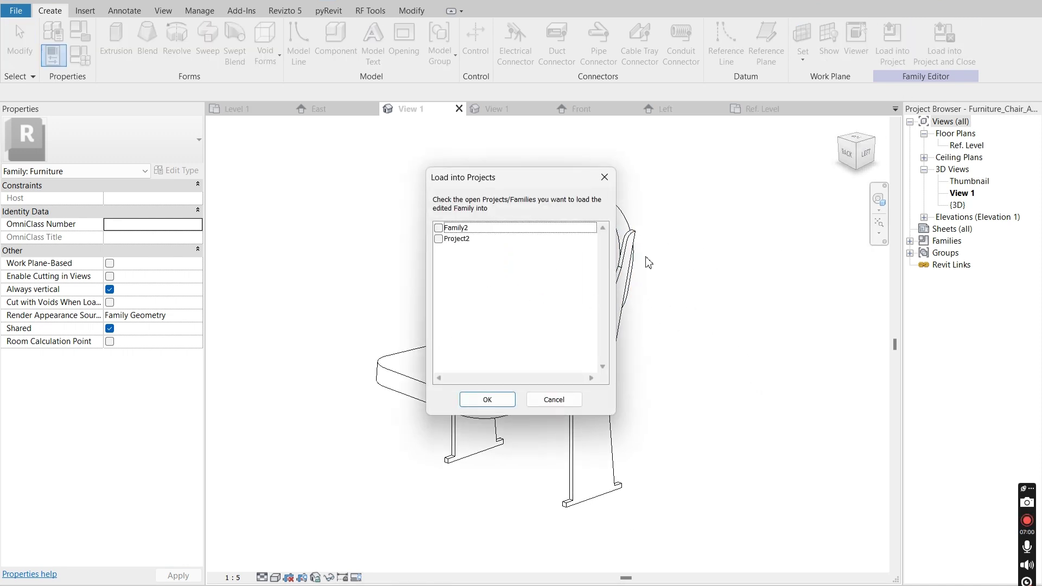
left_click(439, 228)
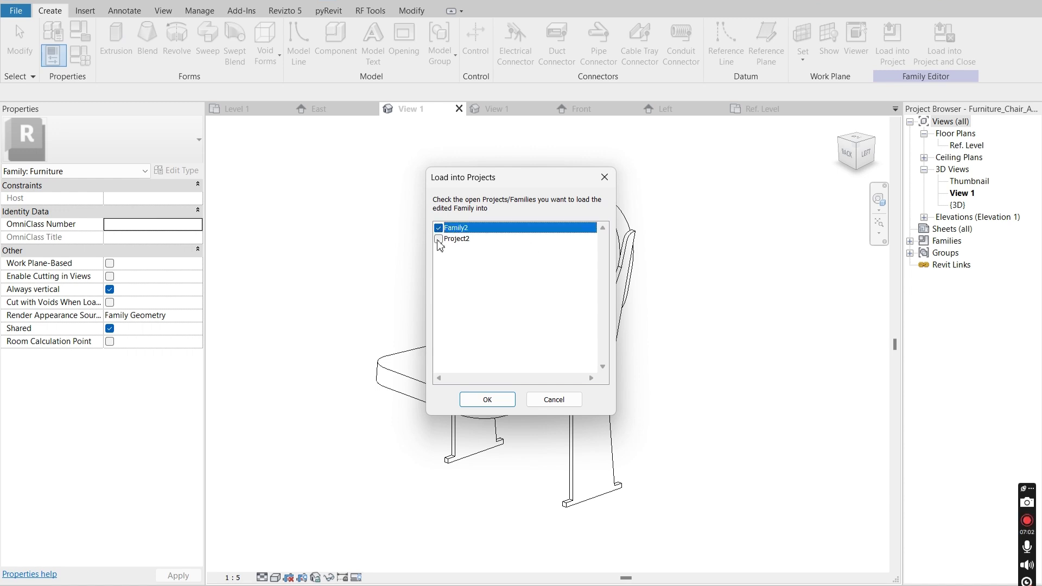
left_click(488, 400)
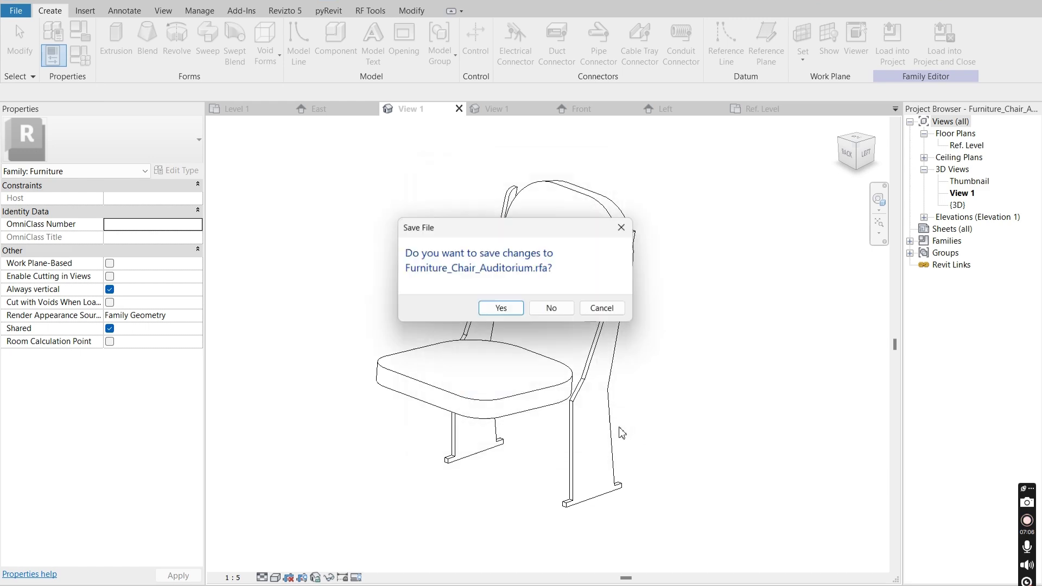
left_click(551, 309)
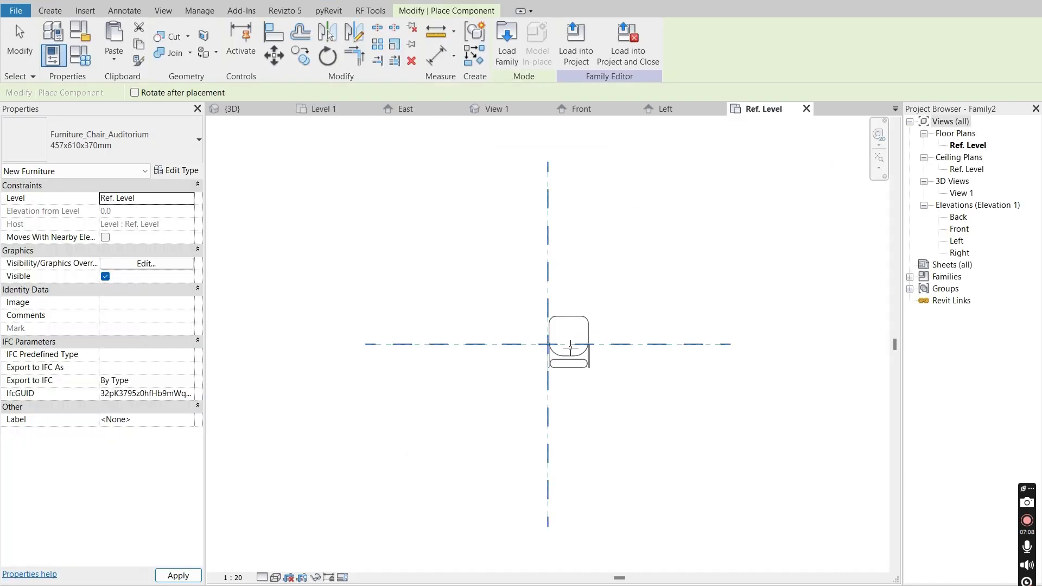
Place the chair at the reference planes' intersection in Family2, then load Family2 into the project and close it without saving.
left_click(551, 347)
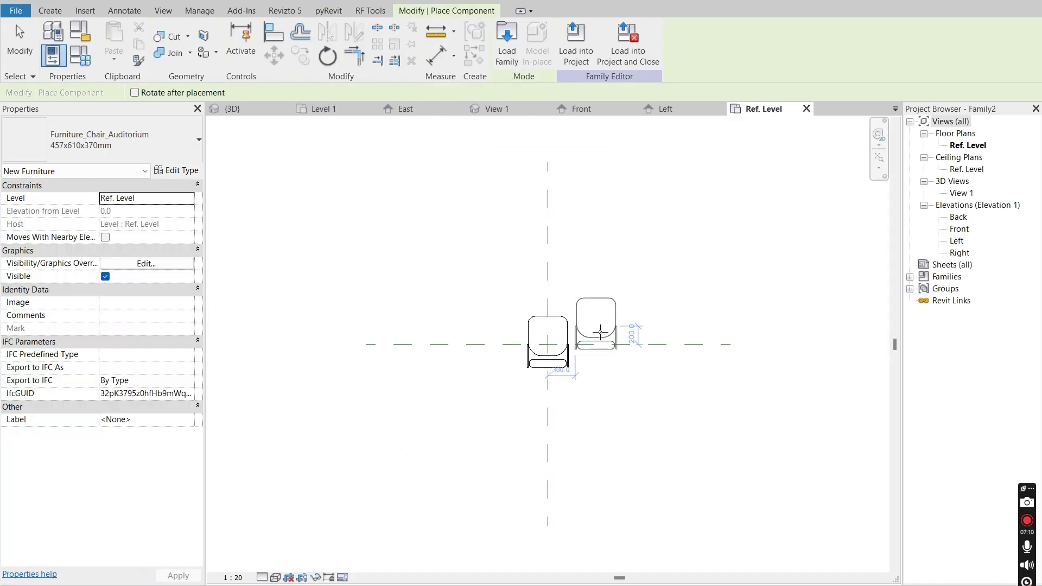
key("Escape")
left_click(559, 50)
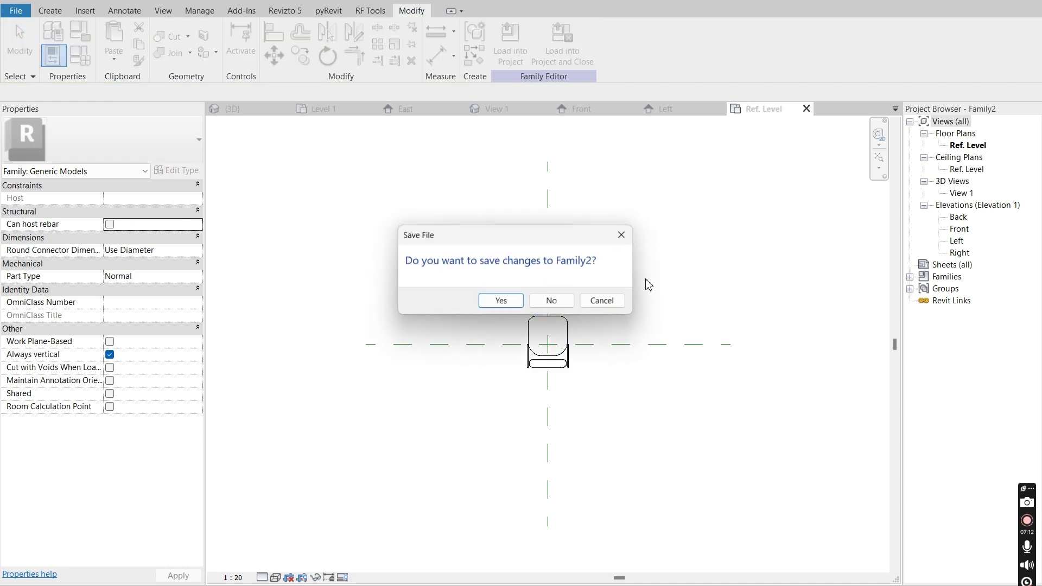
left_click(552, 302)
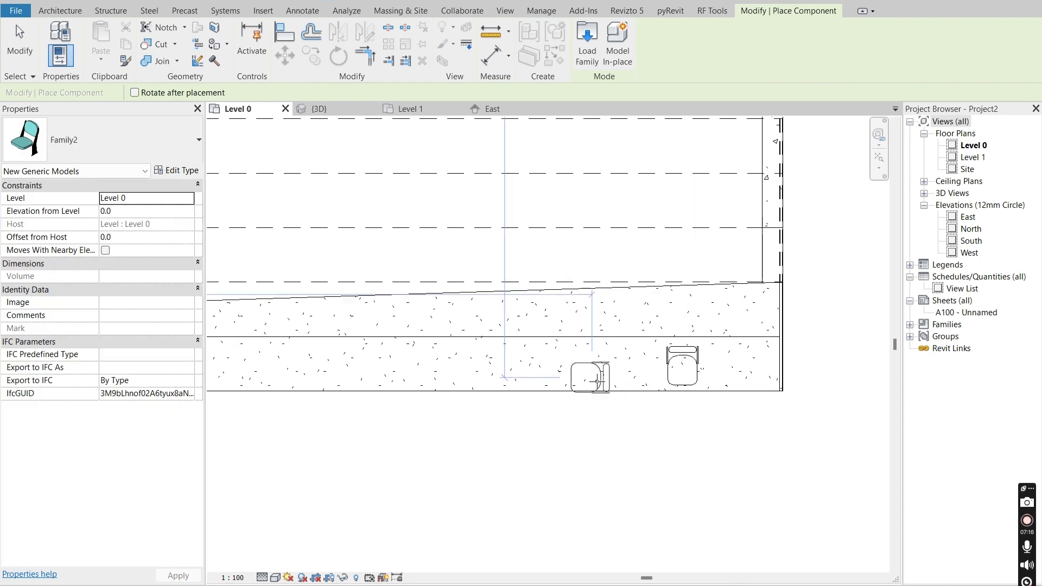
Place a Family2 chair facing the front on the lowest tread, west of the first auditorium chair.
left_click(592, 366)
key("Escape")
key("Escape")
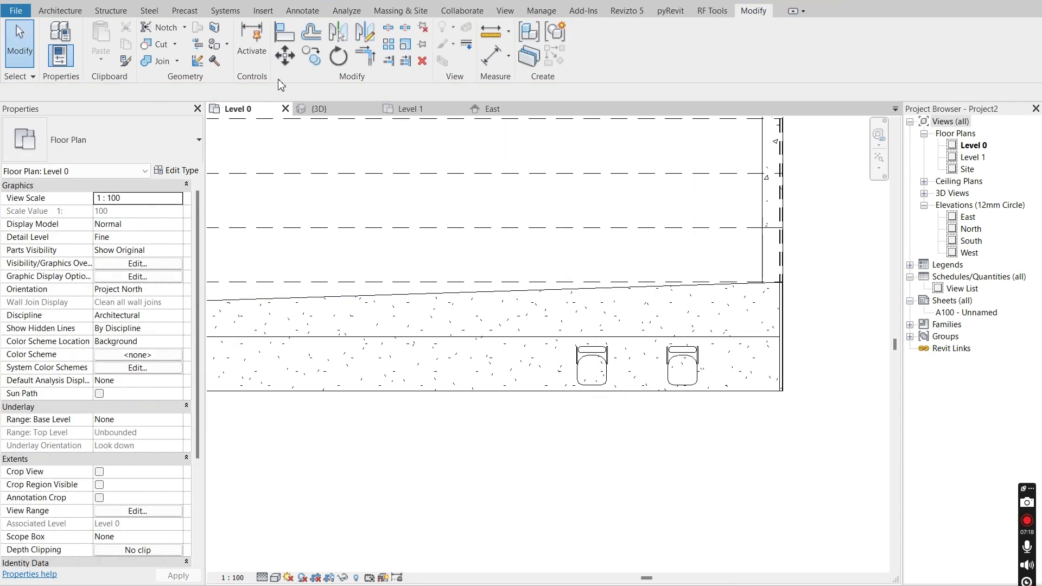
Try to move the original auditorium furniture chair upward onto the lowest tread in the 3D view.
left_click(319, 108)
scroll(602, 324, "up", 5)
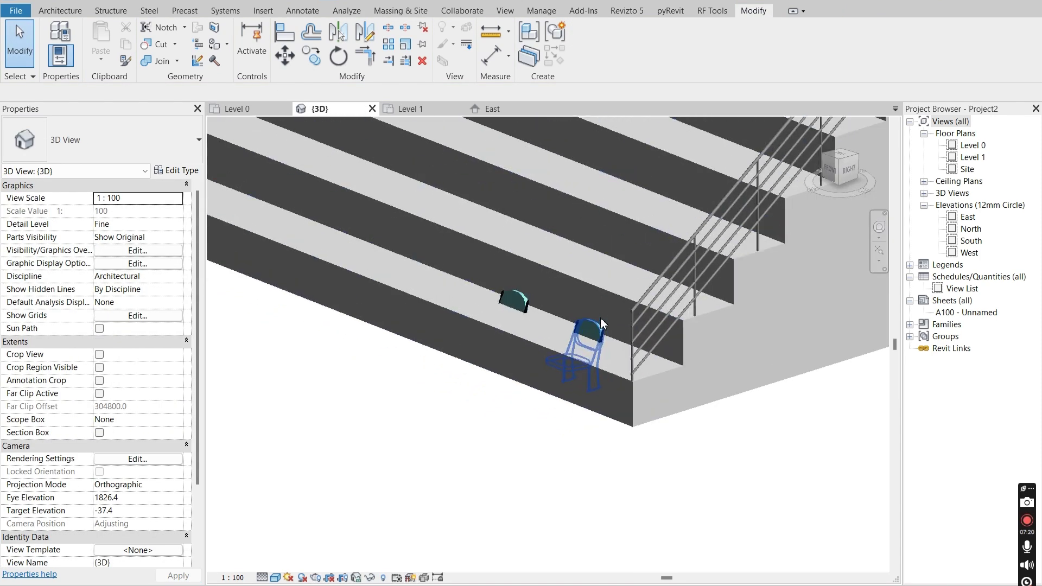
left_click(602, 324)
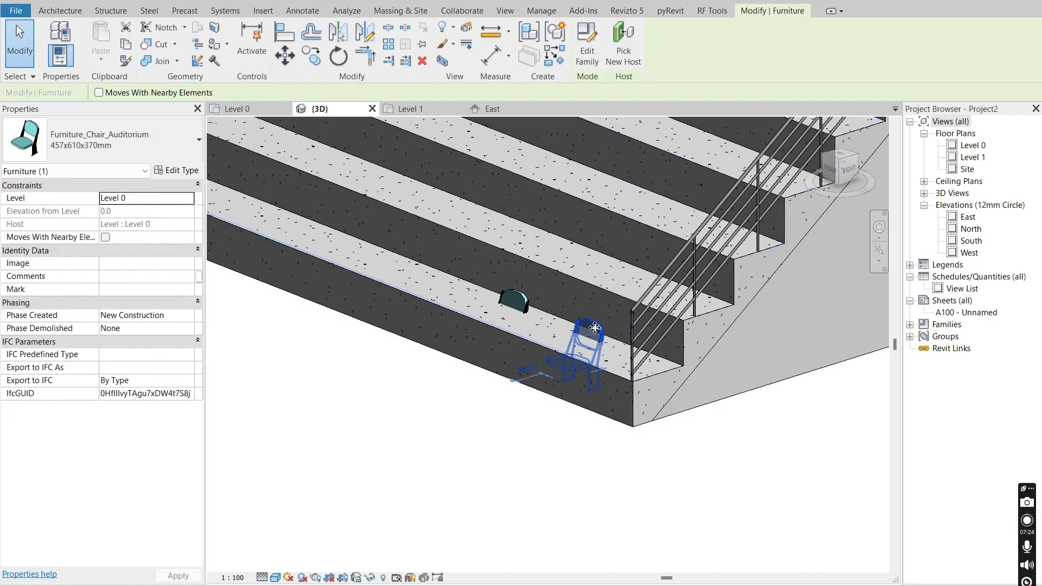
middle_click_drag(592, 347, 604, 330, "shift")
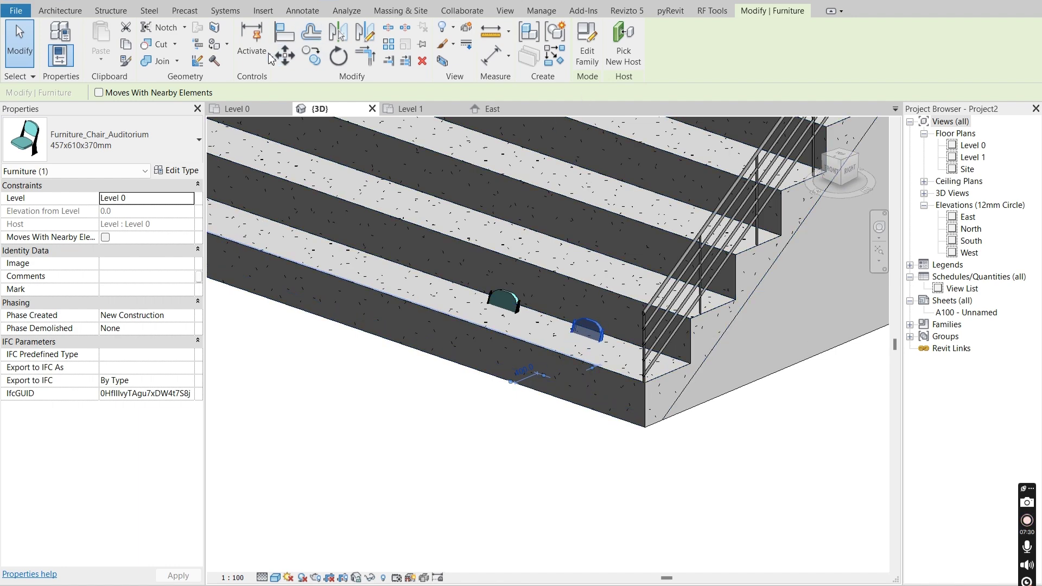
left_click(581, 355)
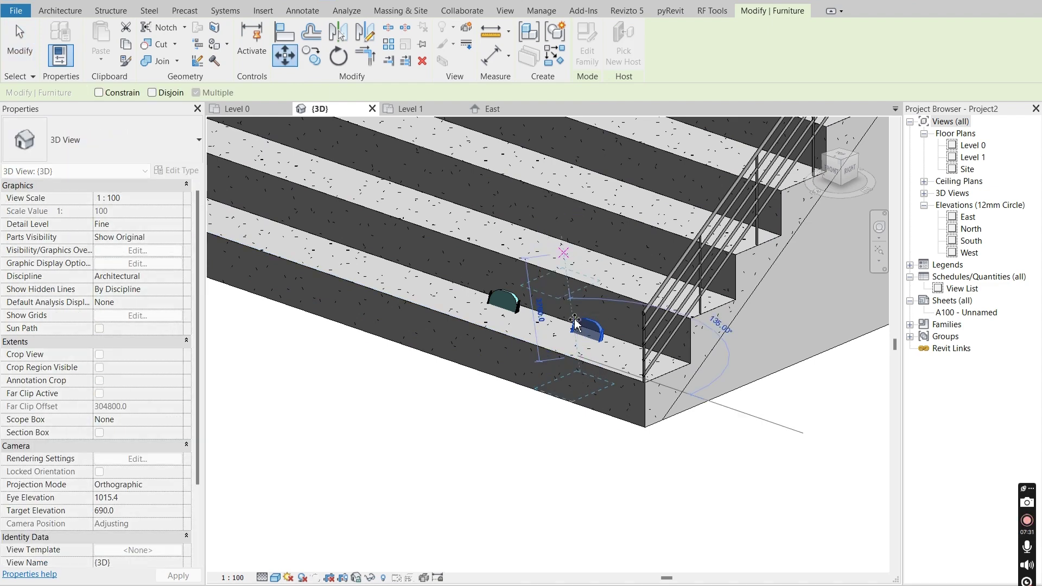
left_click(581, 189)
key("ctrl+z")
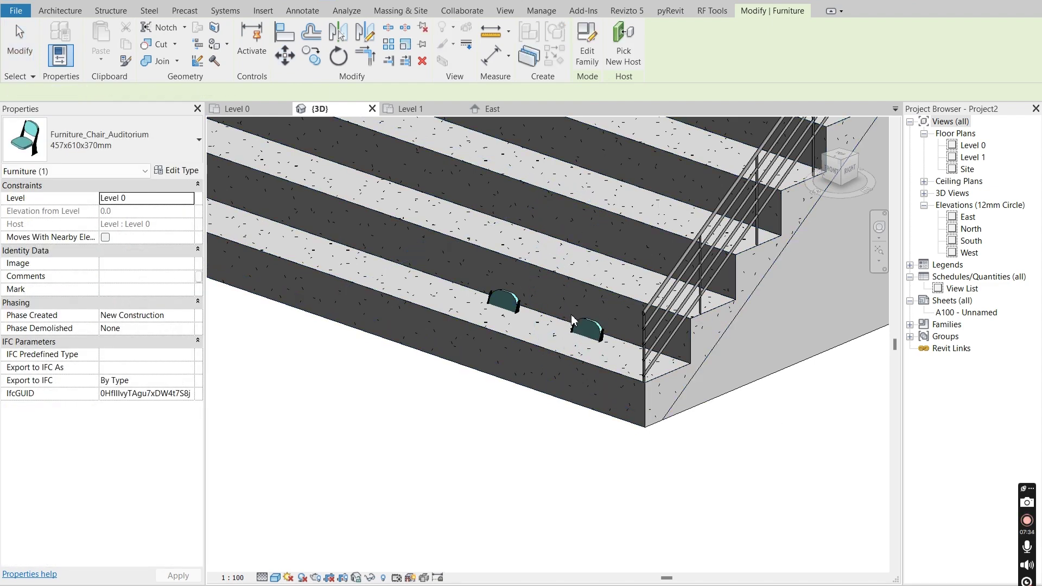
Delete the original auditorium furniture chair and keep the Family2 generic model chair.
left_click(514, 306)
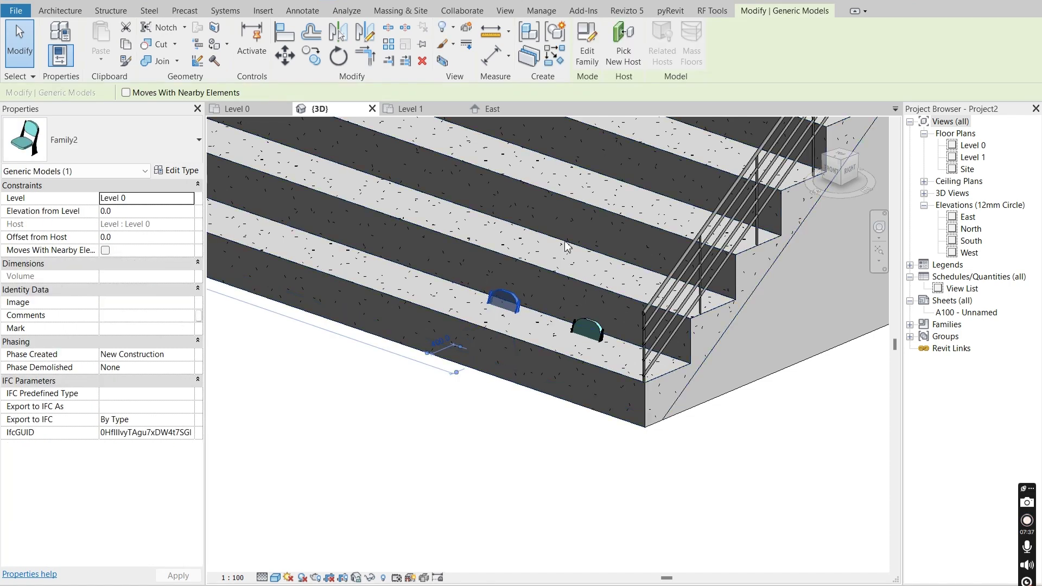
left_click(586, 327)
key("Delete")
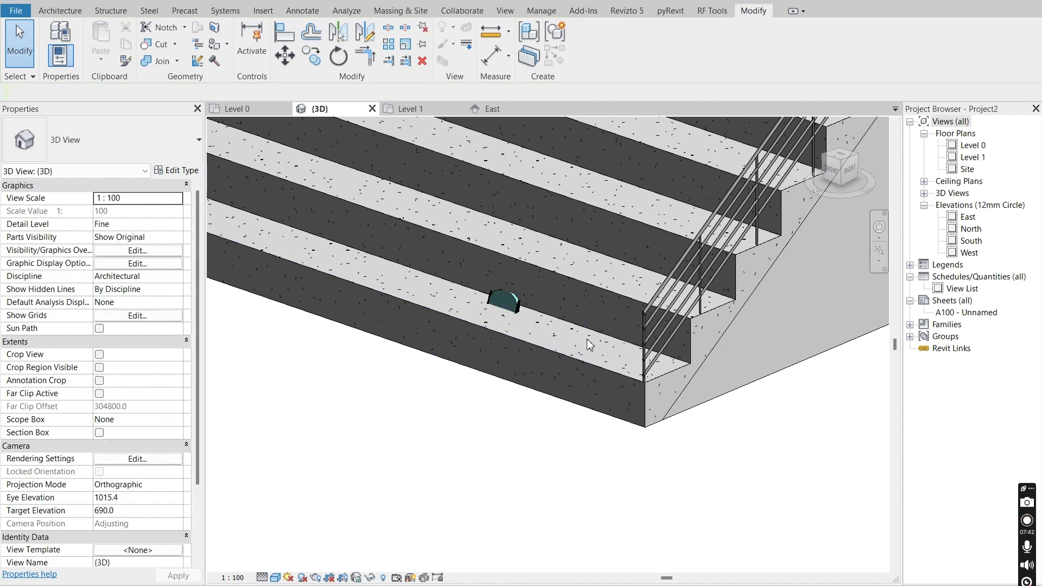
Select the Family2 chair and show it in the East elevation with the wireframe visual style.
left_click(519, 310)
left_click(512, 109)
scroll(342, 428, "up", 5)
left_click(276, 577)
left_click(301, 506)
scroll(462, 361, "up", 3)
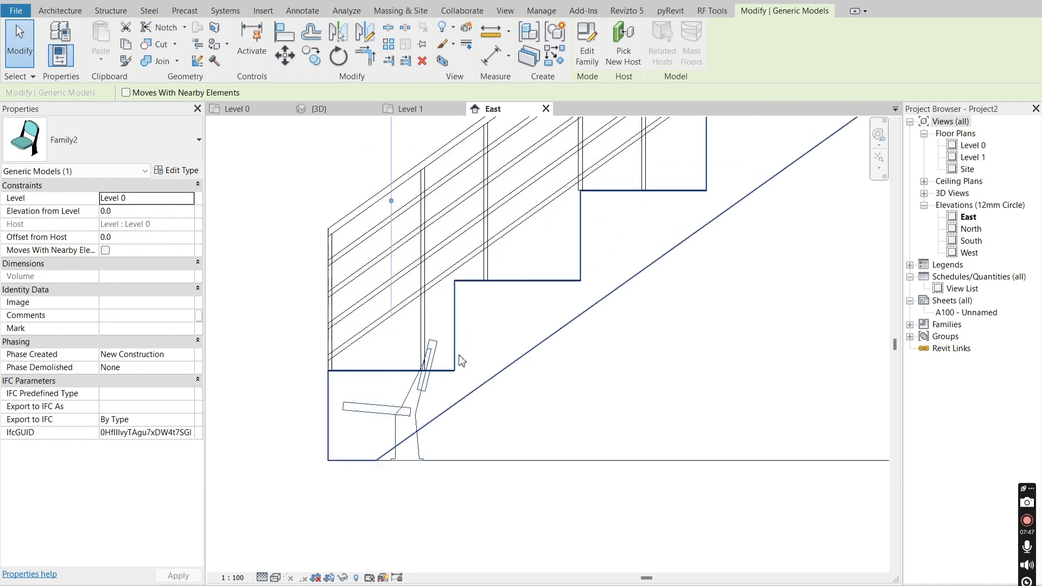
Move the Family2 chair up from the ground line so its legs stand on the lowest tread.
left_click(285, 55)
left_click(417, 477)
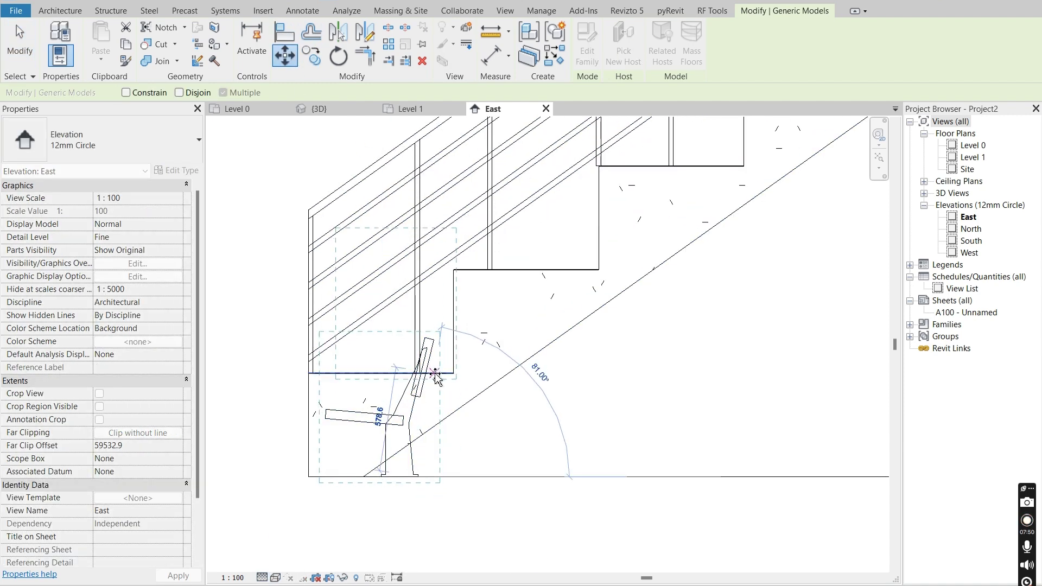
scroll(436, 377, "up", 2)
left_click(434, 374)
key("Escape")
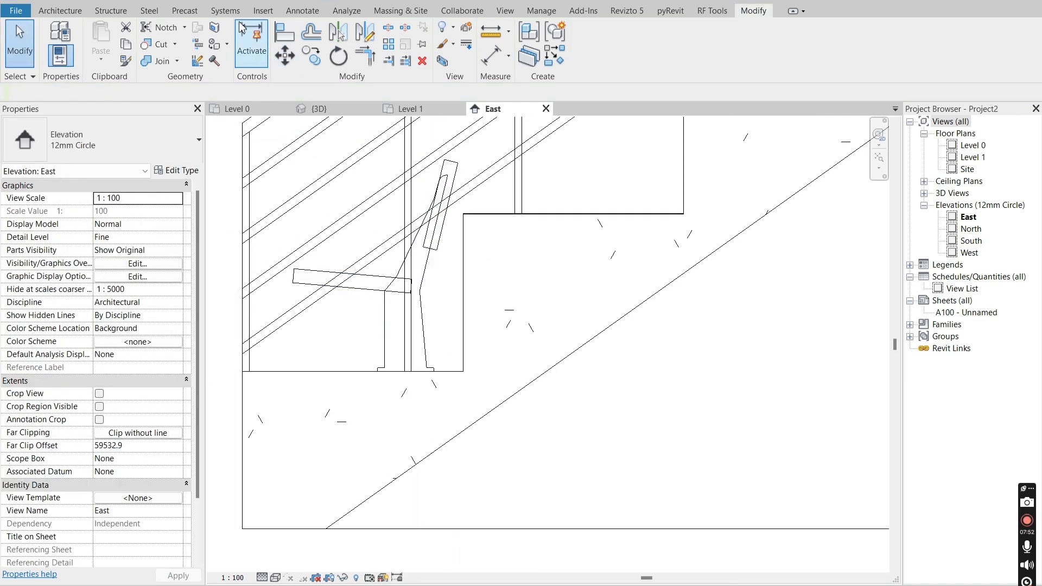
Dimension the horizontal gap between the chair's rear leg and the riser behind it in the East elevation.
left_click(237, 3)
scroll(436, 373, "up", 4)
left_click(434, 379)
left_click(564, 337)
left_click(524, 337)
scroll(530, 320, "down", 4)
left_click(588, 481)
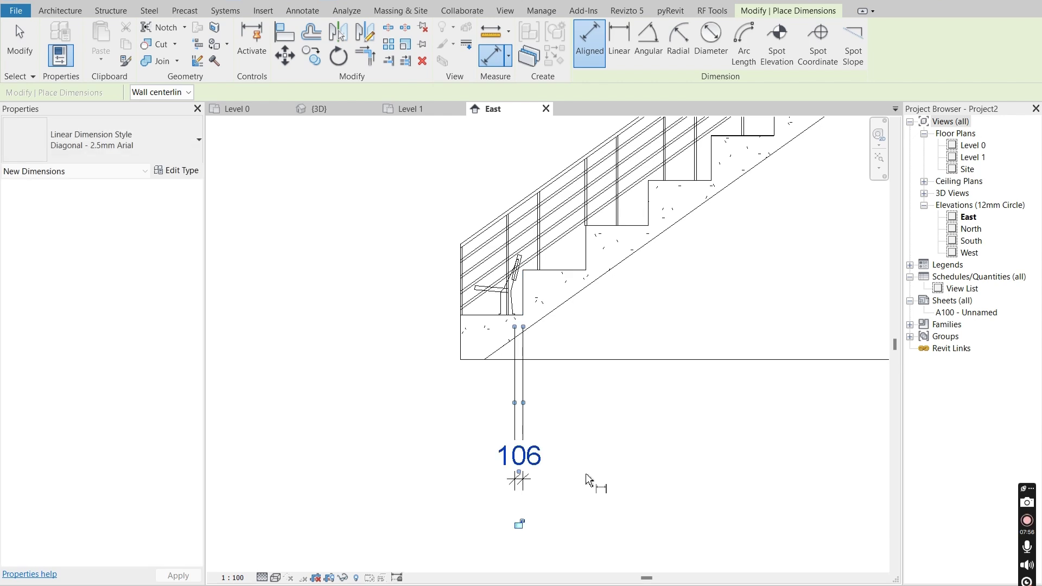
Set the gap between the chair and the riser to 100 mm, and delete the dimension.
key("Escape")
scroll(493, 307, "up", 2)
left_click(504, 299)
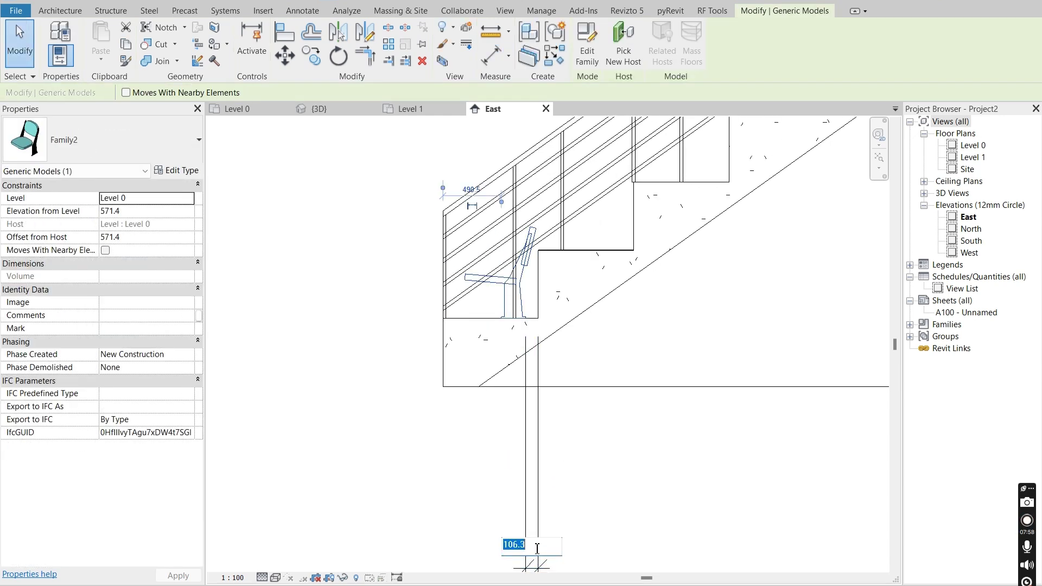
type("100")
key("Return")
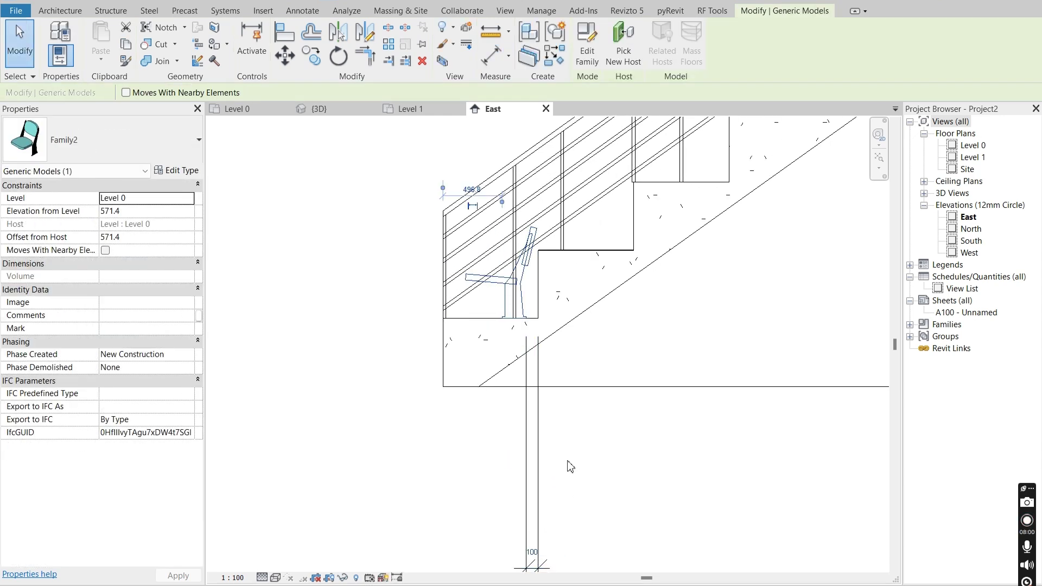
left_click(537, 453)
key("Delete")
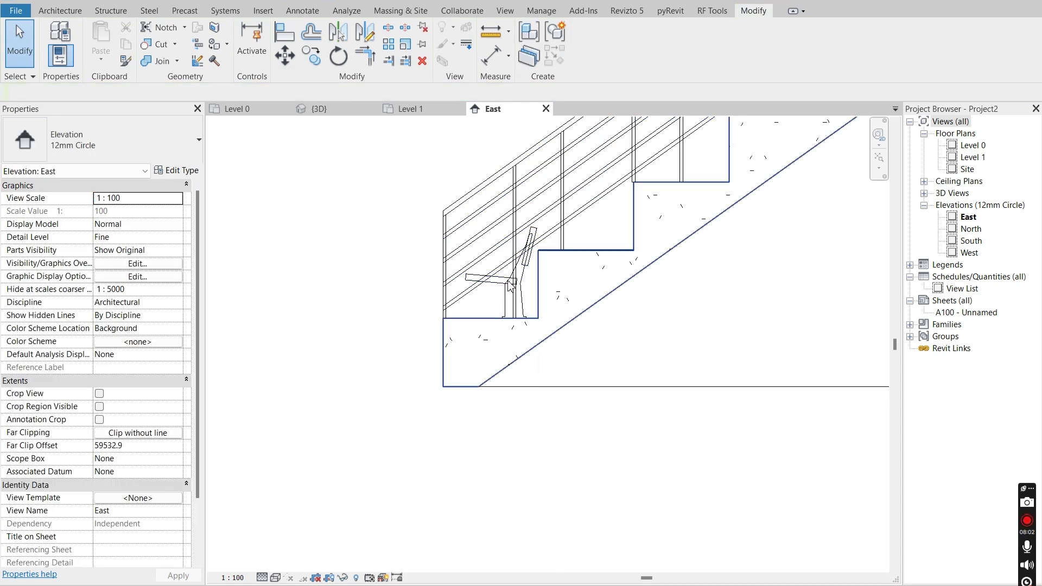
In the Level 0 plan, draw a vertical reference plane through the whole grandstand, about 820 mm inside its east edge.
left_click(418, 109)
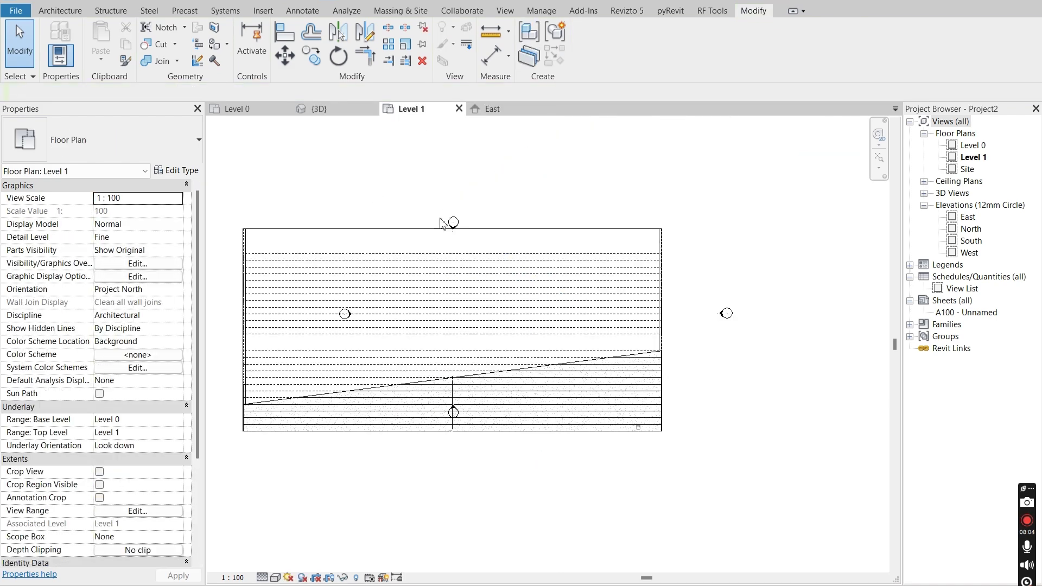
left_click(243, 109)
left_click(606, 356)
scroll(618, 361, "down", 5)
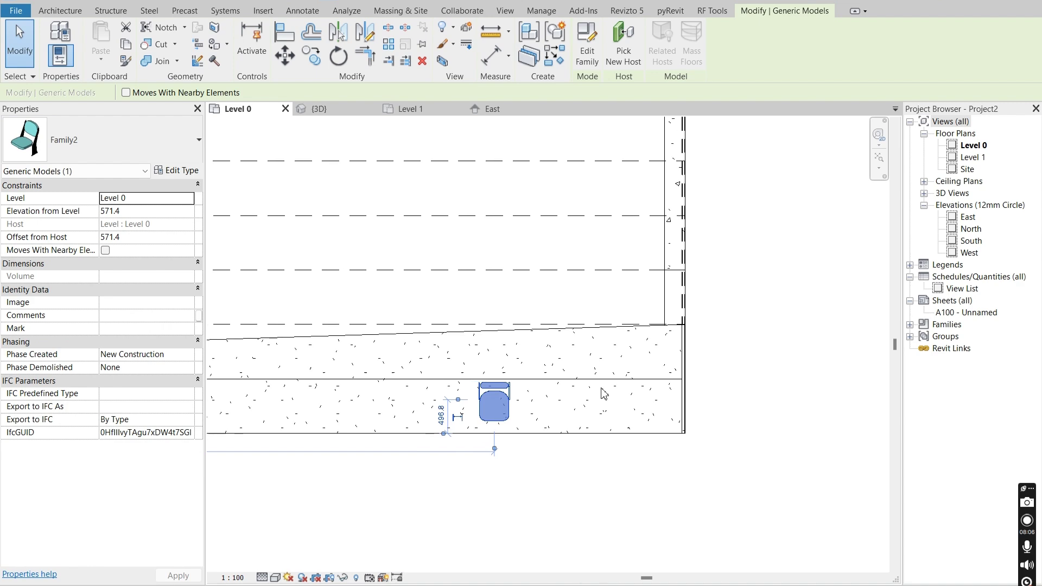
scroll(627, 323, "down", 2)
key("Escape")
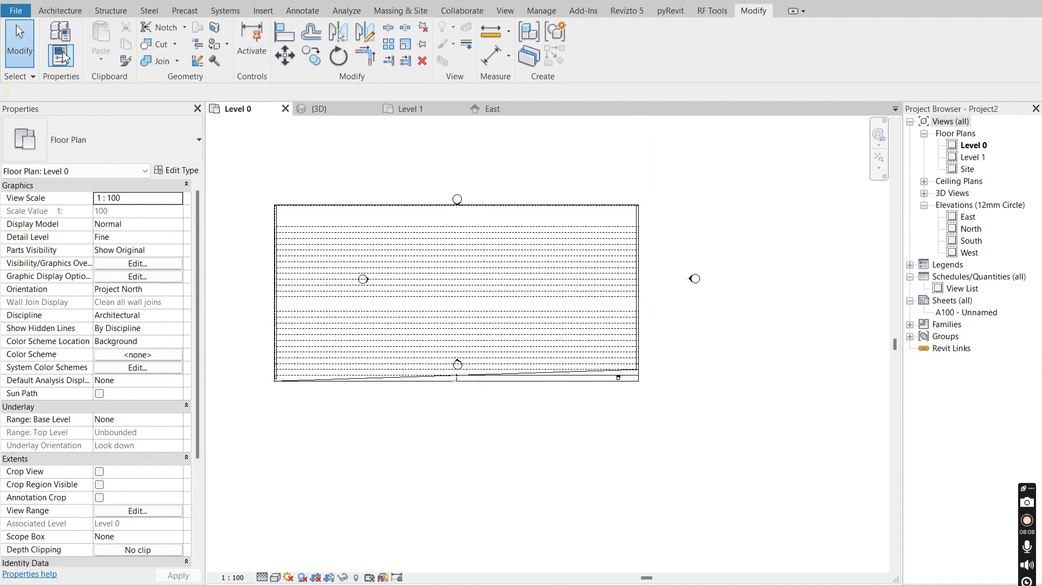
left_click(60, 12)
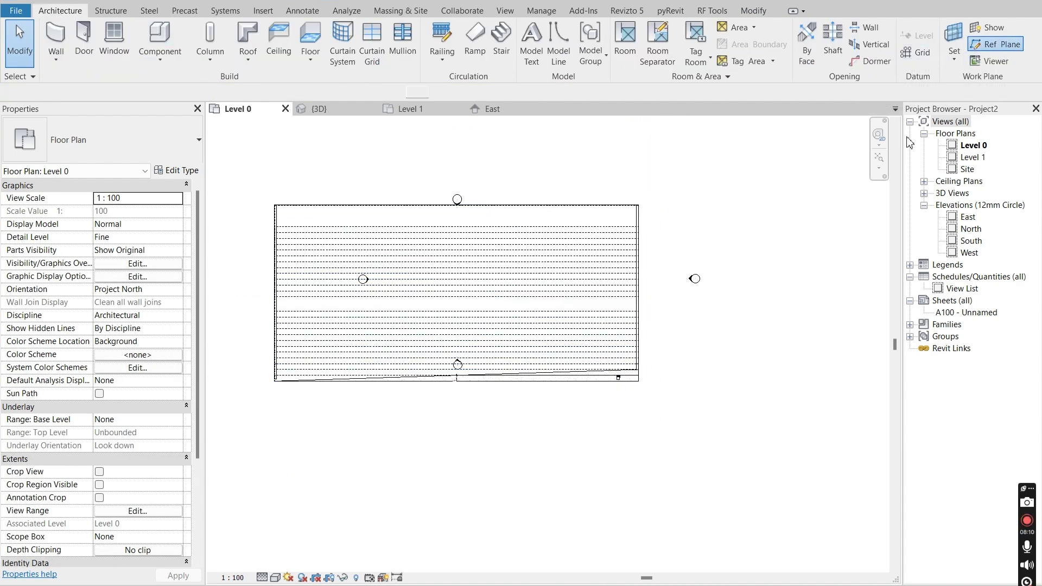
scroll(617, 372, "up", 3)
left_click(651, 430)
middle_click_drag(651, 226, 632, 405)
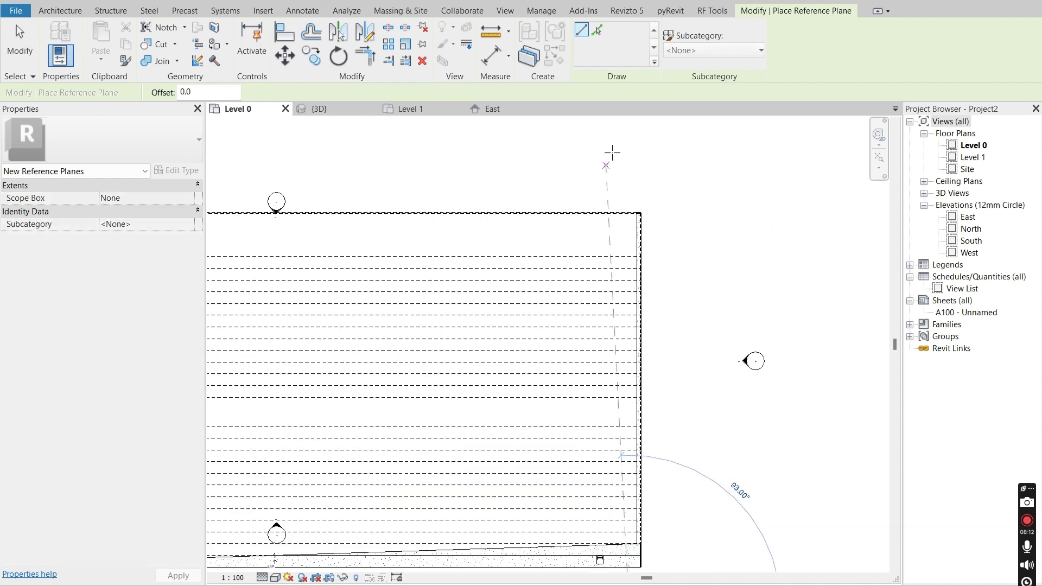
left_click(633, 141)
key("Escape")
key("Escape")
Dimension from the reference plane to the grandstand's east edge, below the lowest tread.
scroll(644, 425, "up", 5)
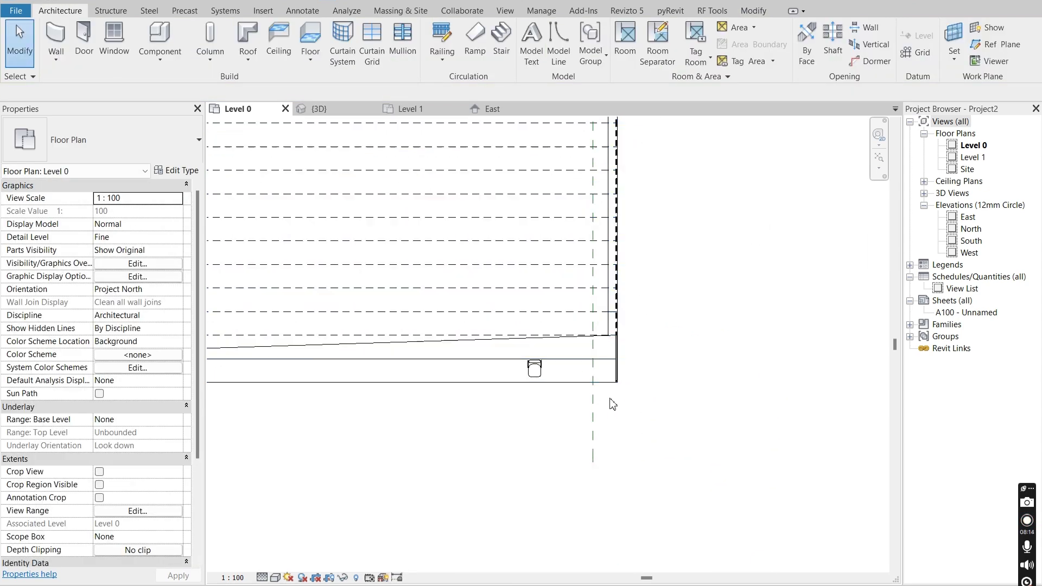
key("d")
key("i")
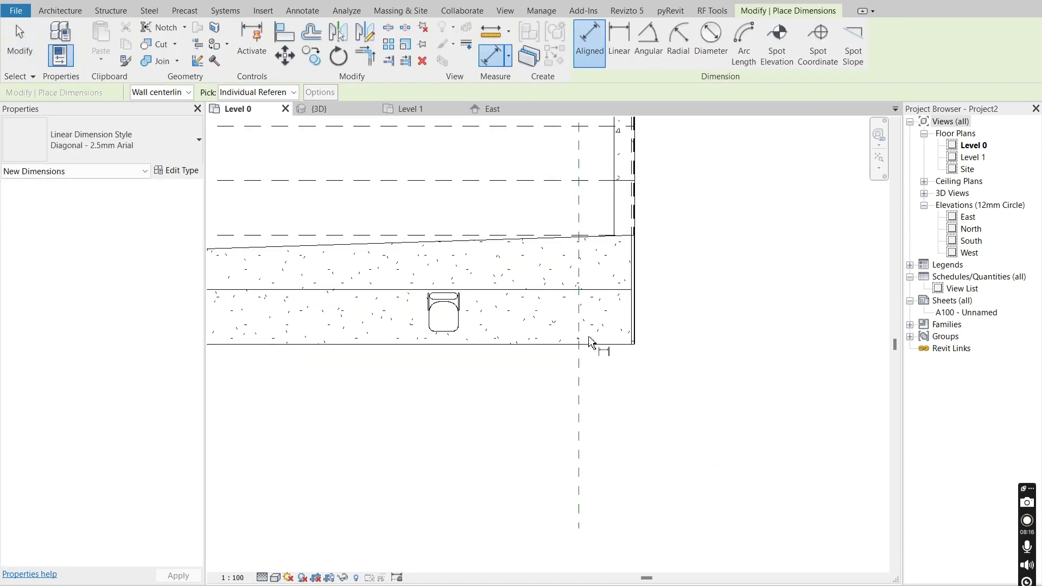
left_click(633, 339)
left_click(670, 482)
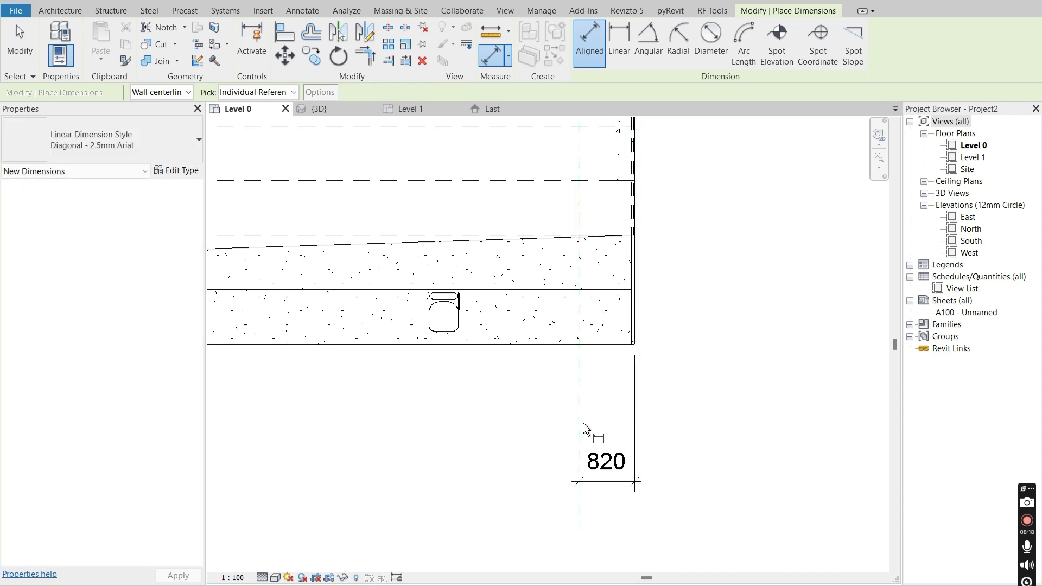
key("Escape")
key("Escape")
Set the reference plane 1000 mm from the grandstand's east edge and delete the dimension.
left_click(578, 429)
left_click(589, 463)
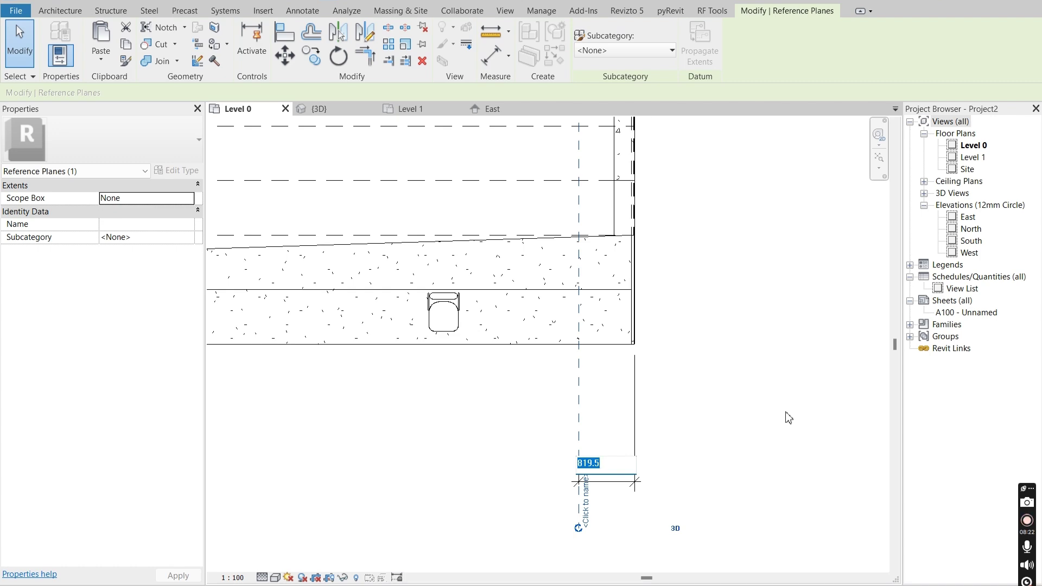
key("Return")
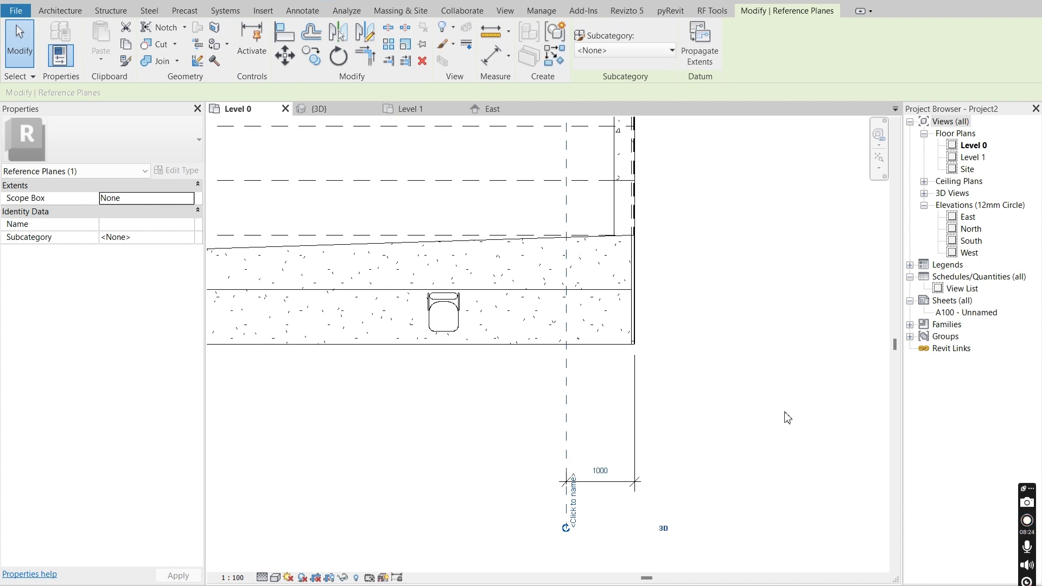
key("Escape")
left_click(615, 479)
key("Delete")
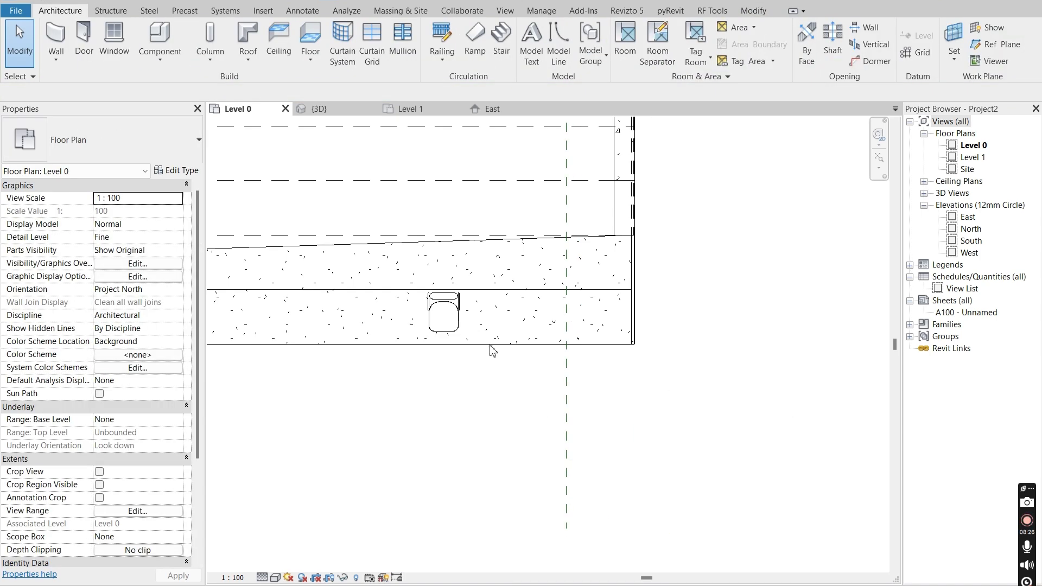
Move the chair east along the lowest tread until its east side meets the reference plane.
left_click(451, 313)
key("m")
key("v")
scroll(471, 320, "up", 4)
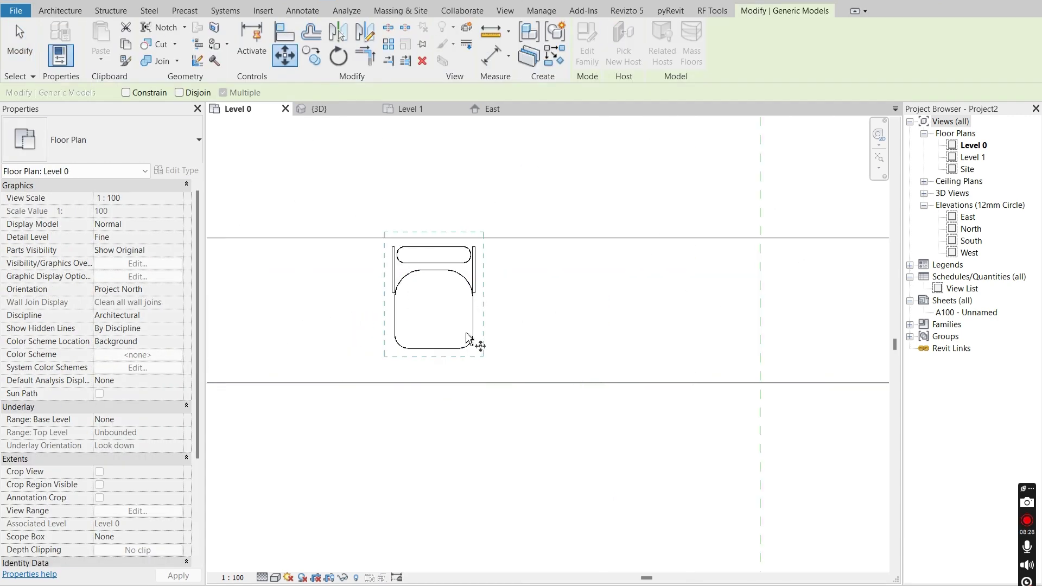
left_click(474, 319)
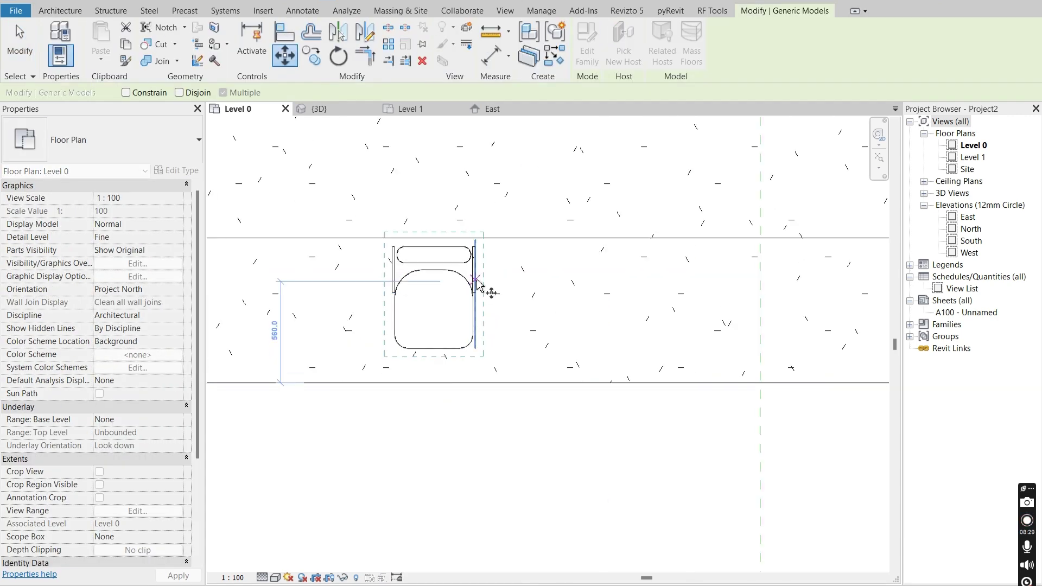
left_click(759, 293)
Mirror a copy of the east reference plane to the west end, using a vertical axis drawn from the stair run's midpoint.
scroll(760, 293, "down", 3)
left_click(754, 407)
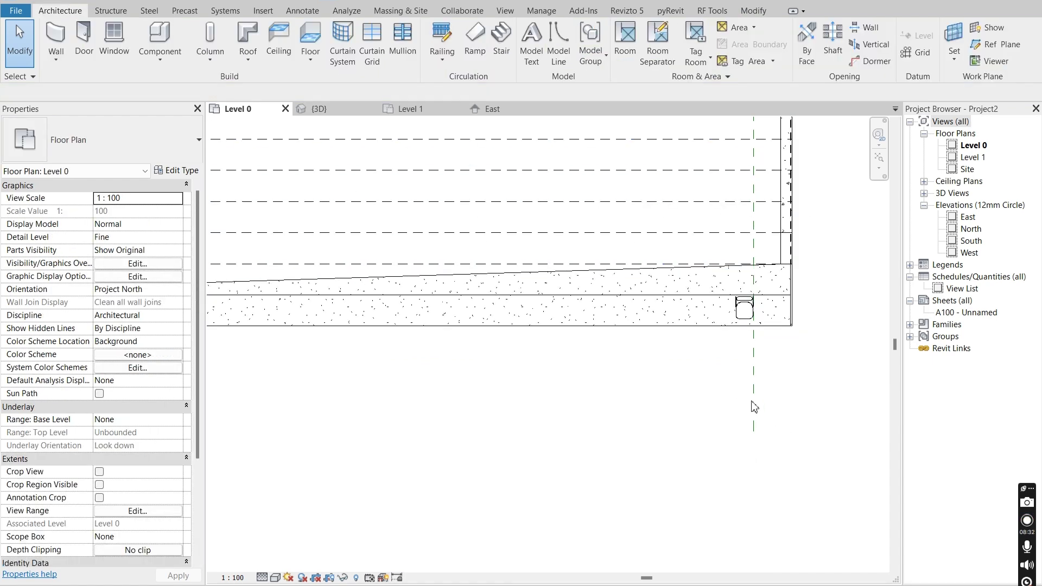
left_click(760, 402)
scroll(787, 396, "down", 3)
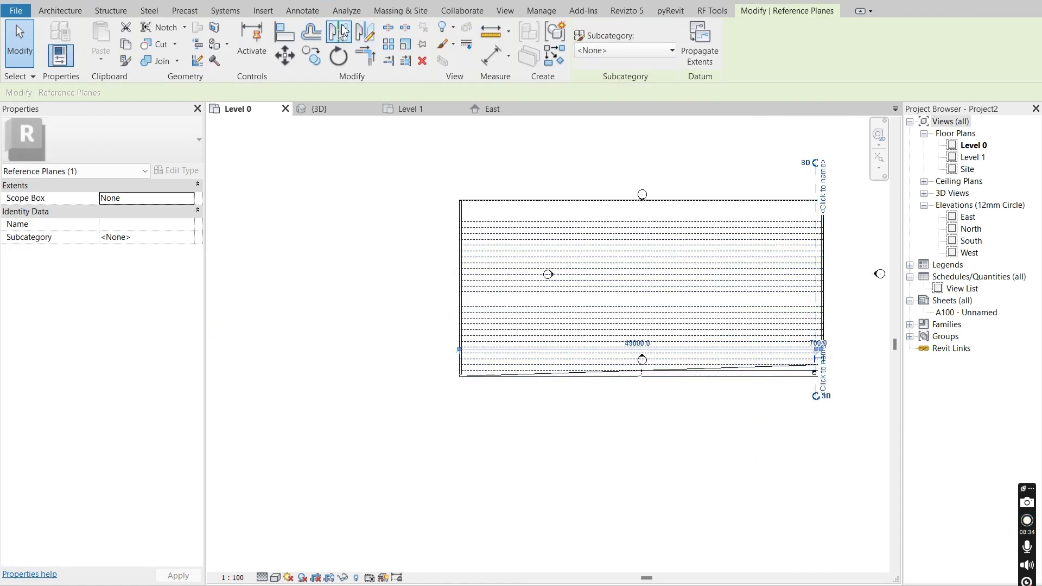
left_click(362, 37)
scroll(651, 369, "up", 2)
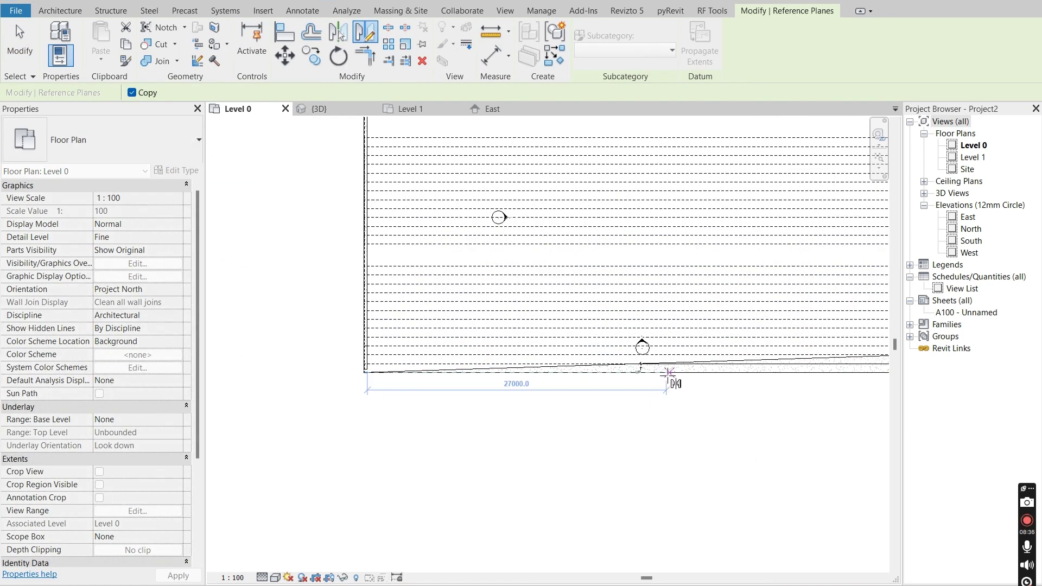
scroll(668, 374, "down", 3)
scroll(551, 404, "up", 2)
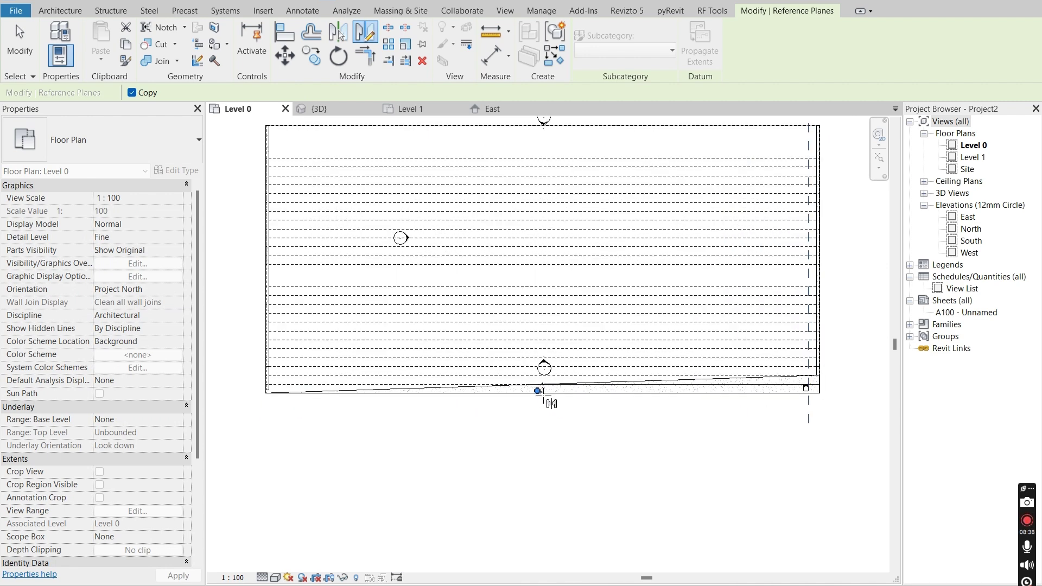
scroll(539, 390, "up", 5)
left_click(540, 390)
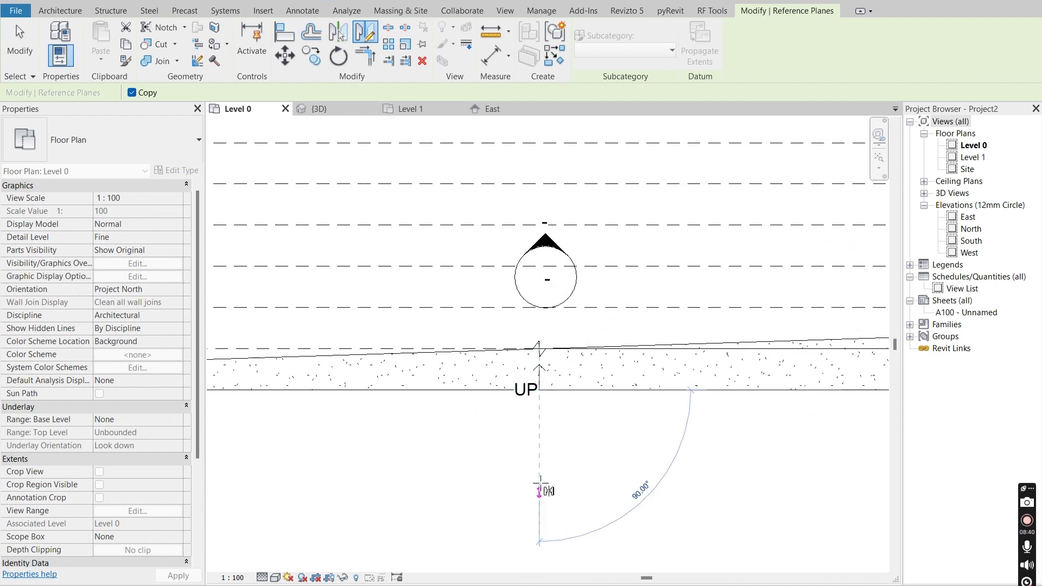
left_click(539, 515)
scroll(488, 434, "down", 4)
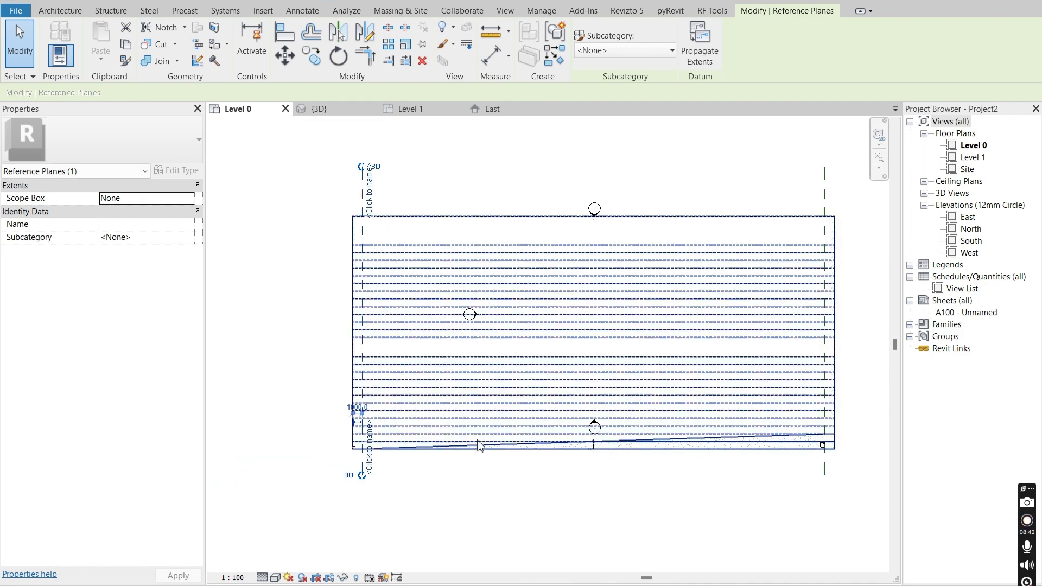
key("Escape")
scroll(873, 462, "up", 4)
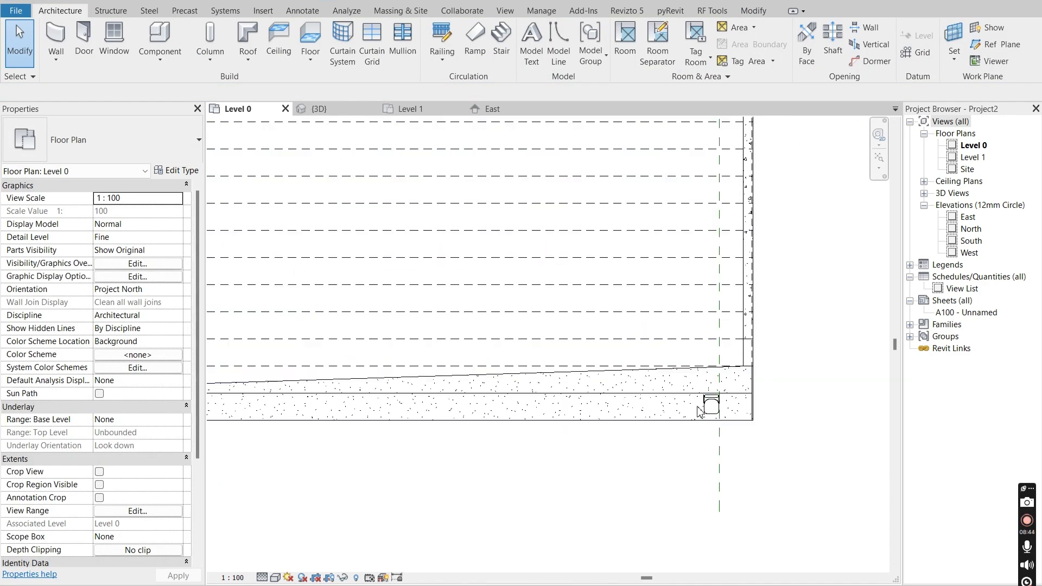
left_click(712, 422)
middle_click_drag(737, 429, 809, 398)
scroll(803, 399, "down", 4)
middle_click_drag(588, 428, 701, 422)
key("Escape")
middle_click_drag(636, 408, 612, 426)
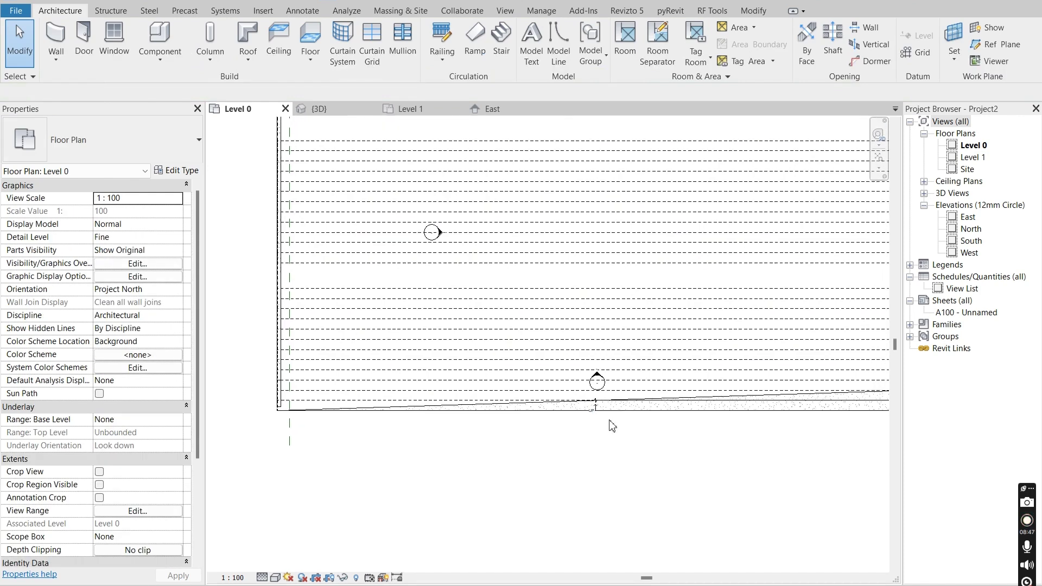
Draw two vertical reference planes through the grandstand, about 3700 mm to either side of the stair run's centre line.
left_click(995, 44)
scroll(561, 214, "down", 3)
left_click(538, 158)
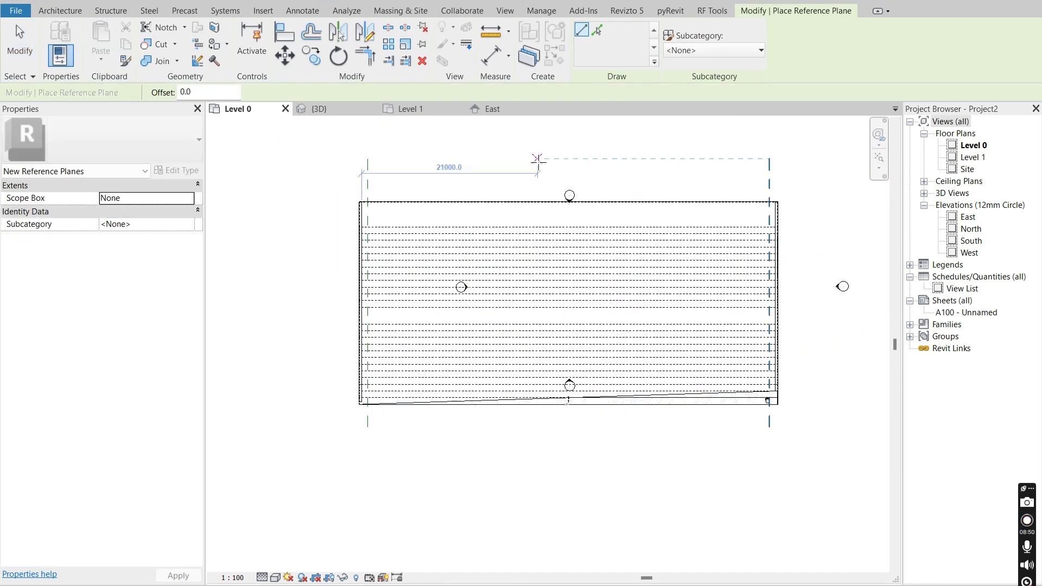
left_click(537, 449)
left_click(599, 158)
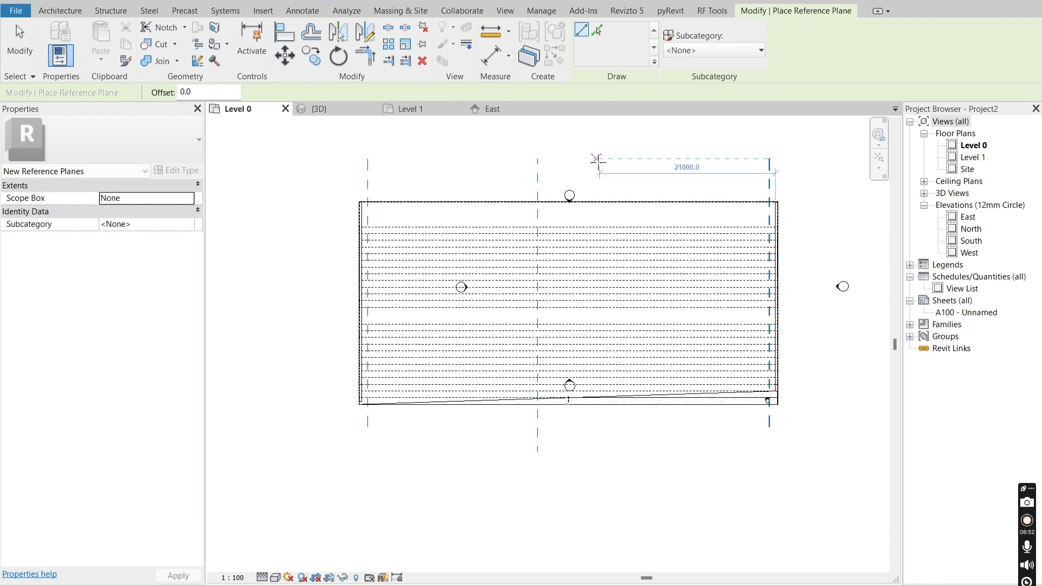
left_click(599, 453)
key("Escape")
key("Escape")
Place a continuous dimension from the west middle reference plane through the stair centre line to the east one.
scroll(570, 382, "up", 3)
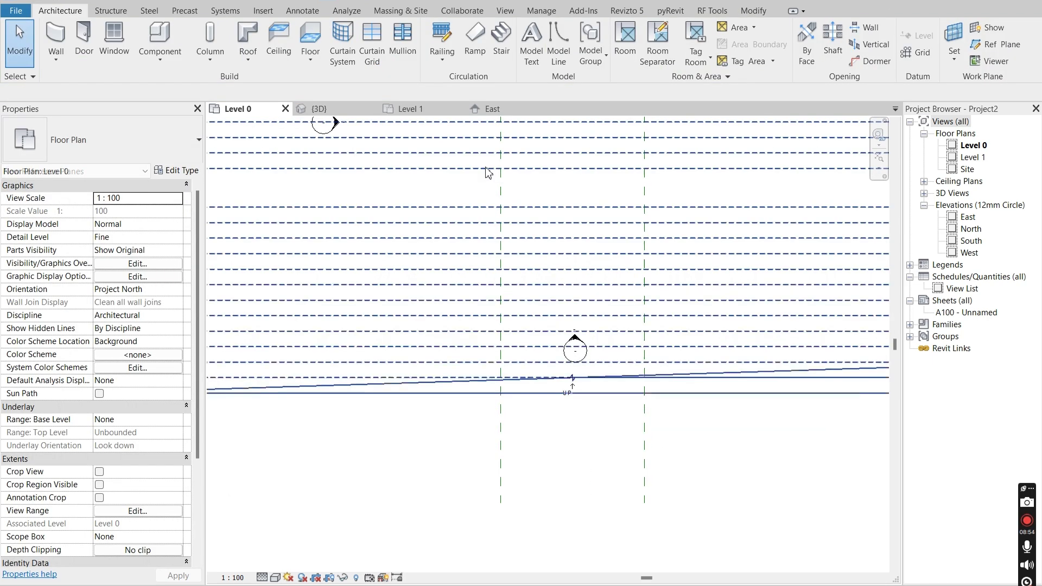
key("d")
key("i")
scroll(492, 401, "up", 3)
left_click(465, 404)
left_click(591, 369)
left_click(717, 396)
left_click(773, 437)
key("Escape")
key("Escape")
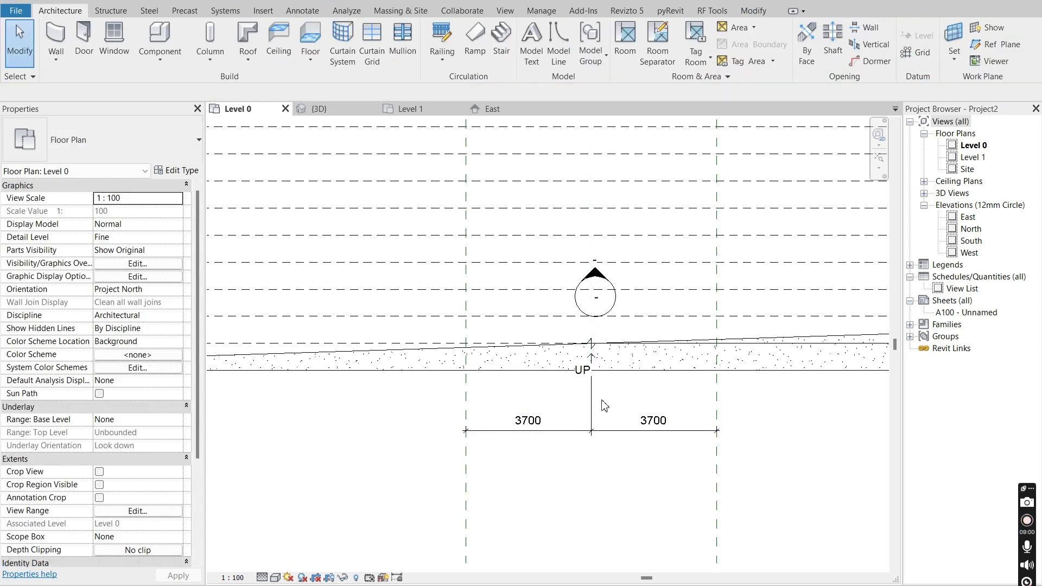
Set the two middle reference planes to 1000 mm each from the stair run's centre line.
left_click(718, 410)
left_click(664, 419)
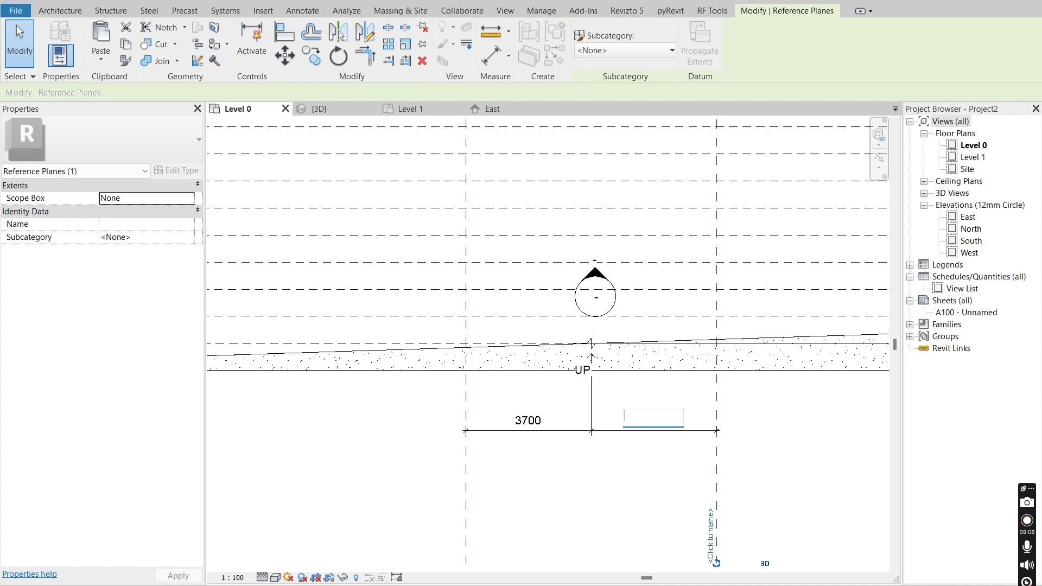
key("Return")
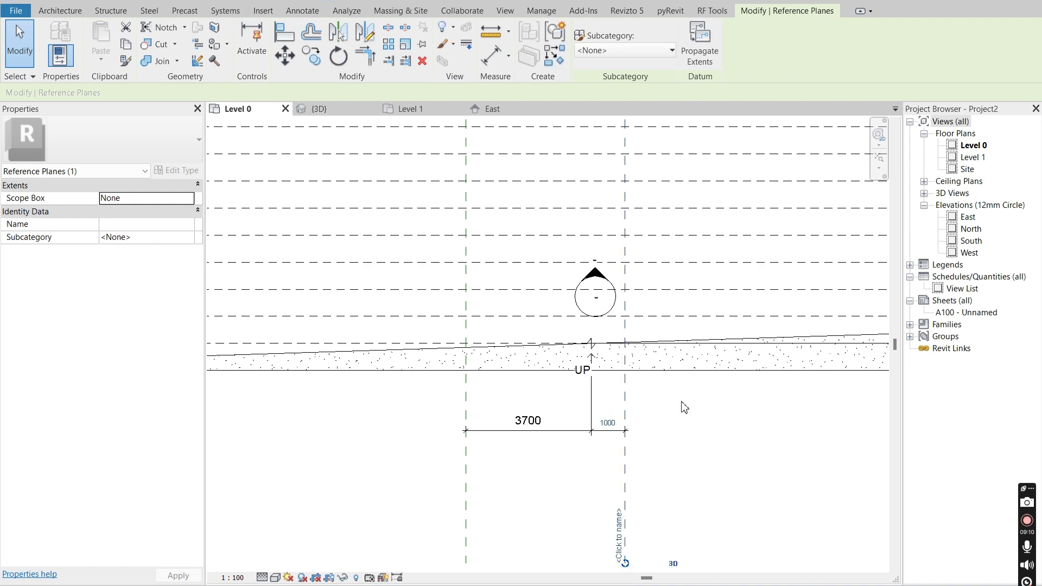
left_click(459, 472)
left_click(465, 471)
left_click(527, 421)
key("Return")
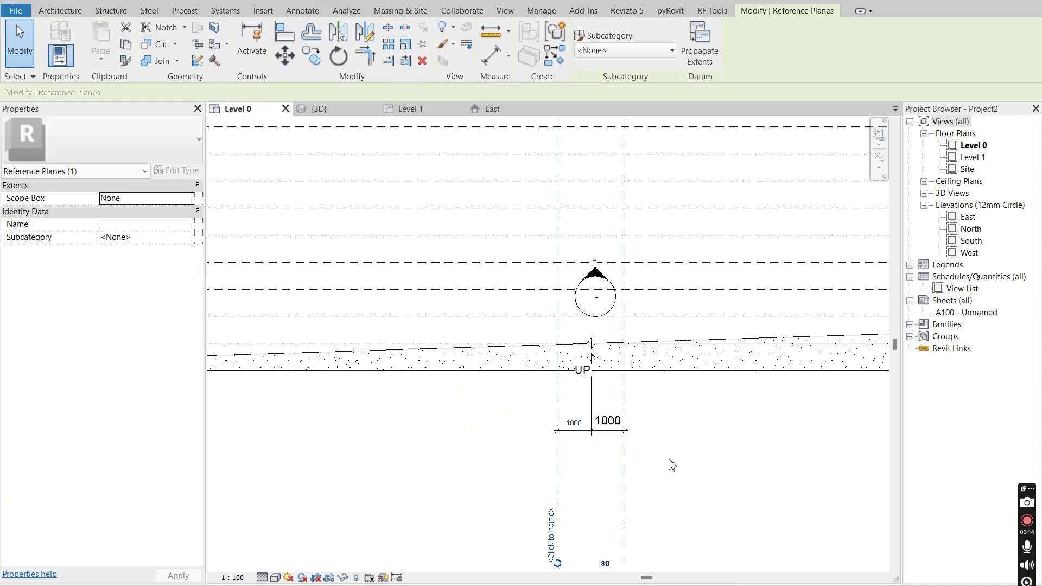
Delete the dimension between the two middle reference planes and the stair run's centre line.
left_click(669, 462)
left_click(607, 431)
key("Delete")
Array the chair at the east reference plane as 25 grouped items, with the last one placed at the east middle reference plane.
scroll(607, 430, "down", 5)
scroll(784, 432, "up", 4)
left_click(761, 361)
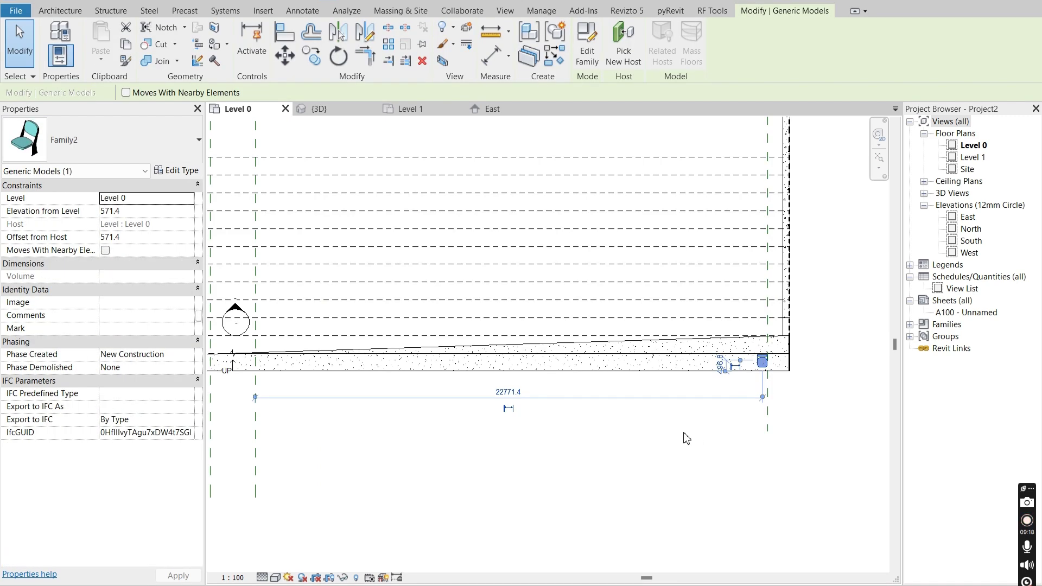
key("a")
key("r")
scroll(755, 380, "up", 5)
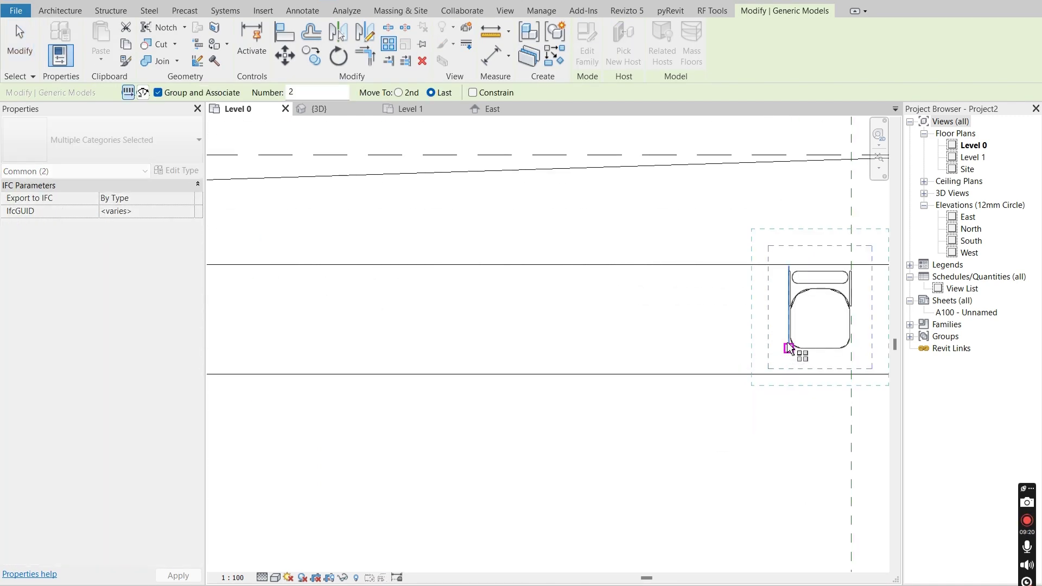
left_click(785, 293)
scroll(707, 301, "down", 4)
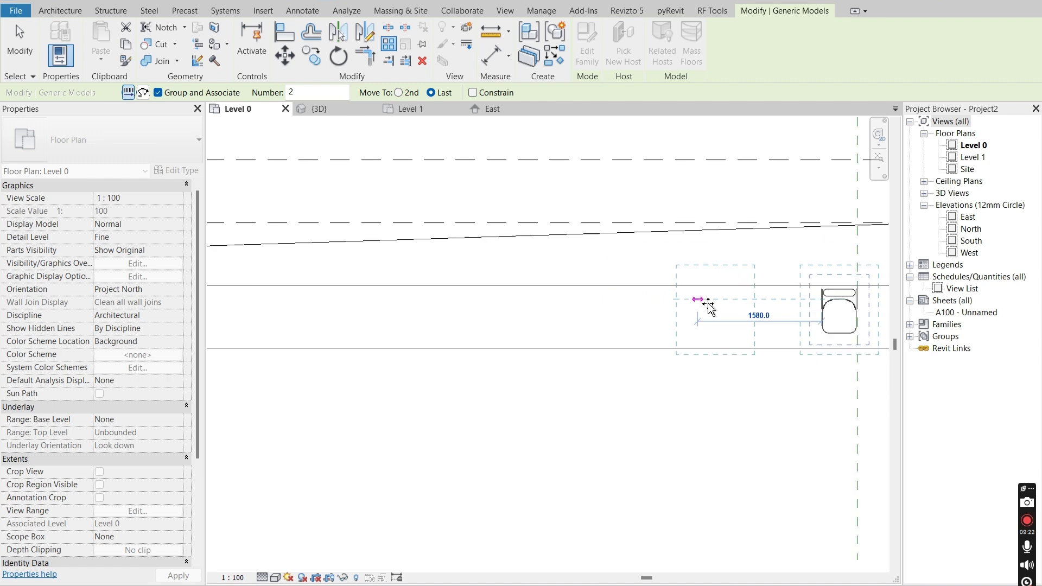
middle_click_drag(478, 292, 659, 300)
scroll(478, 300, "up", 3)
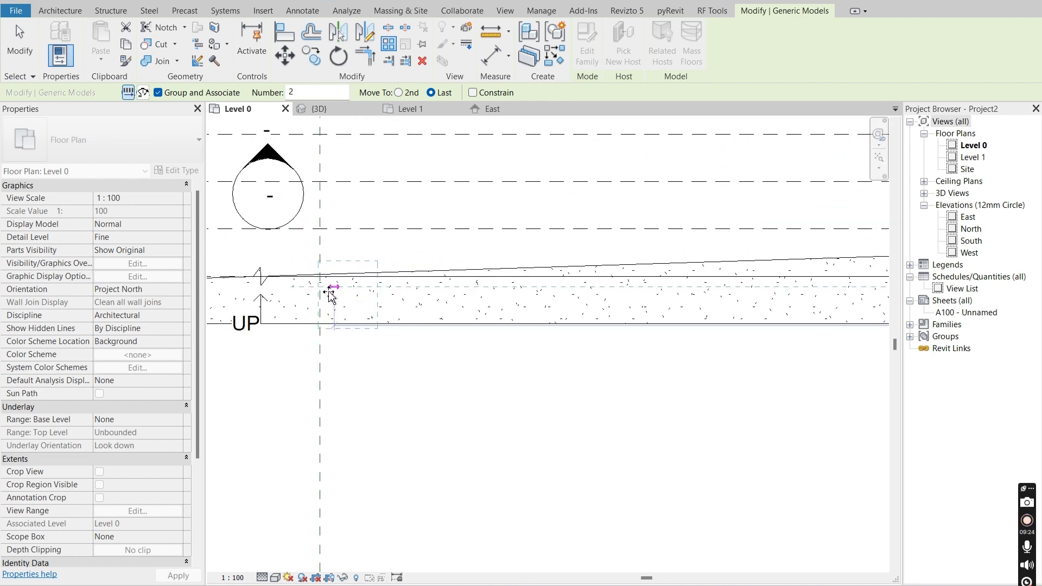
left_click(320, 288)
scroll(329, 220, "down", 5)
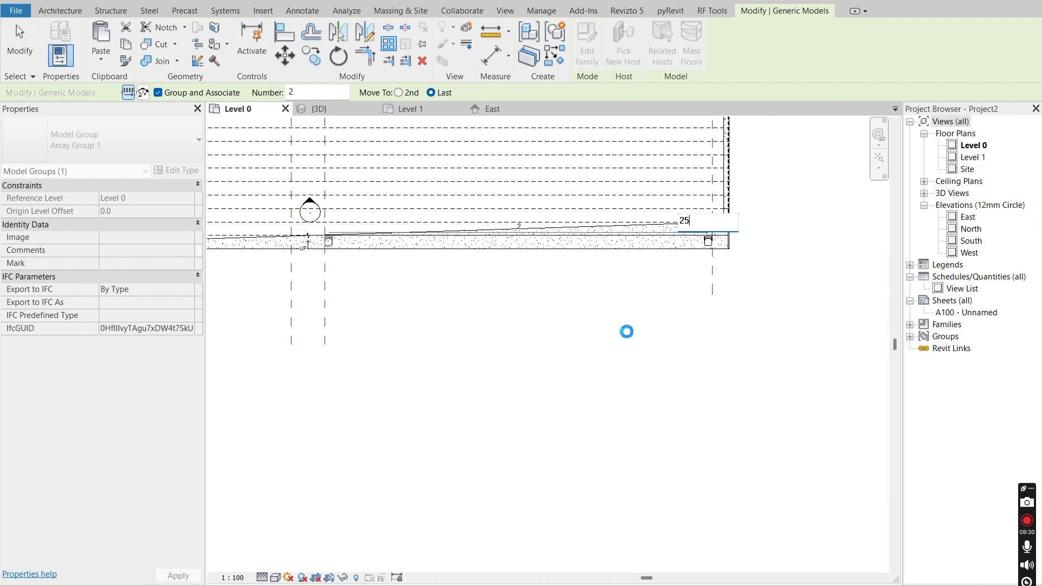
type("25")
key("Return")
Raise the chair array's item count to 30, and then to 35 for tighter spacing.
scroll(462, 309, "up", 2)
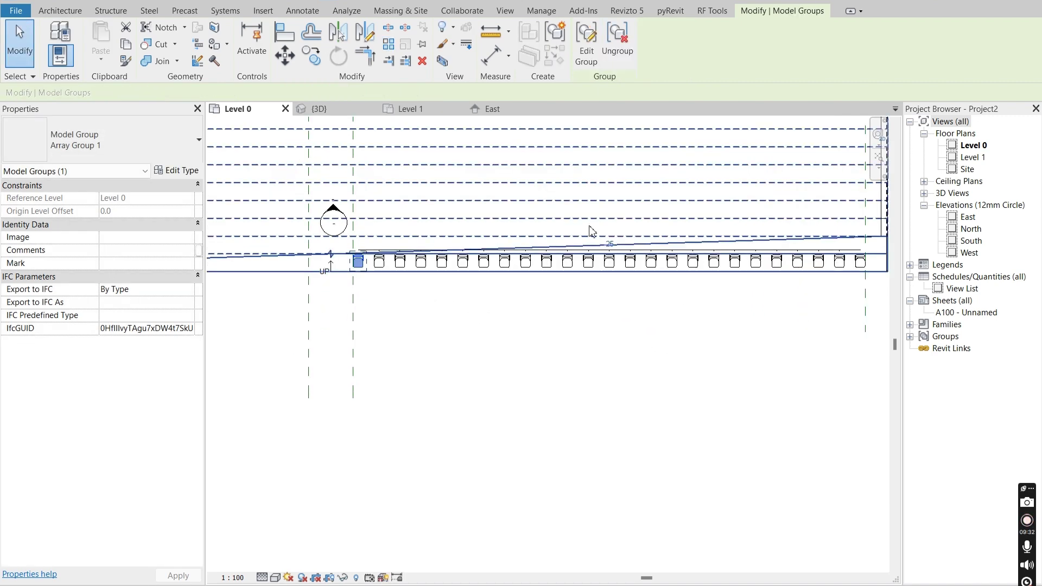
left_click(612, 244)
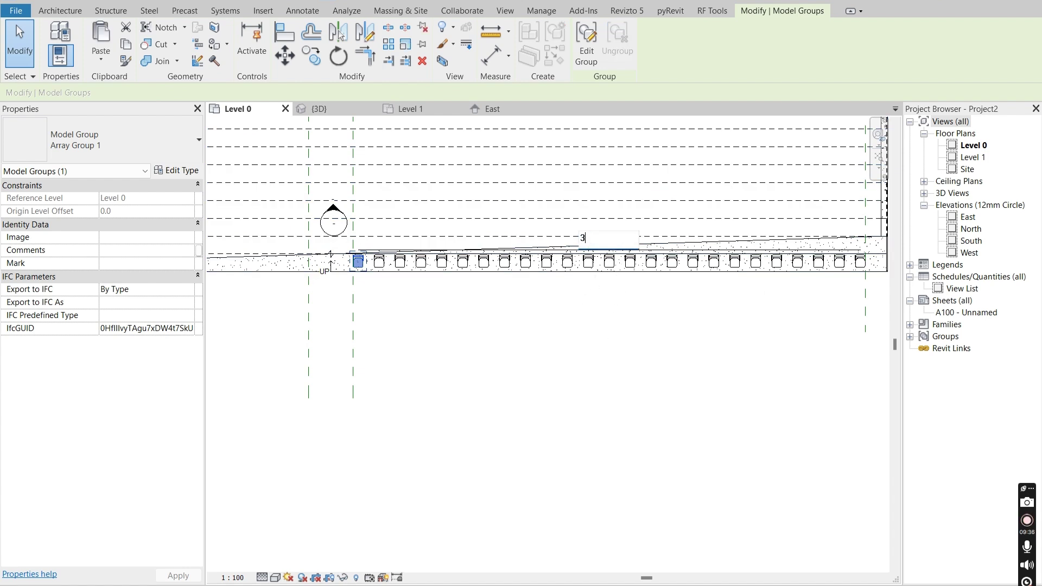
key("Return")
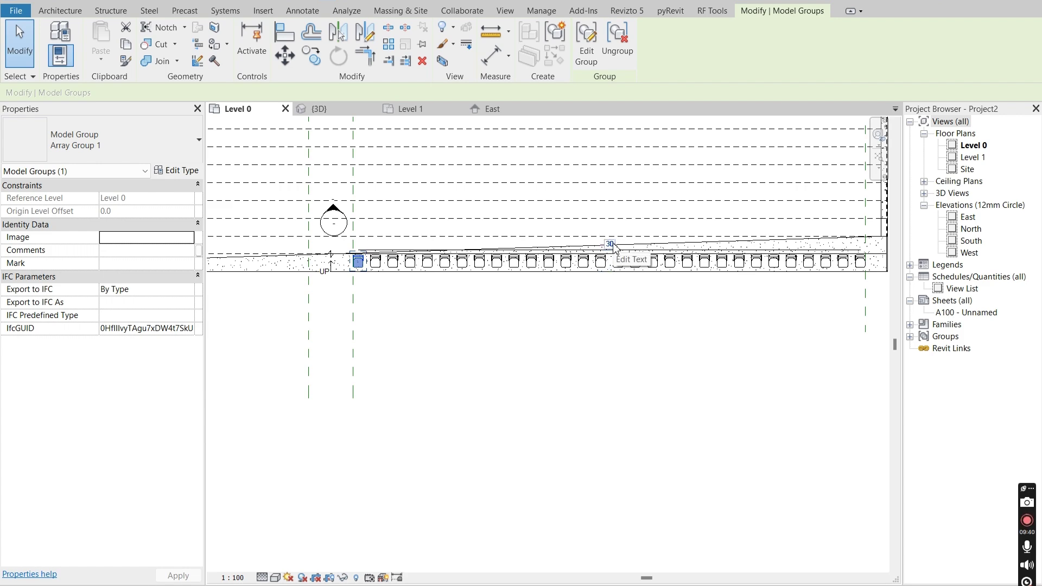
scroll(594, 264, "up", 4)
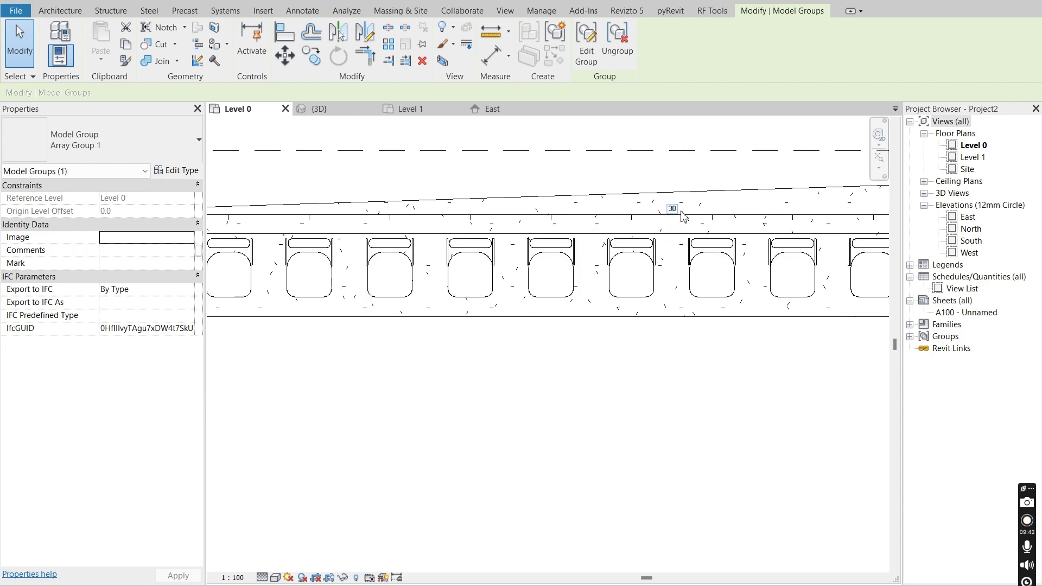
left_click(672, 209)
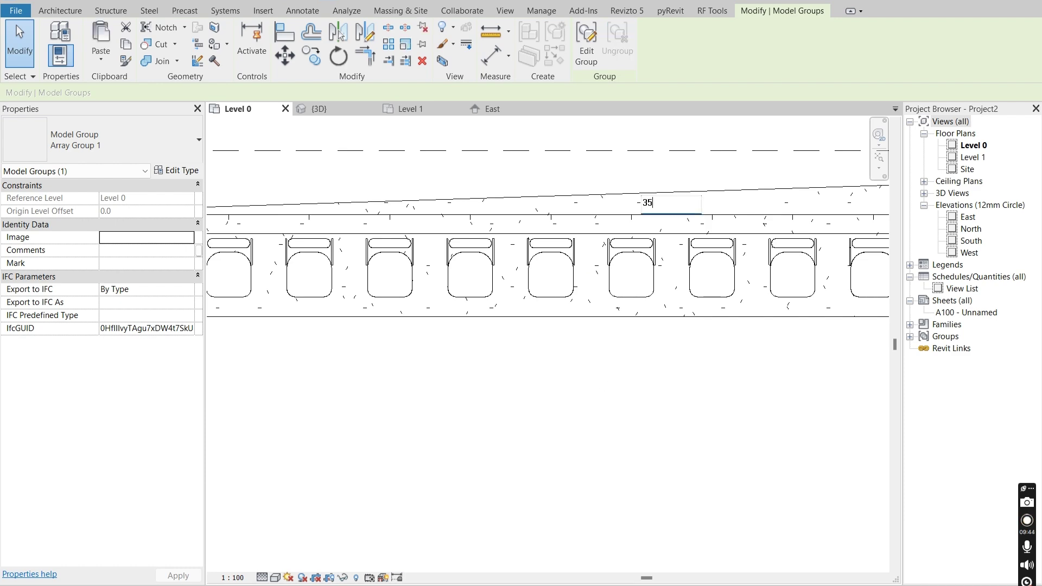
key("Return")
scroll(575, 374, "down", 5)
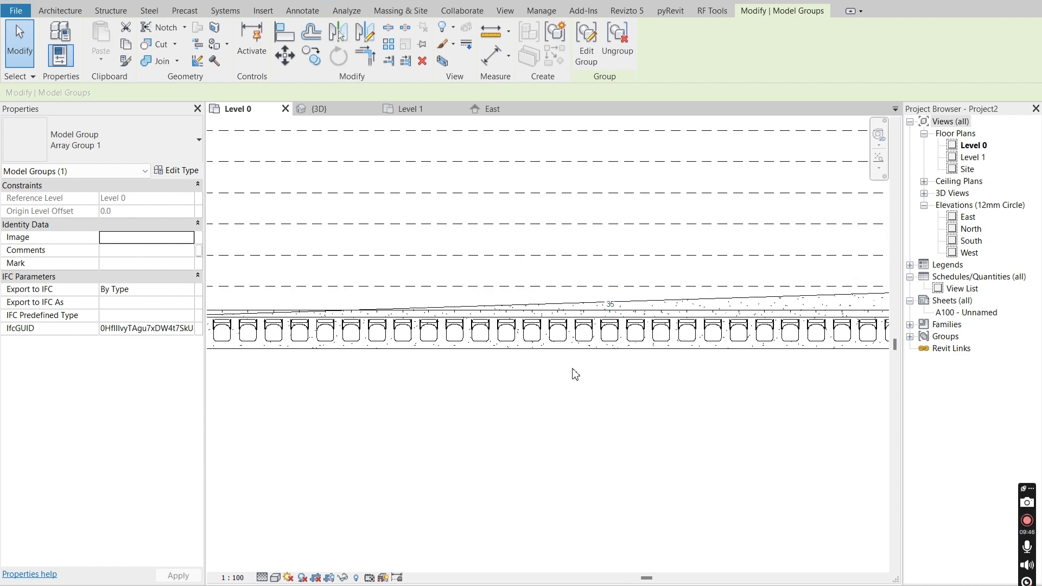
left_click(575, 374)
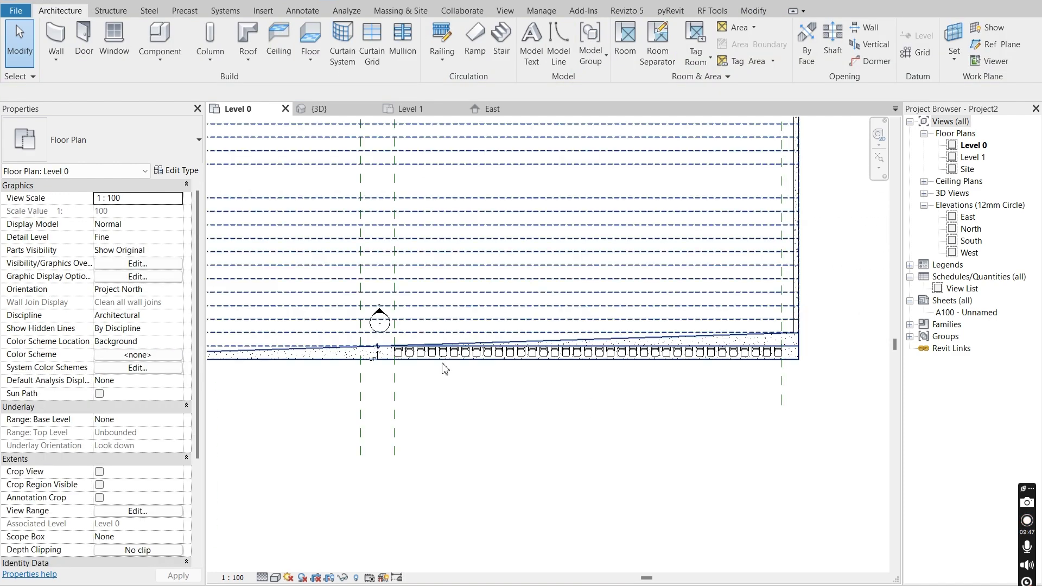
Select all chair groups visible in the Level 0 plan and copy the row in the East elevation onto the lower flight's next treads.
scroll(771, 367, "up", 2)
left_click(779, 353)
right_click(525, 411)
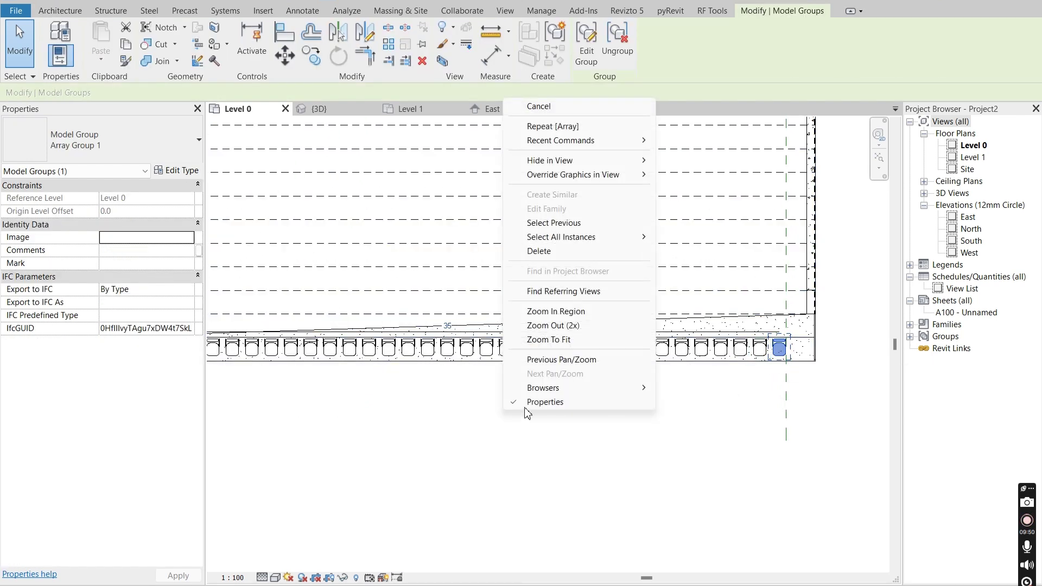
left_click(685, 236)
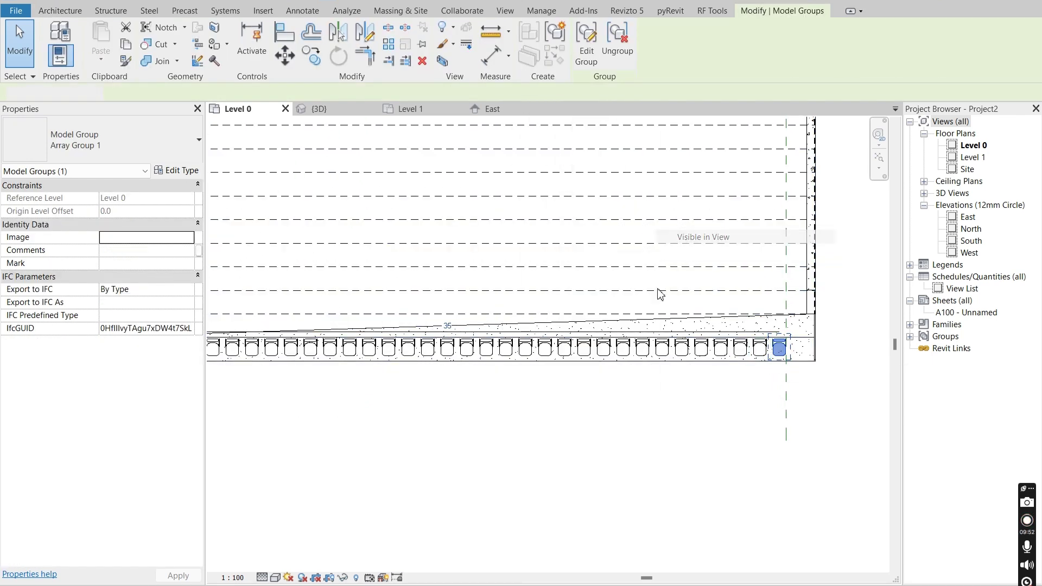
scroll(660, 294, "down", 2)
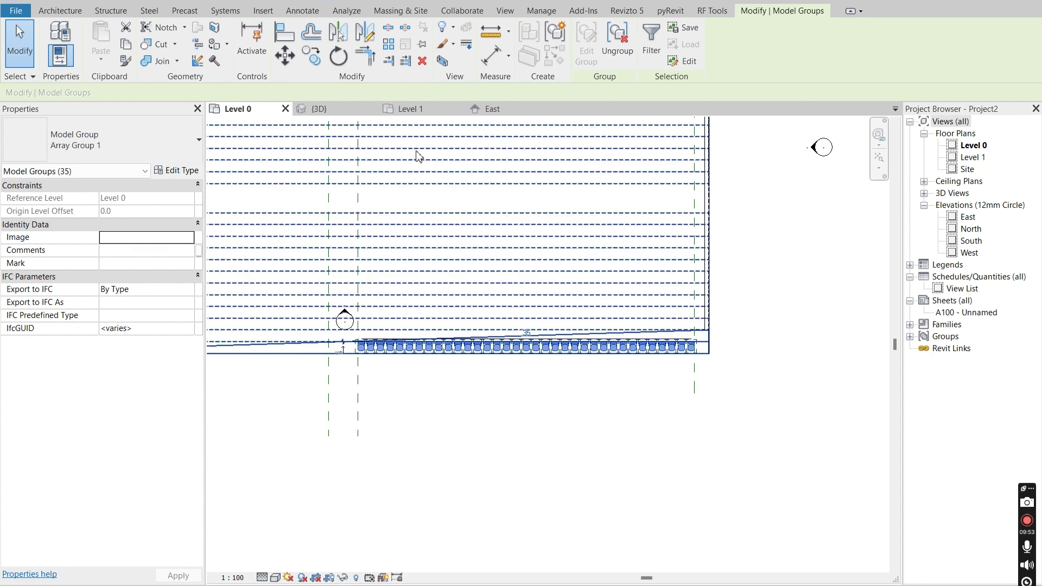
left_click(493, 109)
scroll(525, 304, "up", 2)
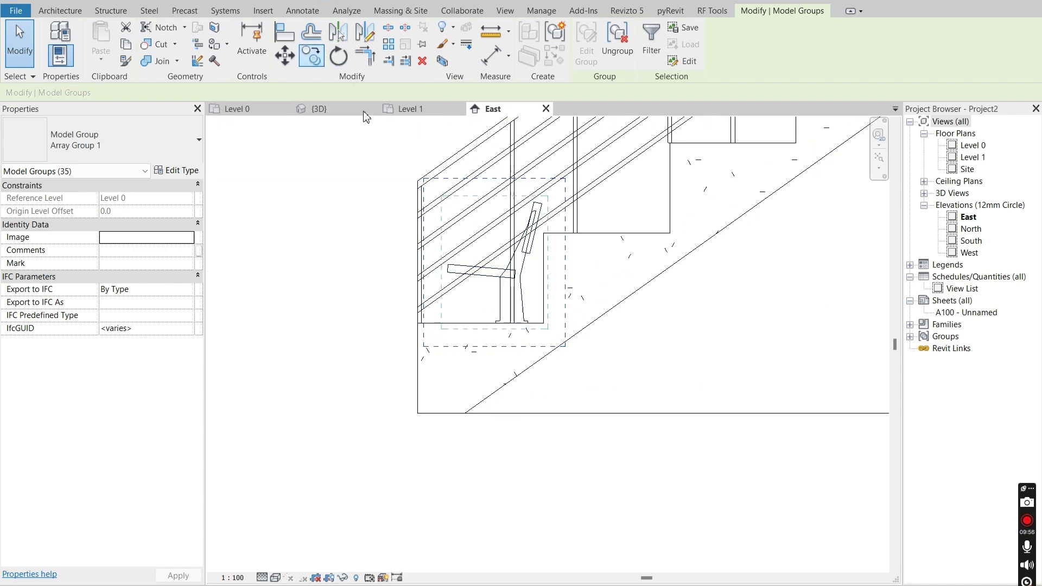
key("c")
key("o")
scroll(549, 334, "up", 2)
left_click(544, 320)
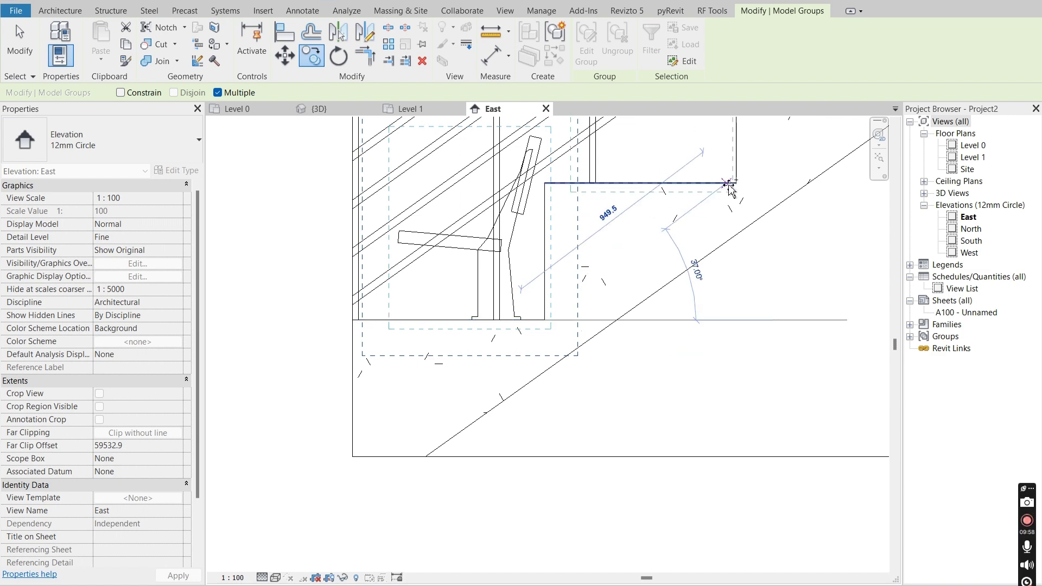
scroll(505, 367, "down", 3)
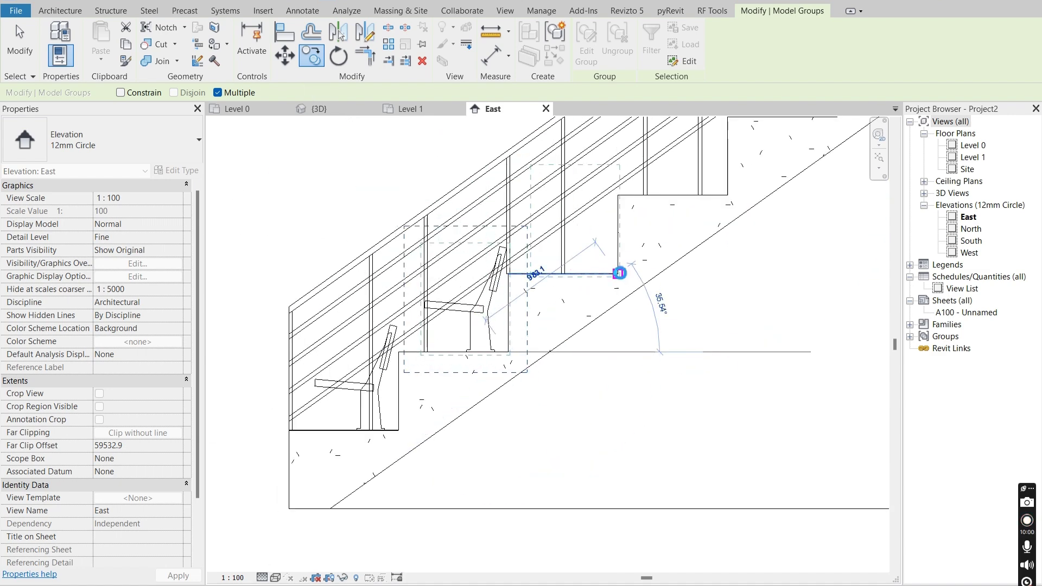
scroll(472, 433, "down", 2)
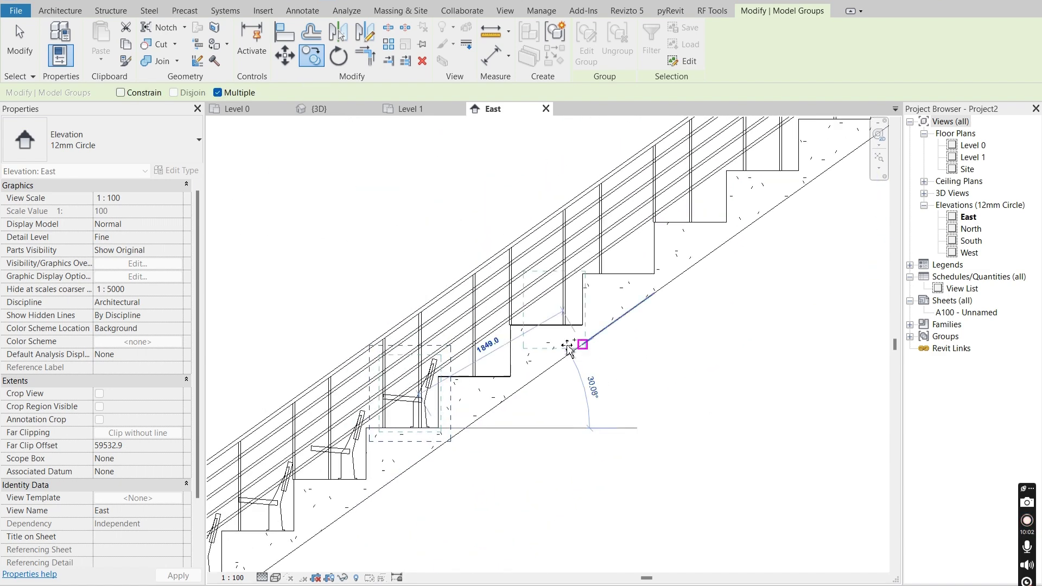
left_click(583, 325)
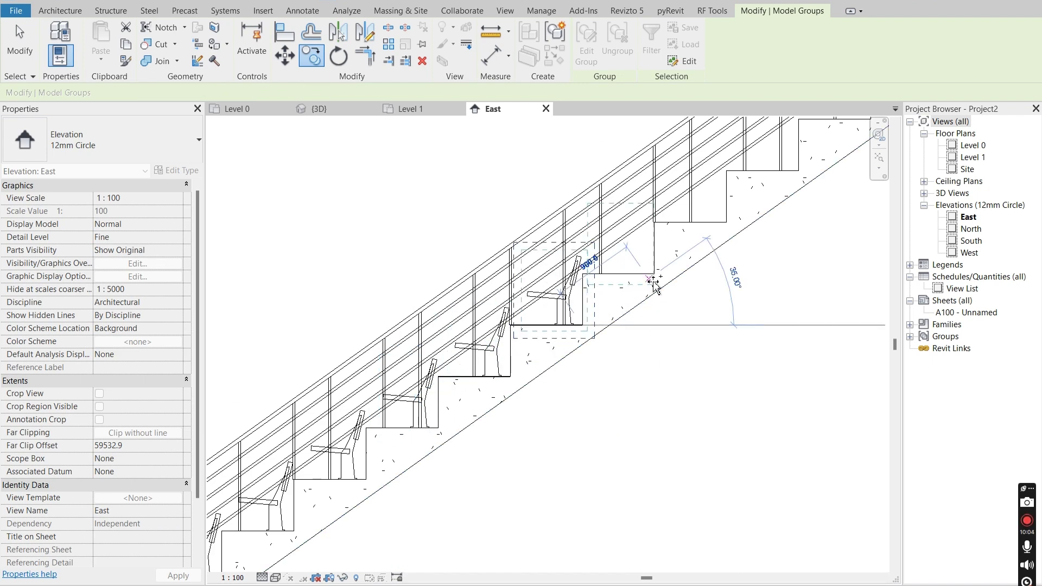
left_click(653, 273)
Continue copying the chair row onto the lower flight's remaining treads up to the intermediate landing.
middle_click_drag(726, 237, 545, 425)
left_click(581, 346)
left_click(654, 294)
middle_click_drag(703, 289, 556, 393)
left_click(579, 348)
left_click(651, 297)
Copy the chair row past the intermediate landing onto the first five treads of the upper flight.
scroll(568, 287, "down", 4)
middle_click_drag(715, 237, 597, 294)
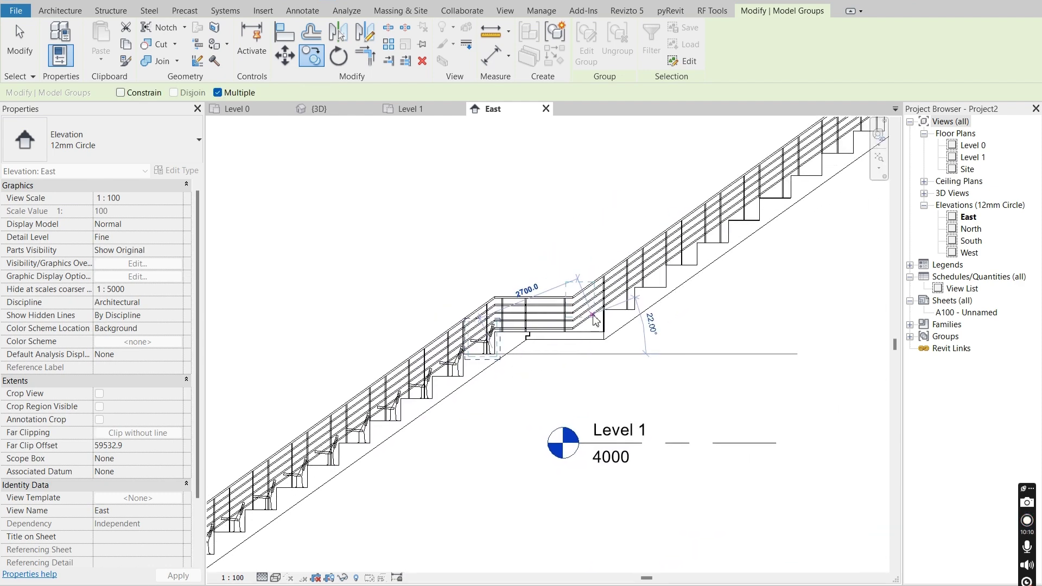
scroll(597, 293, "up", 3)
left_click(672, 303)
left_click(735, 258)
middle_click_drag(723, 298, 501, 431)
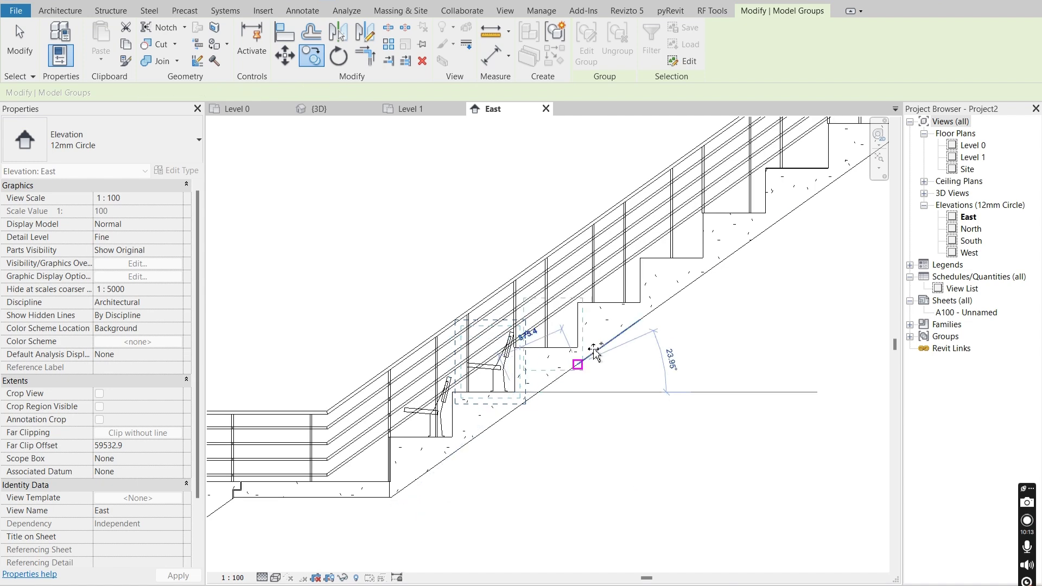
left_click(650, 307)
left_click(702, 261)
left_click(766, 214)
Copy the chair row onto the upper flight's remaining treads up to the top landing, and finish copying.
middle_click_drag(779, 209, 462, 405)
left_click(516, 358)
left_click(585, 313)
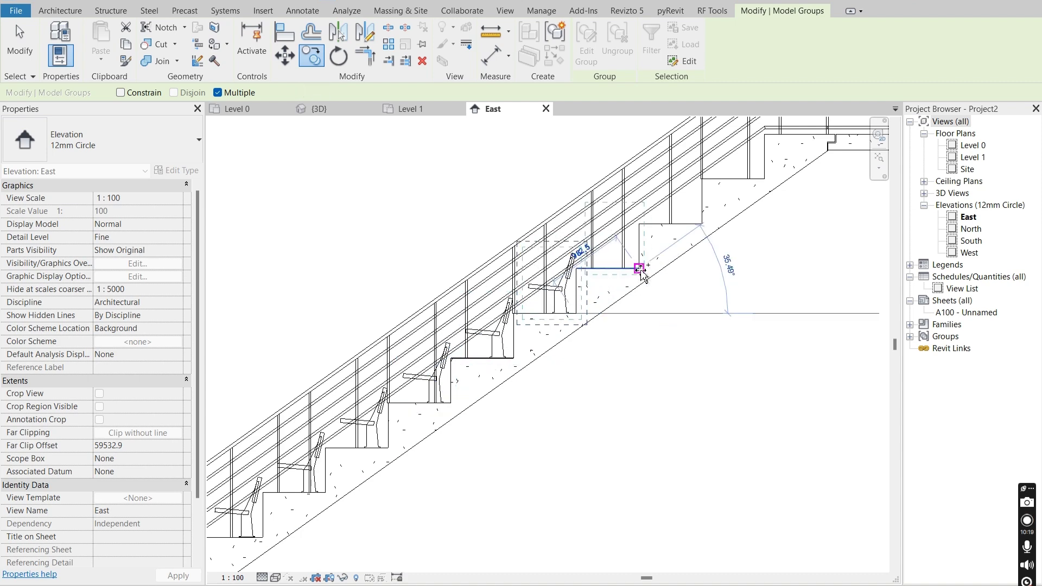
left_click(685, 235)
middle_click_drag(685, 235, 554, 391)
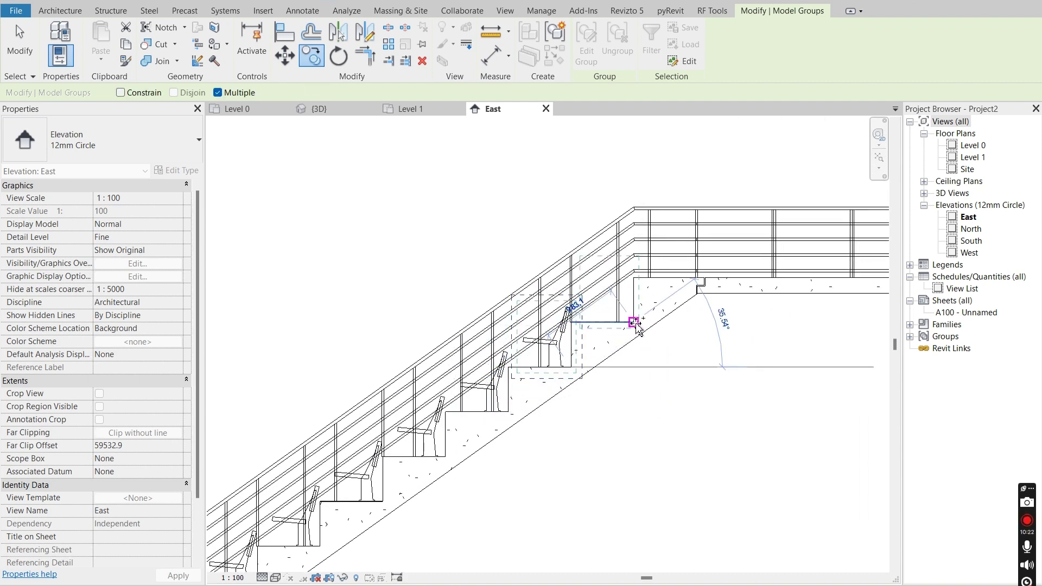
scroll(631, 336, "down", 5)
key("Escape")
key("Escape")
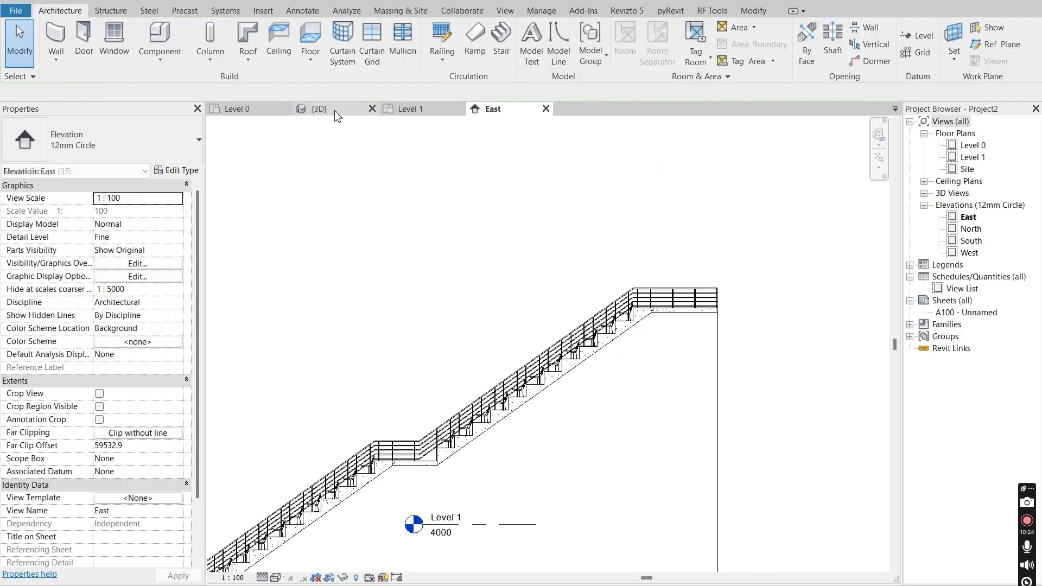
Select all chair groups visible in the 3D view and mirror a copy about the stair run's centre line in the Level 0 plan.
left_click(319, 108)
scroll(633, 437, "down", 3)
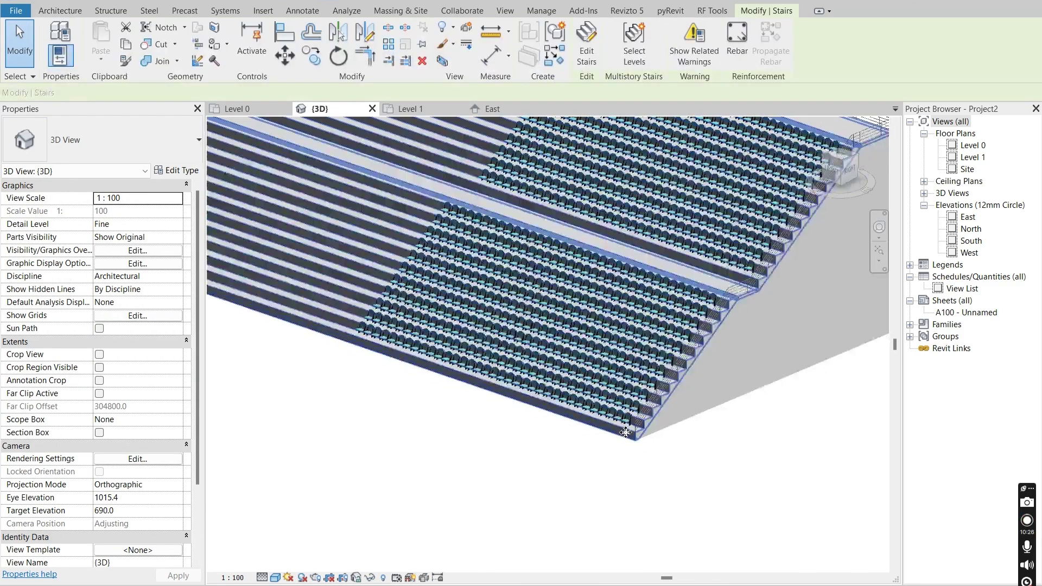
scroll(628, 411, "up", 4)
left_click(628, 392)
scroll(581, 425, "down", 6)
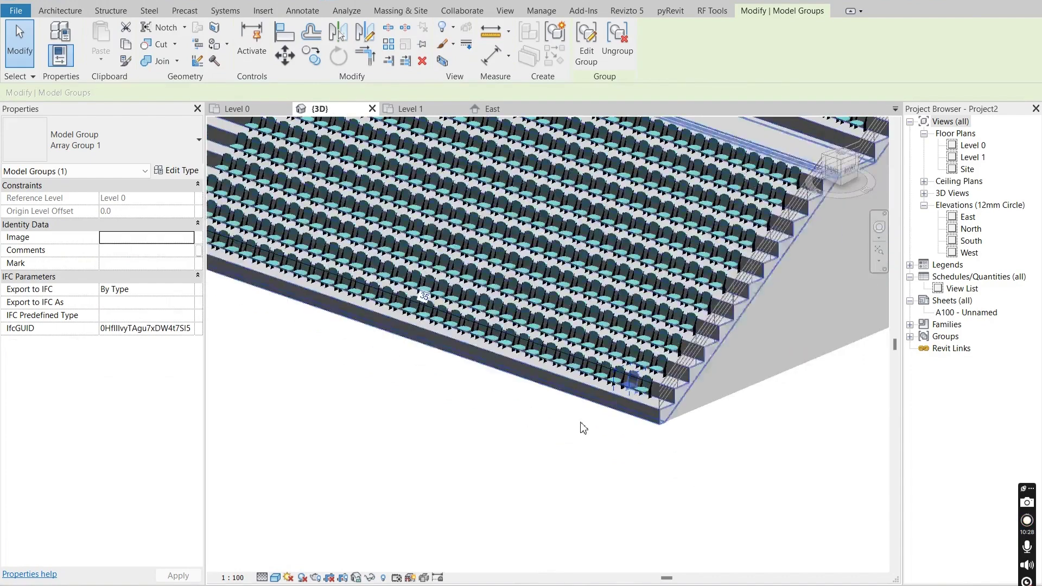
right_click(442, 447)
mouse_move(565, 237)
left_click(649, 236)
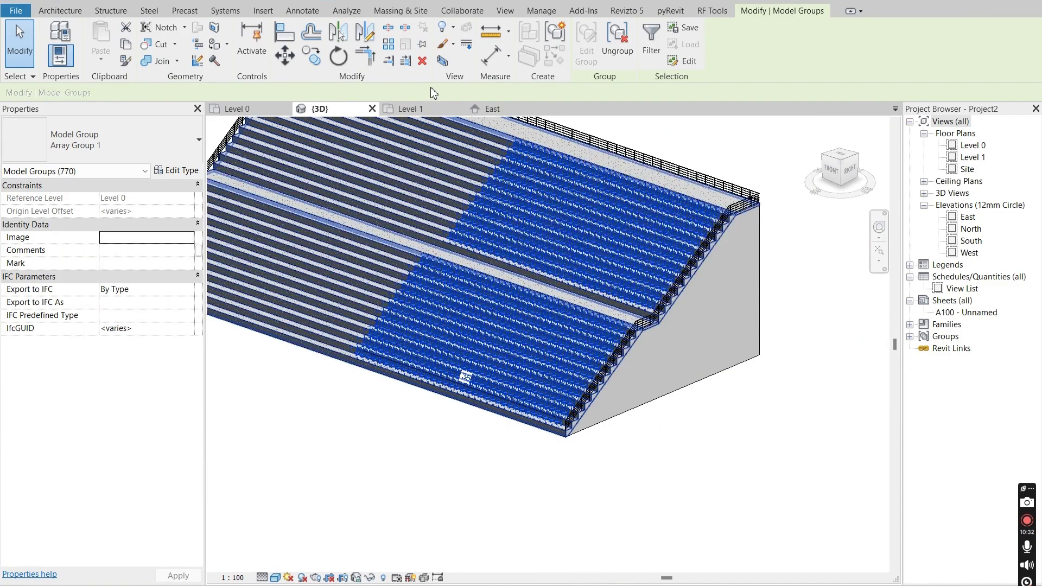
left_click(234, 111)
scroll(779, 342, "down", 2)
scroll(526, 358, "up", 3)
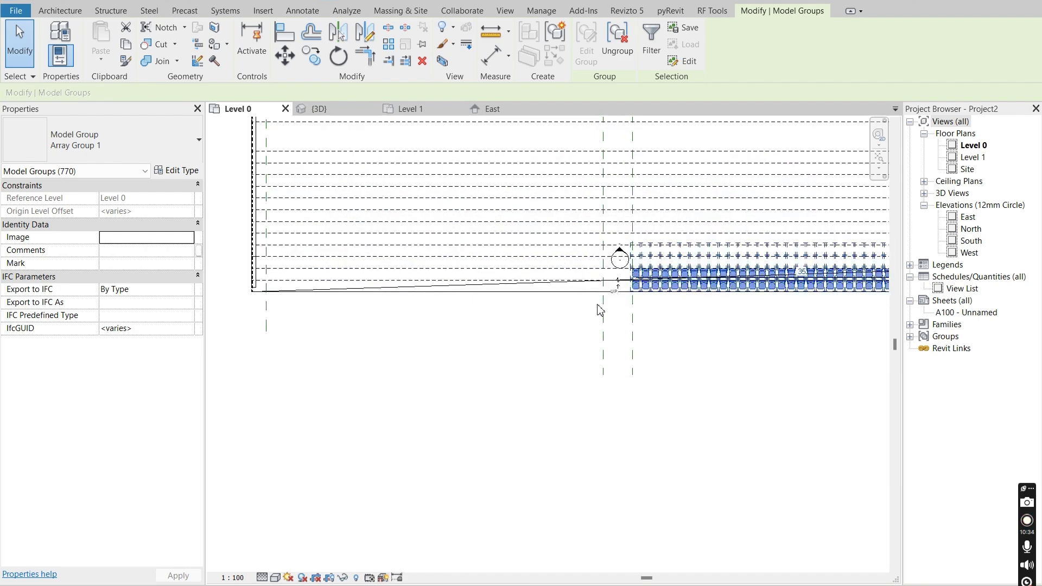
key("m")
key("m")
scroll(628, 290, "up", 4)
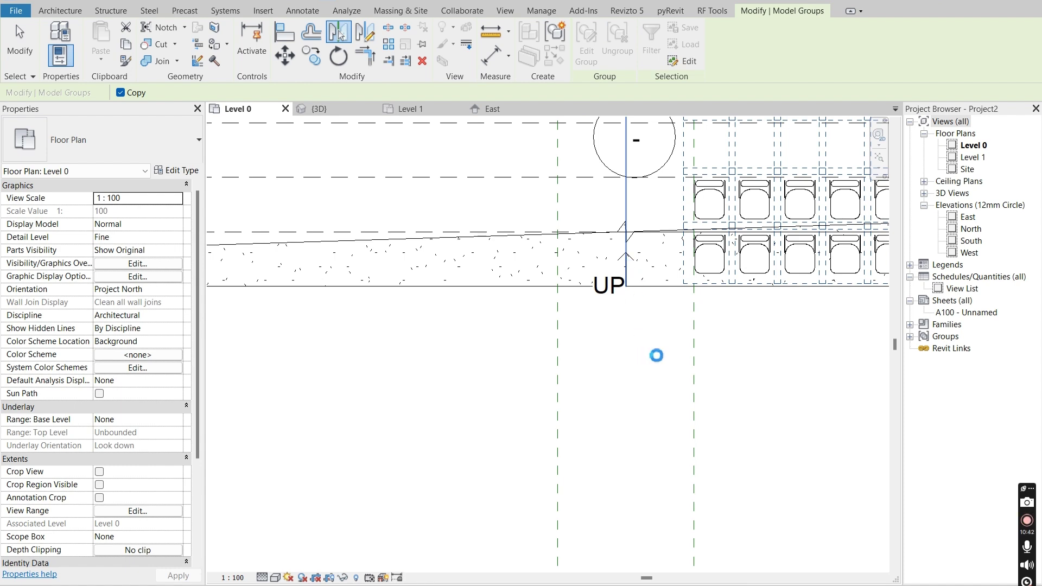
scroll(658, 355, "down", 4)
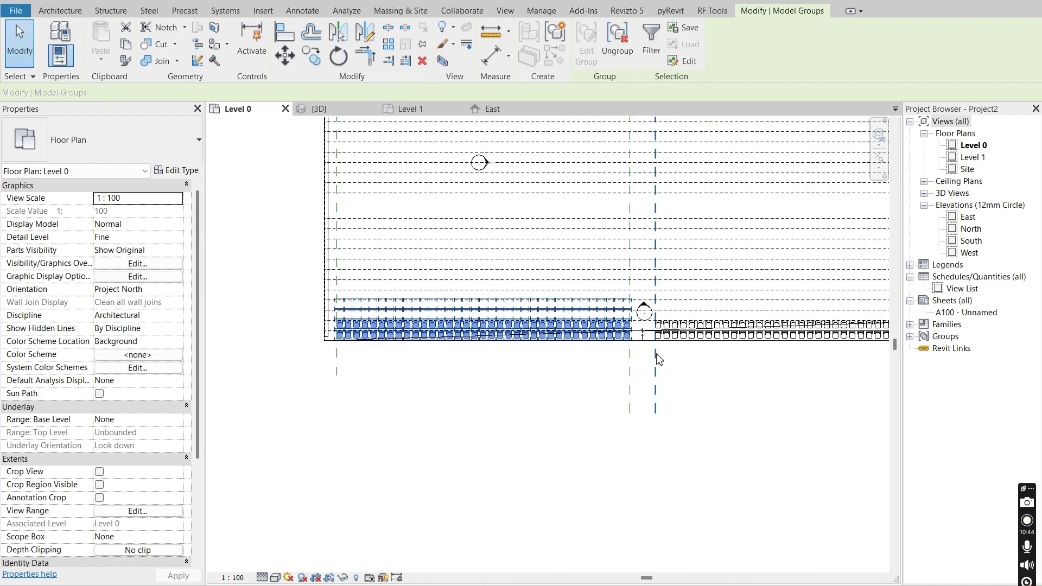
key("Escape")
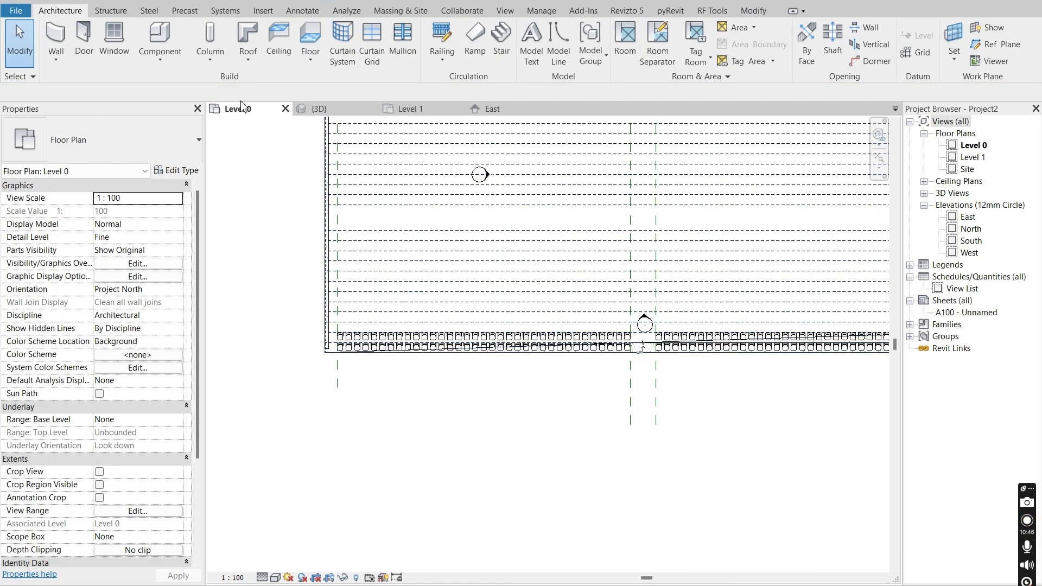
Examine both seating blocks and the central aisle of the grandstand in the 3D view.
left_click(319, 108)
middle_click_drag(386, 461, 242, 247, "shift")
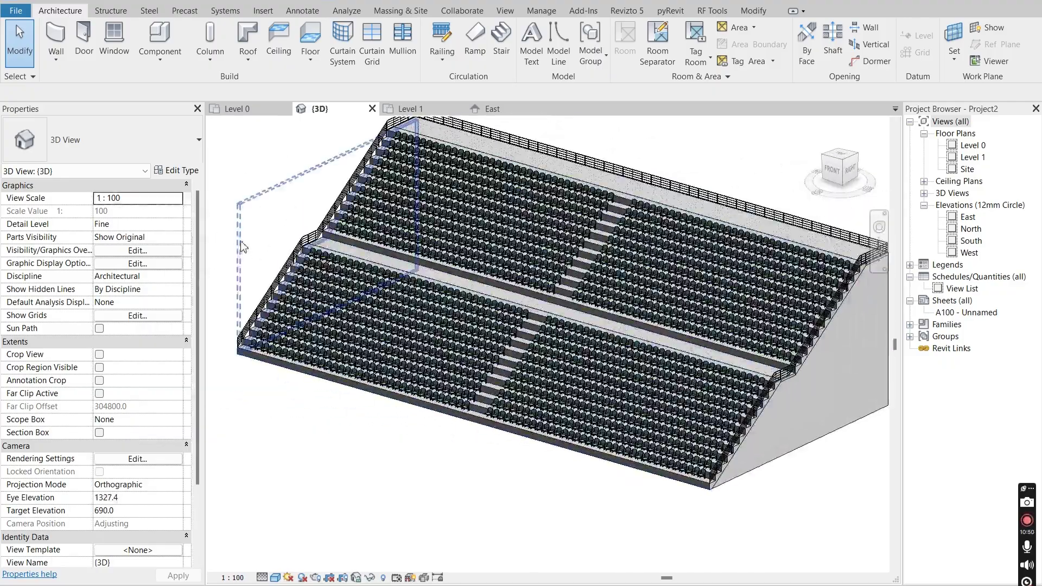
middle_click_drag(814, 440, 704, 508)
scroll(732, 486, "down", 1)
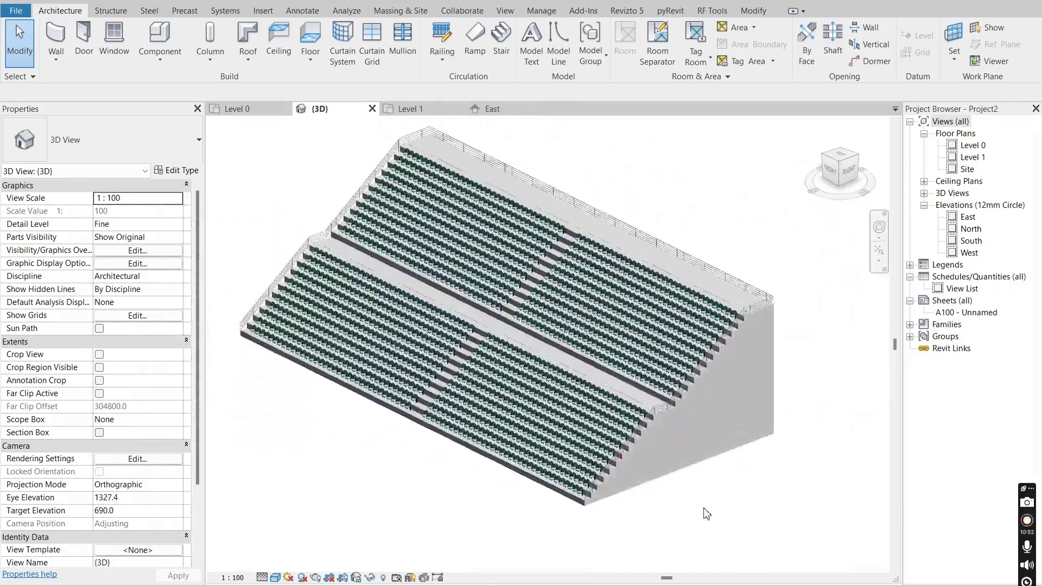
scroll(606, 204, "up", 1)
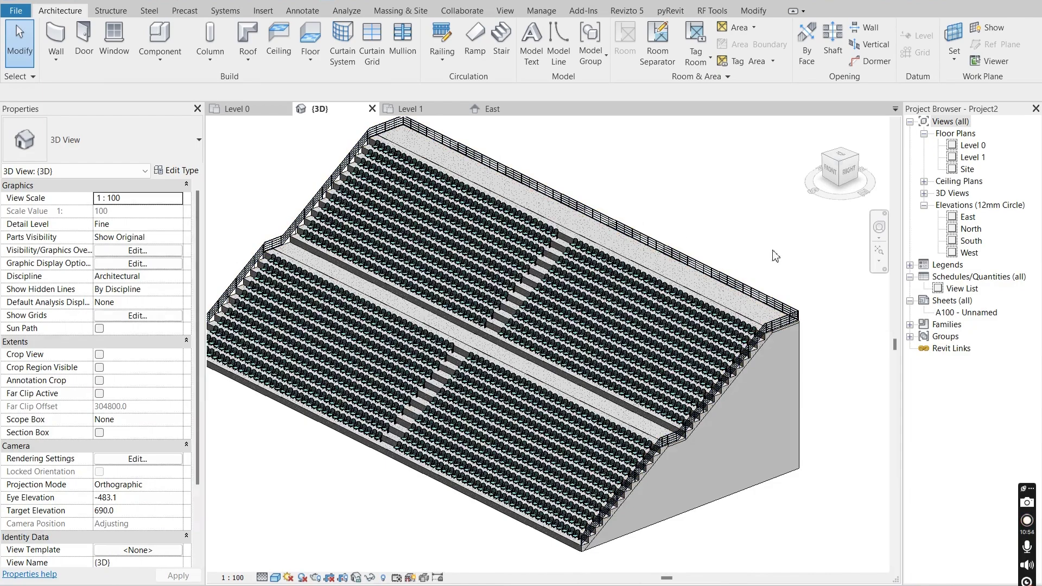
Open the East elevation of the grandstand.
scroll(809, 303, "up", 5)
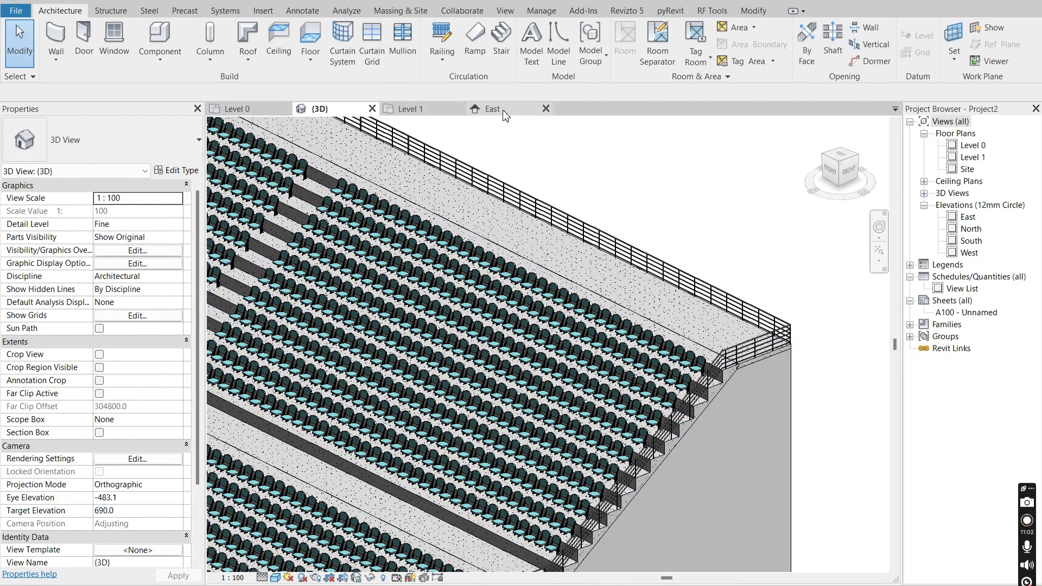
left_click(488, 109)
Try to move Level 1 up to the underside of the top landing, and undo the move.
left_click(533, 363)
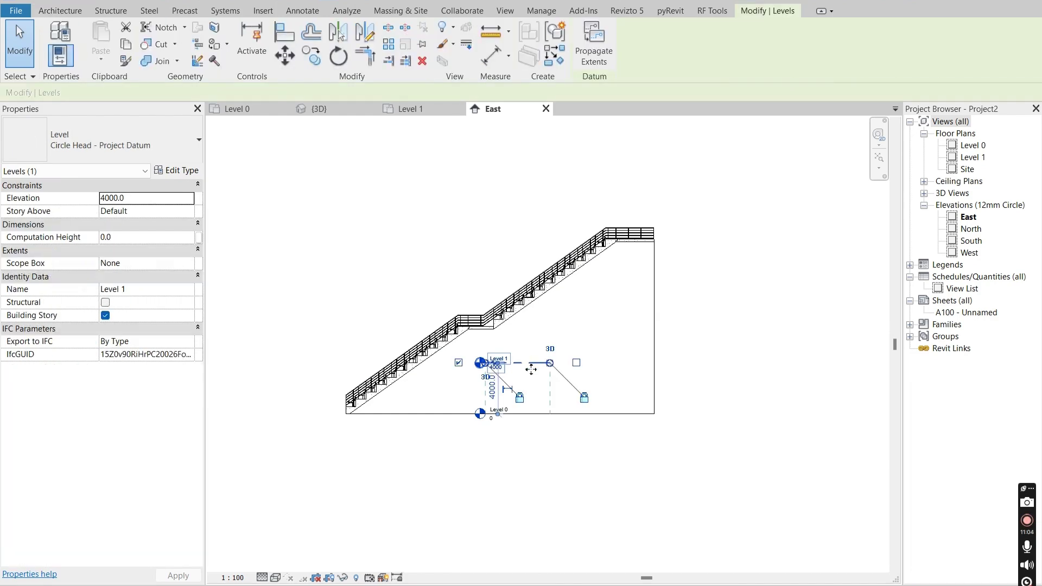
key("m")
key("v")
left_click(549, 363)
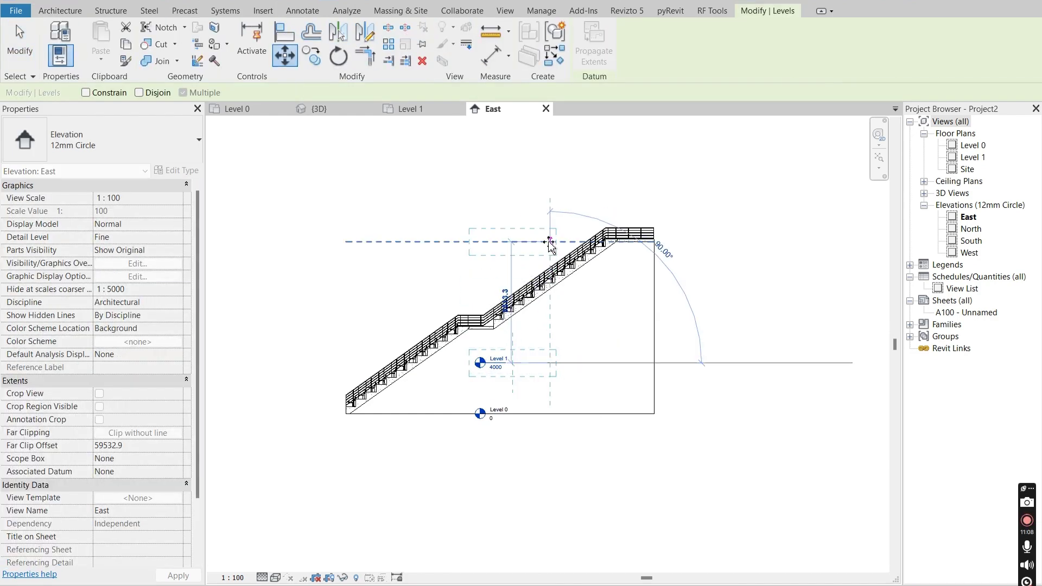
left_click(549, 242)
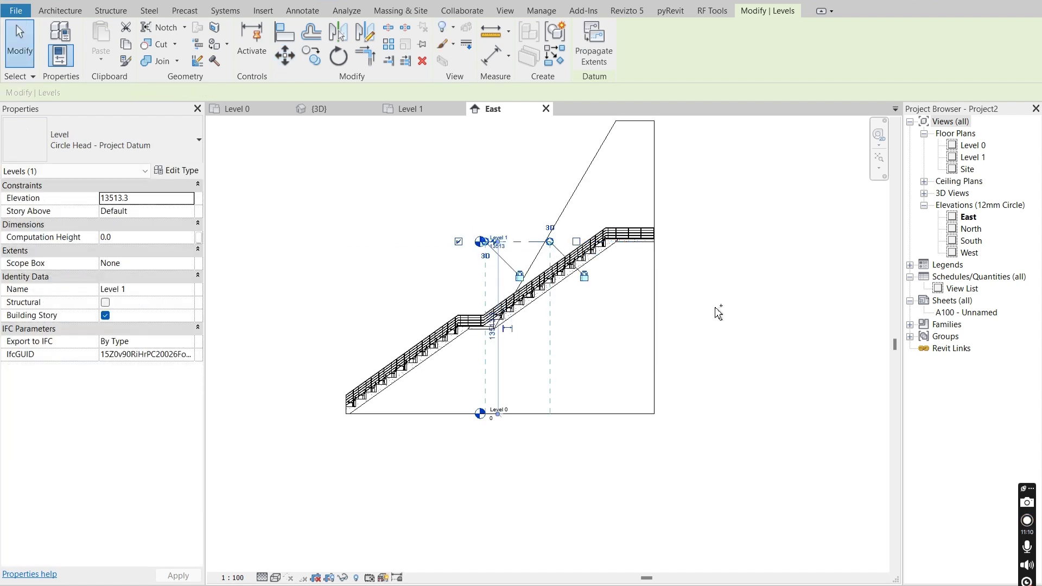
key("ctrl+z")
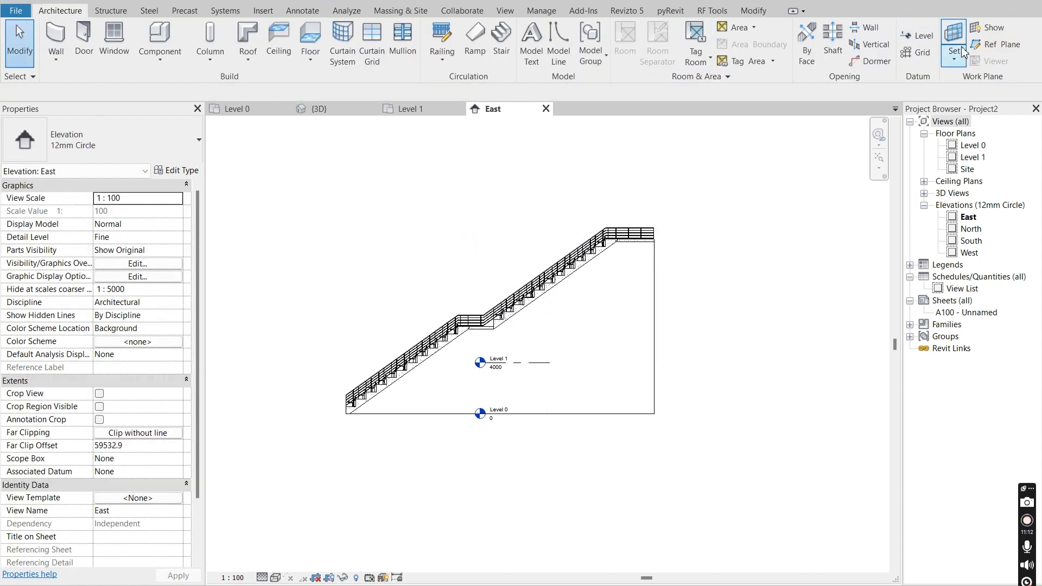
Draw a new level line across the grandstand at the underside of the top landing.
left_click(916, 36)
scroll(700, 217, "up", 5)
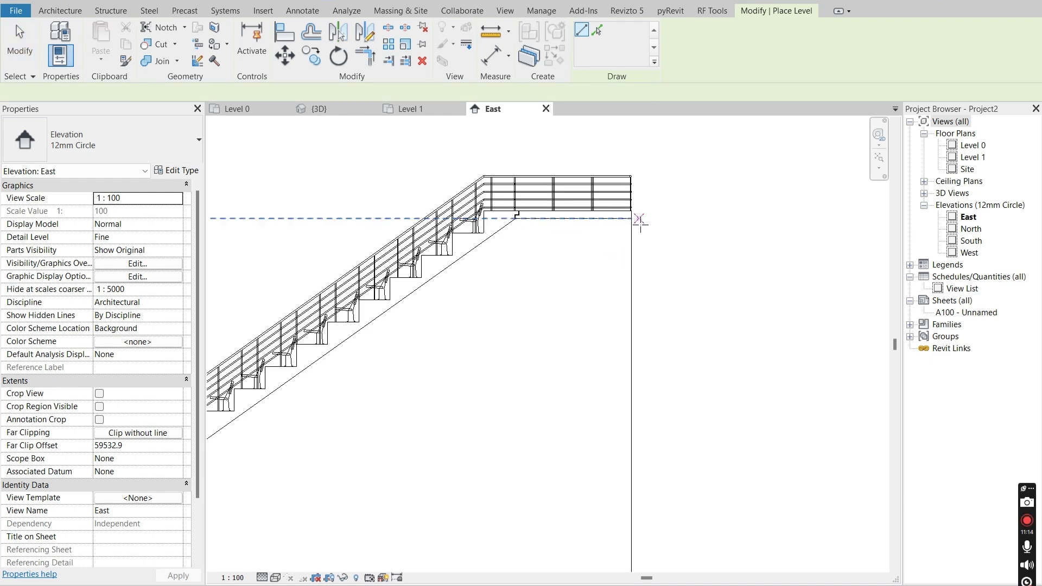
left_click(703, 203)
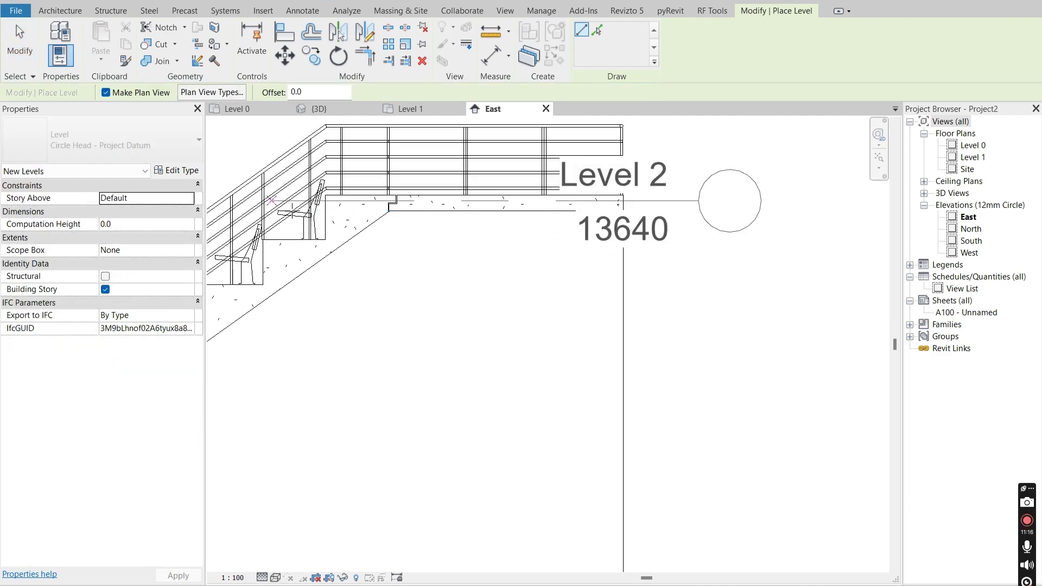
scroll(759, 234, "down", 6)
key("Escape")
left_click(476, 269)
middle_click_drag(745, 269, 475, 223)
left_click(714, 223)
scroll(631, 224, "up", 5)
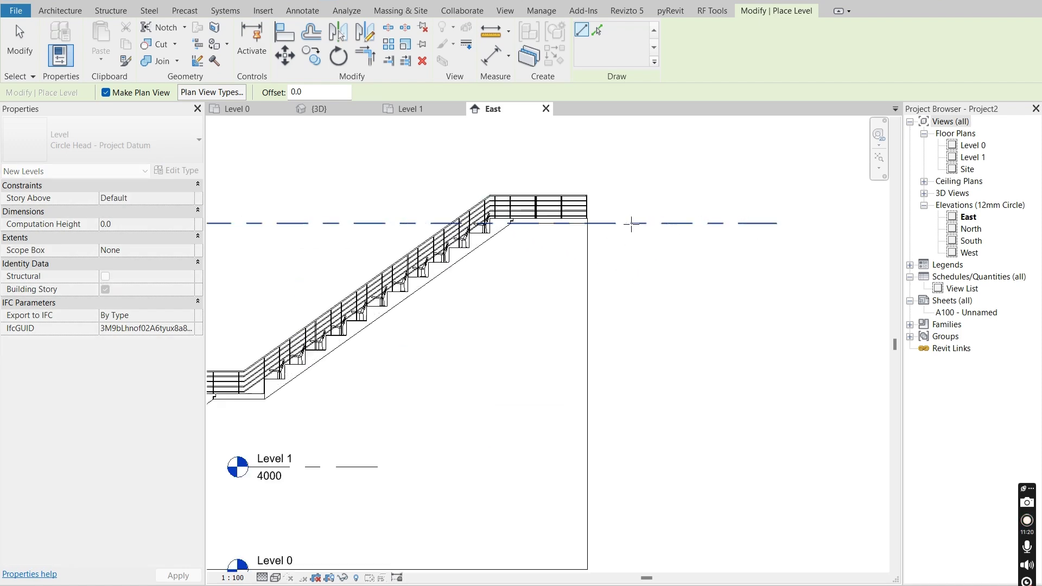
Move the new level up about 201 mm onto the top surface of the upper landing.
key("Escape")
left_click(613, 222)
scroll(558, 209, "up", 4)
left_click(286, 56)
left_click(505, 237)
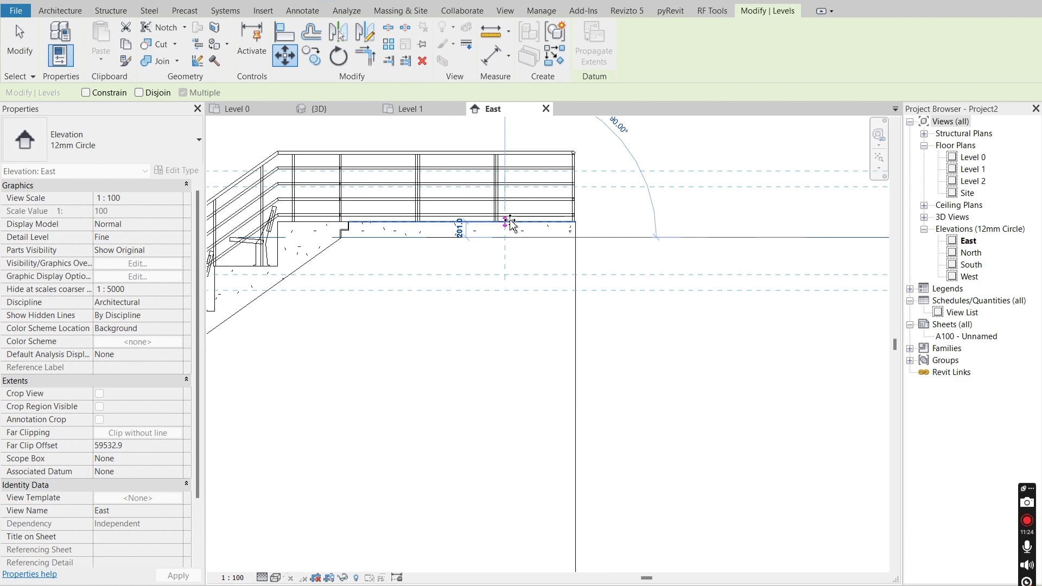
left_click(510, 224)
key("Escape")
scroll(515, 226, "down", 5)
scroll(302, 255, "up", 2)
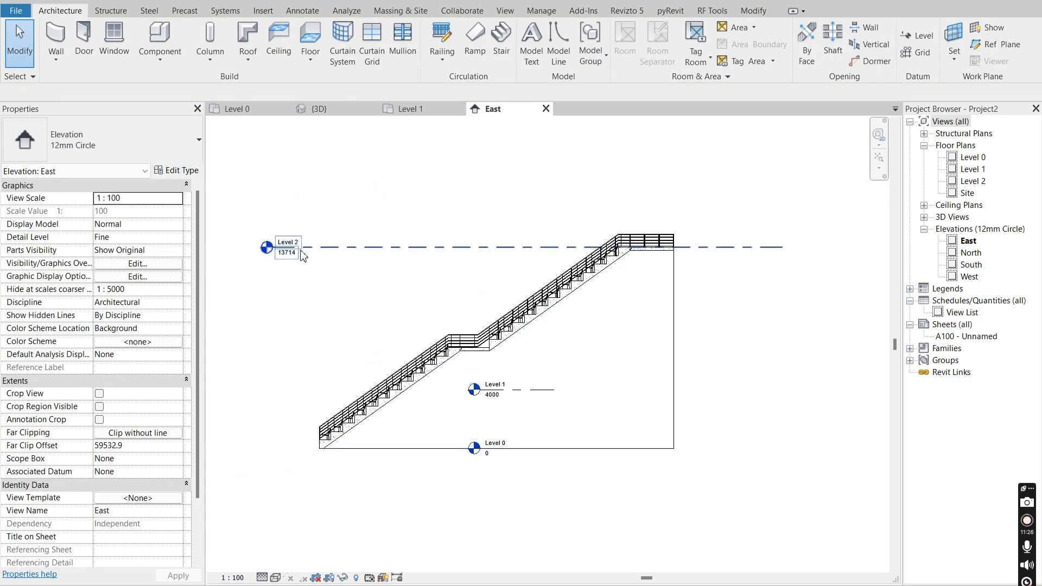
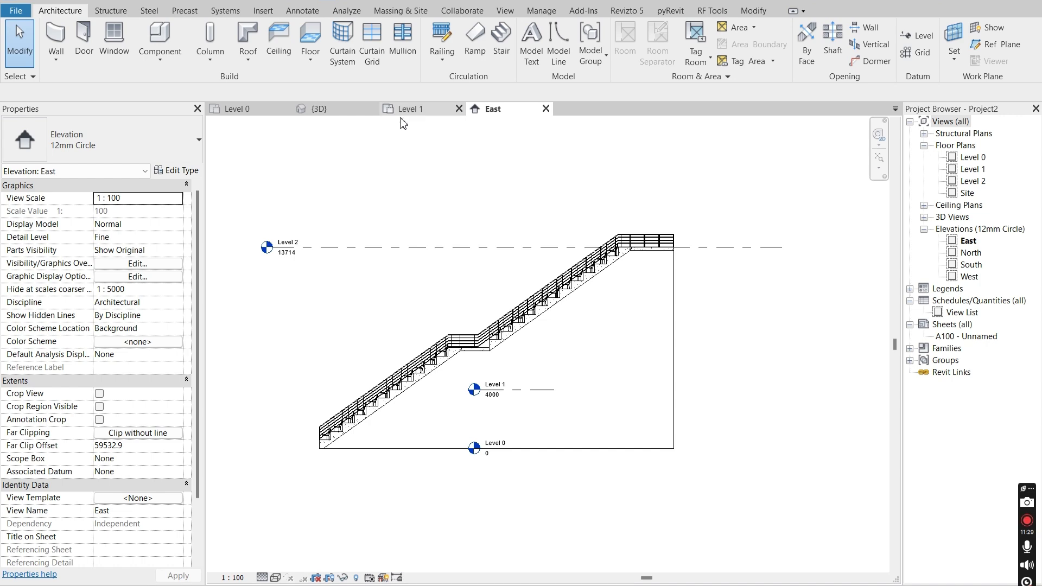
Open the Level 2 floor plan at the top landing's rear corner.
left_click(271, 247)
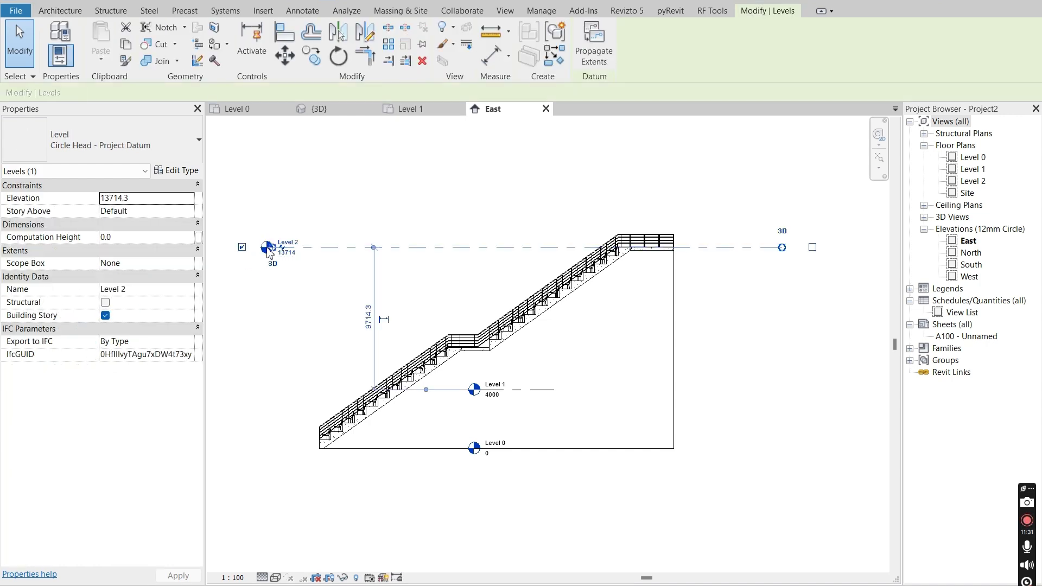
key("Escape")
double_click(983, 184)
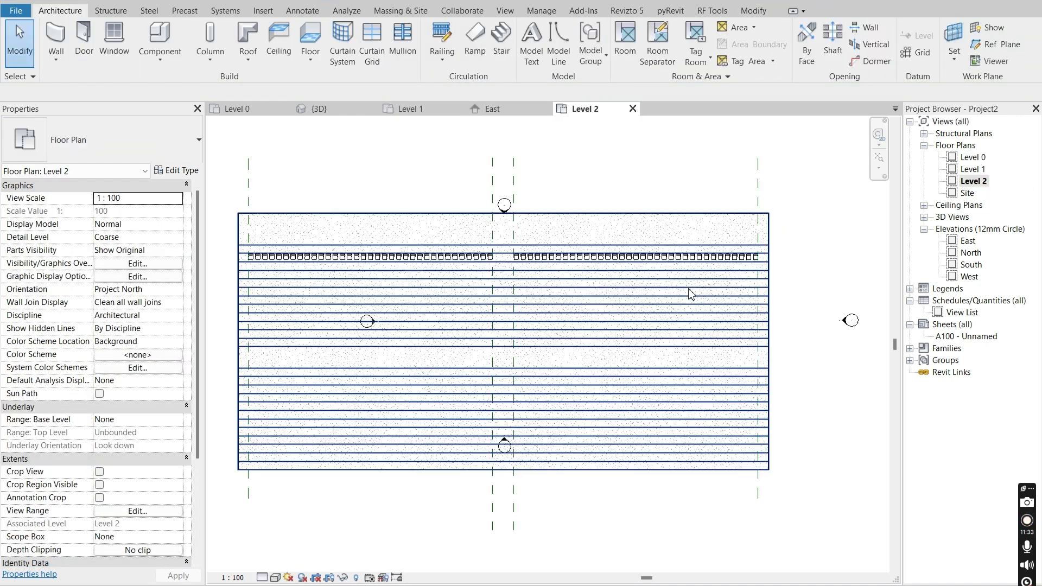
scroll(770, 204, "up", 2)
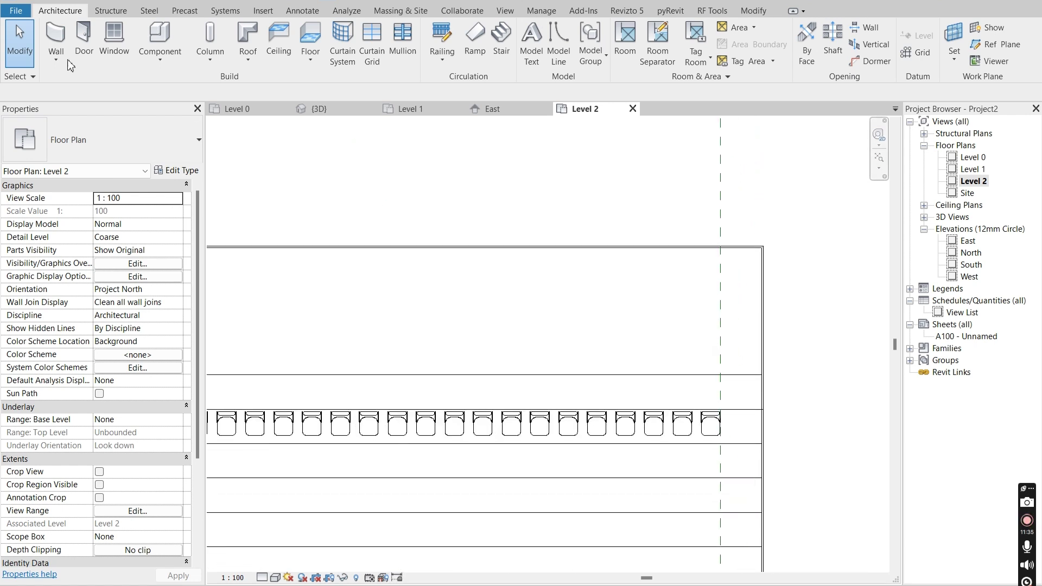
Place a vertical UC305x305x97 structural column with an unconnected height of 7000 mm in the top landing's rear corner.
left_click(111, 11)
left_click(113, 39)
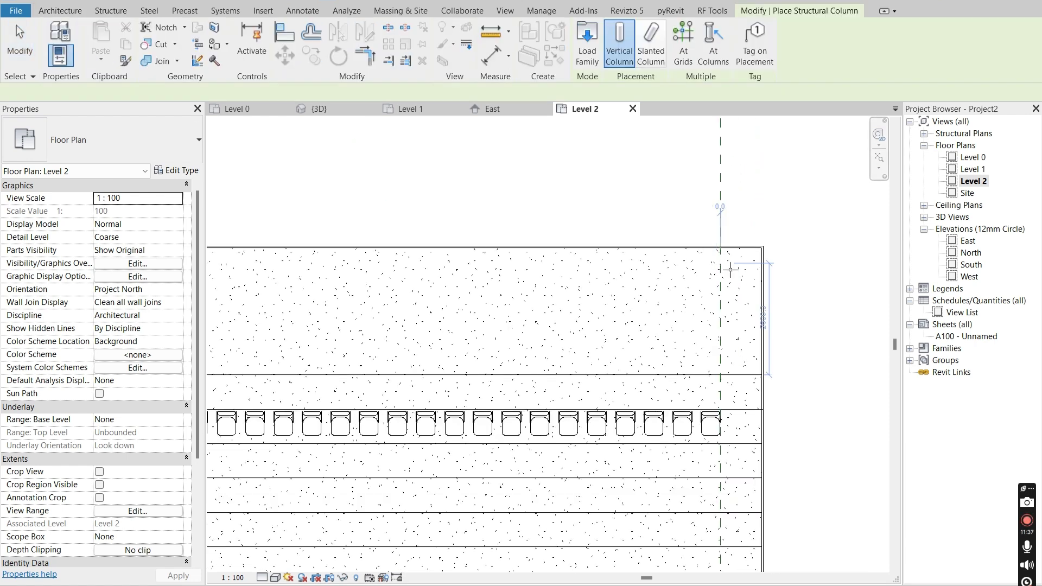
scroll(730, 263, "up", 3)
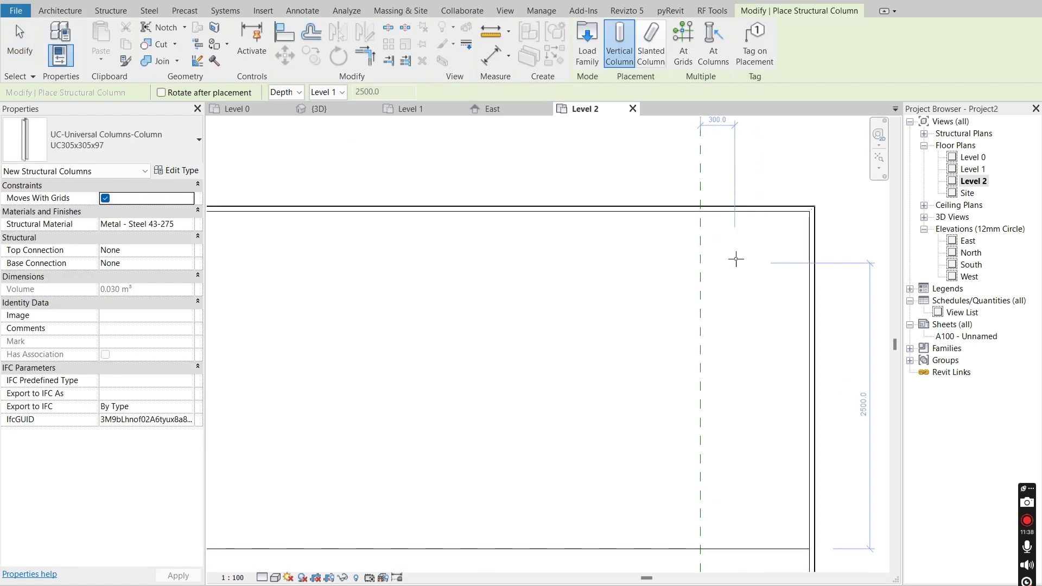
left_click(285, 93)
left_click(284, 113)
left_click(328, 94)
left_click(330, 93)
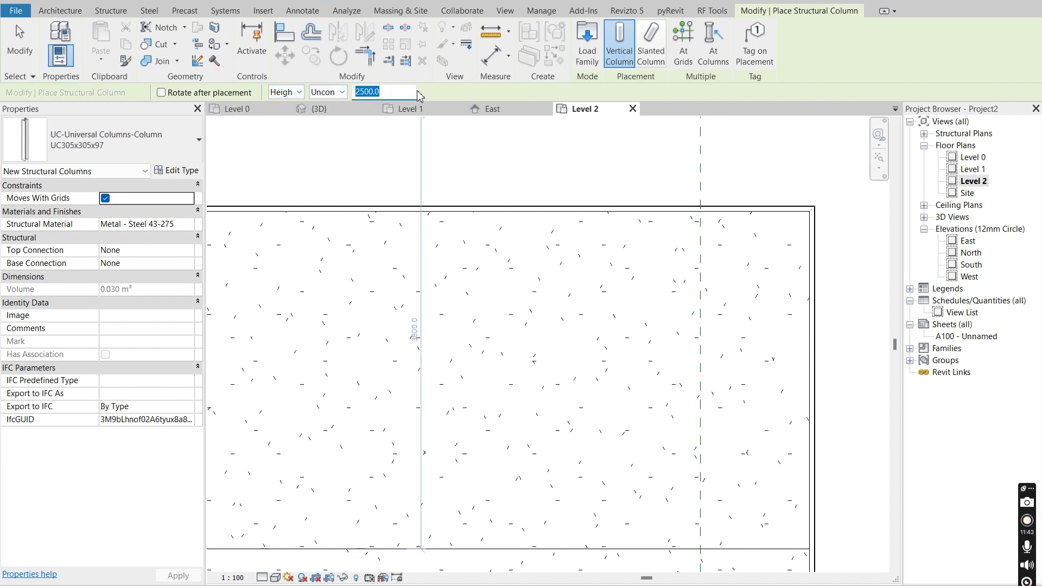
type("70")
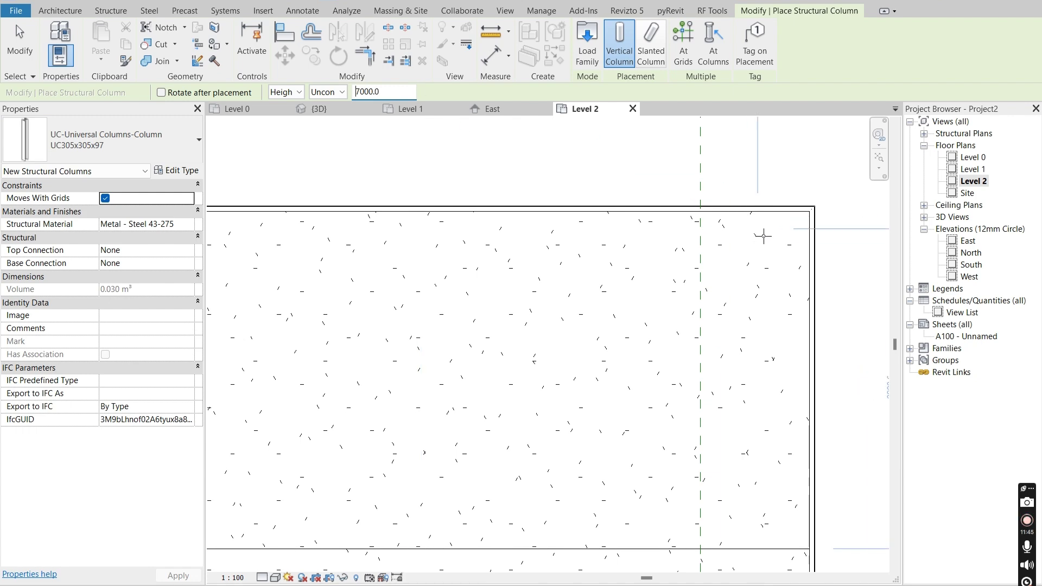
left_click(762, 235)
key("Escape")
key("Escape")
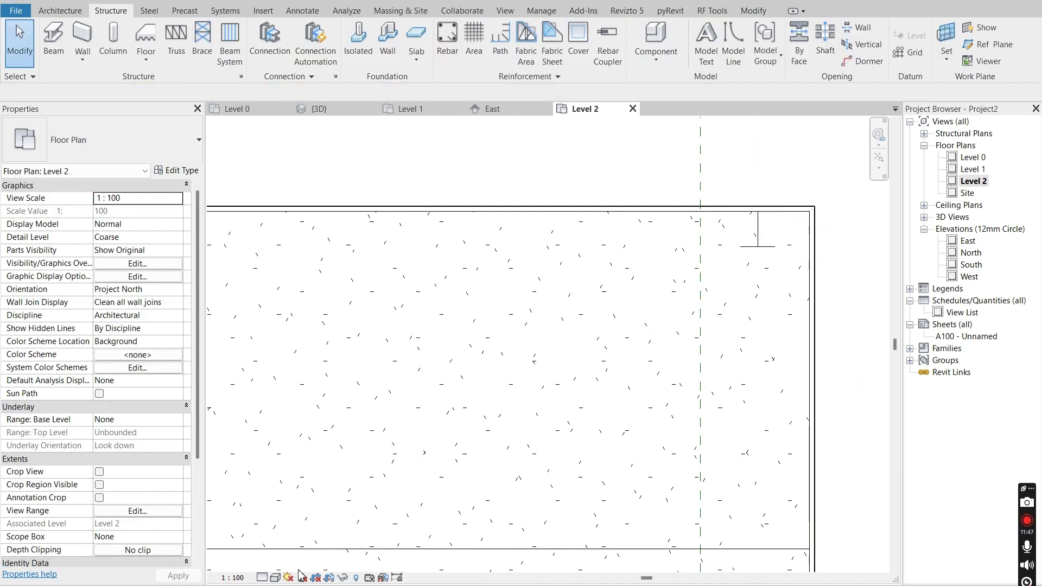
Set the Level 2 plan's detail level to Fine.
left_click(253, 578)
left_click(261, 578)
left_click(280, 560)
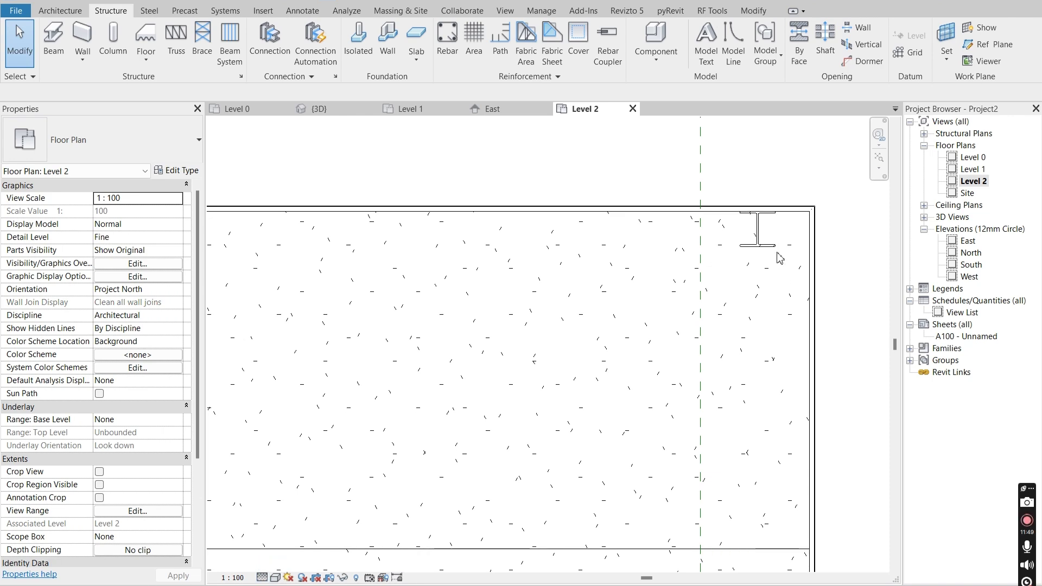
Shift the column a short distance inward from the landing's rear edge.
left_click(774, 247)
scroll(772, 248, "up", 3)
left_click_drag(739, 235, 731, 277)
scroll(664, 271, "down", 3)
key("Escape")
scroll(690, 255, "up", 2)
Move the column sideways so its web is centred on the reference plane at the end of the chair rows.
left_click(693, 255)
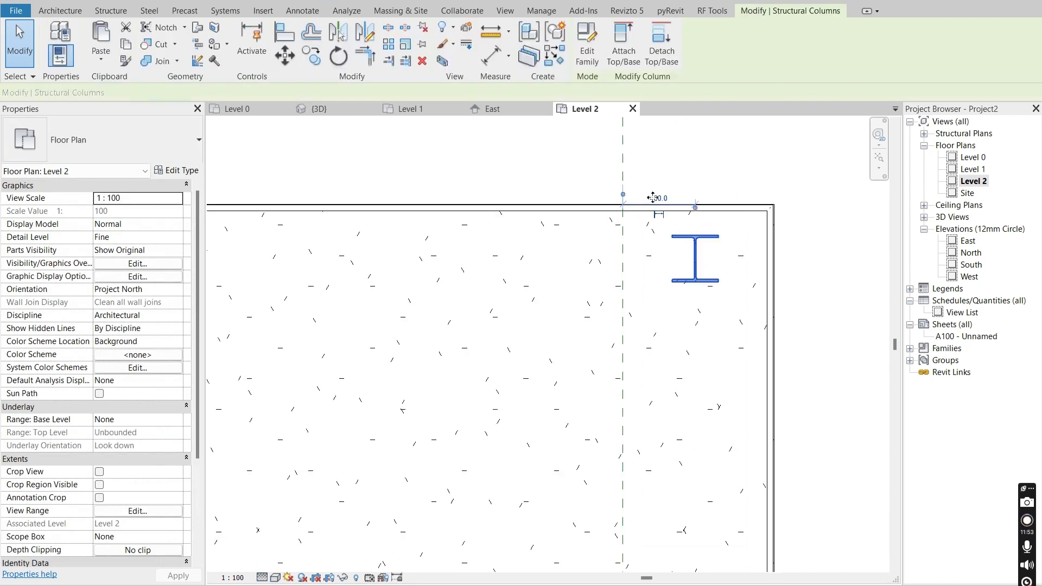
left_click(285, 55)
scroll(728, 279, "up", 4)
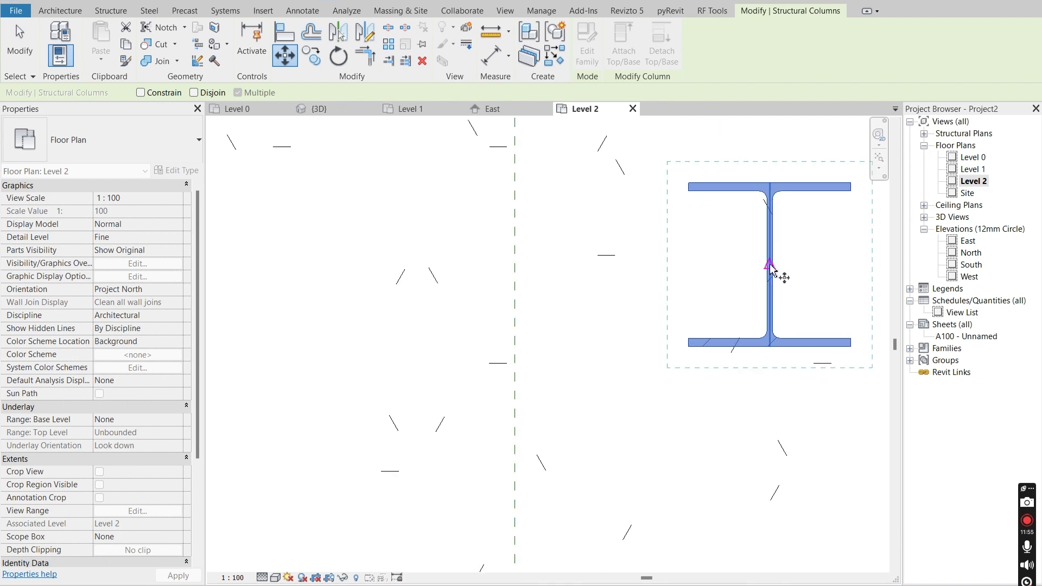
left_click(516, 264)
scroll(547, 264, "down", 4)
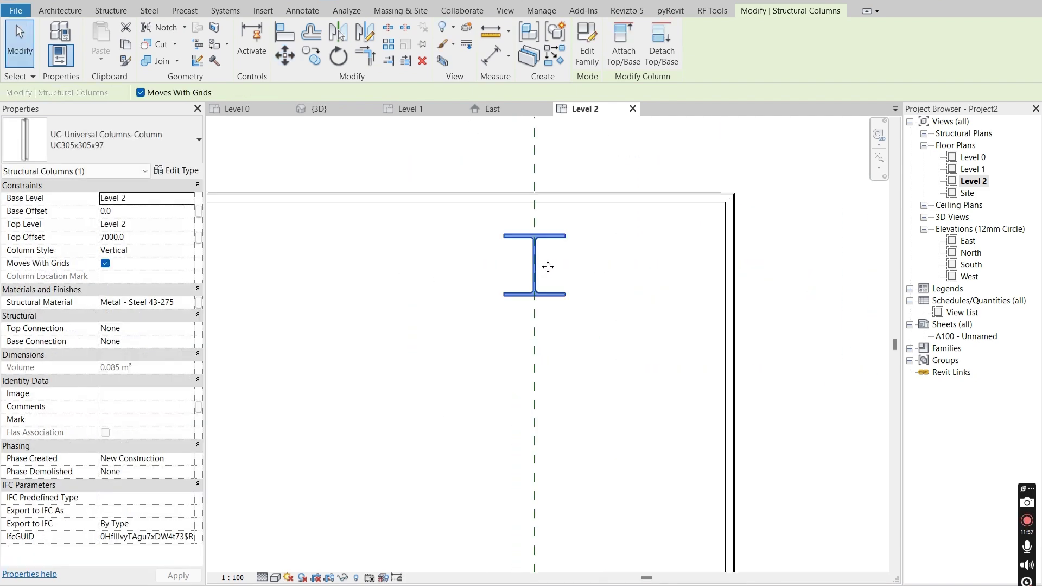
key("Escape")
key("d")
key("i")
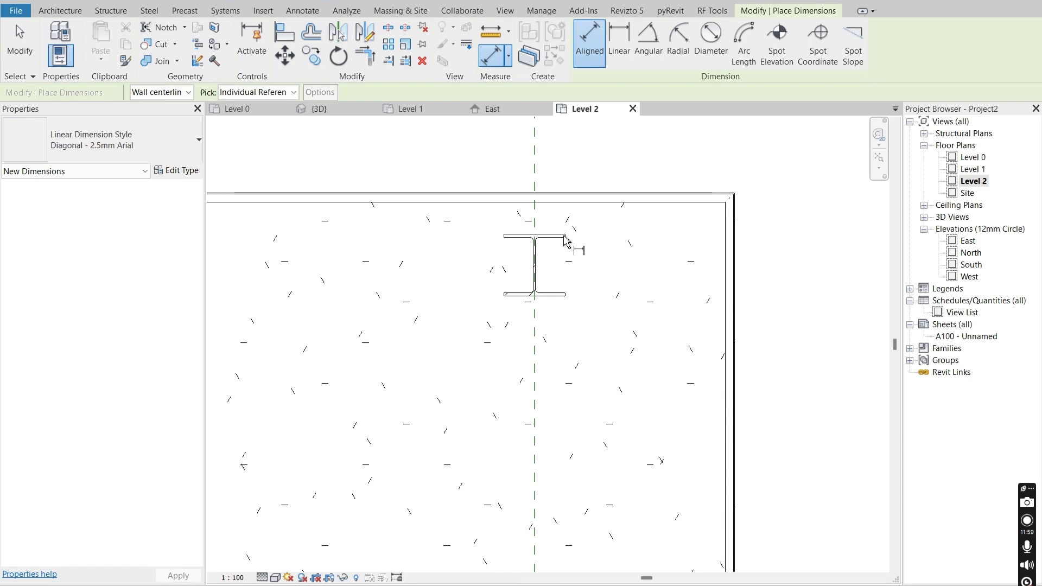
key("Escape")
key("Escape")
scroll(700, 227, "down", 2)
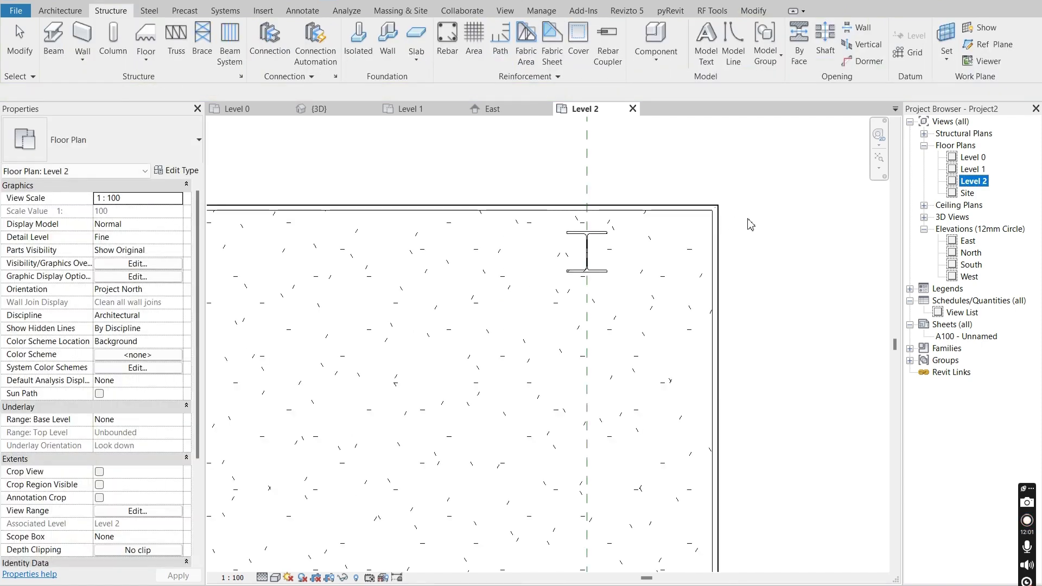
Add an aligned dimension between the column's outer flange and the landing's inner rear edge line.
scroll(606, 235, "up", 2)
key("d")
key("i")
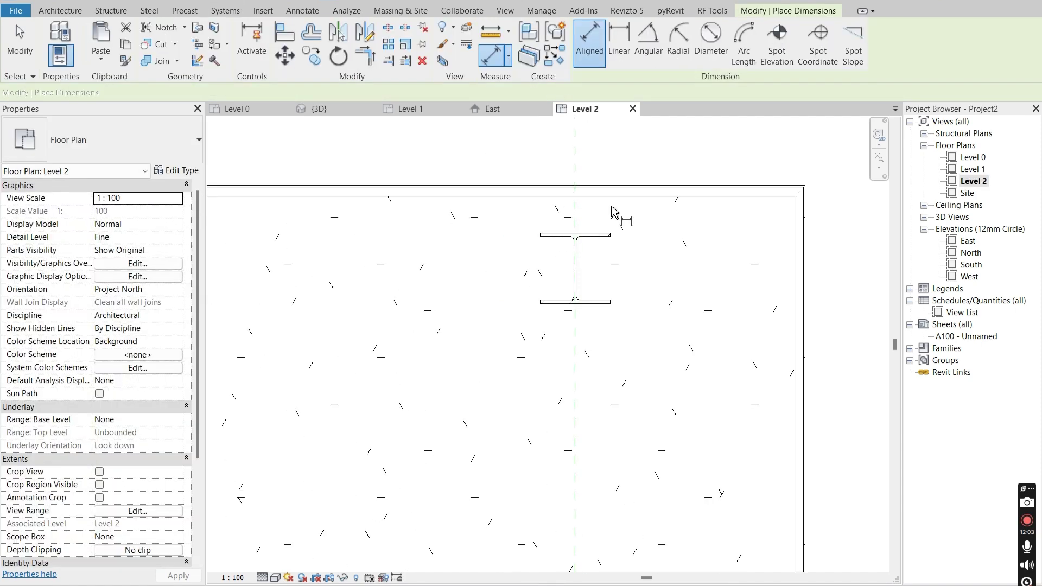
left_click(599, 234)
left_click(610, 197)
middle_click_drag(613, 210, 396, 224)
scroll(396, 224, "down", 2)
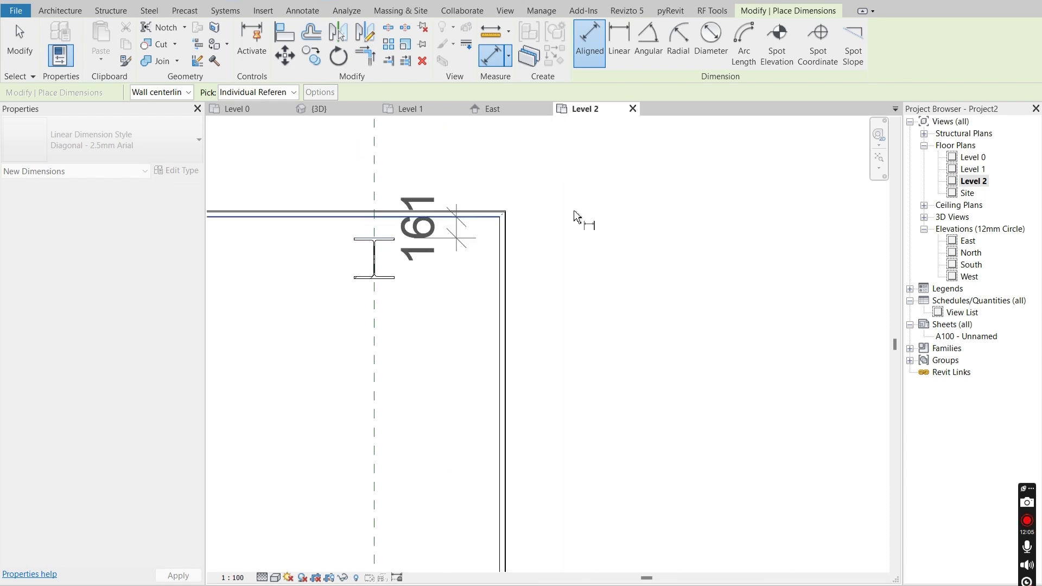
left_click(702, 222)
key("Escape")
key("Escape")
Try to adjust the column's distance from the rear edge through the dimension, and delete the dimension.
left_click(390, 242)
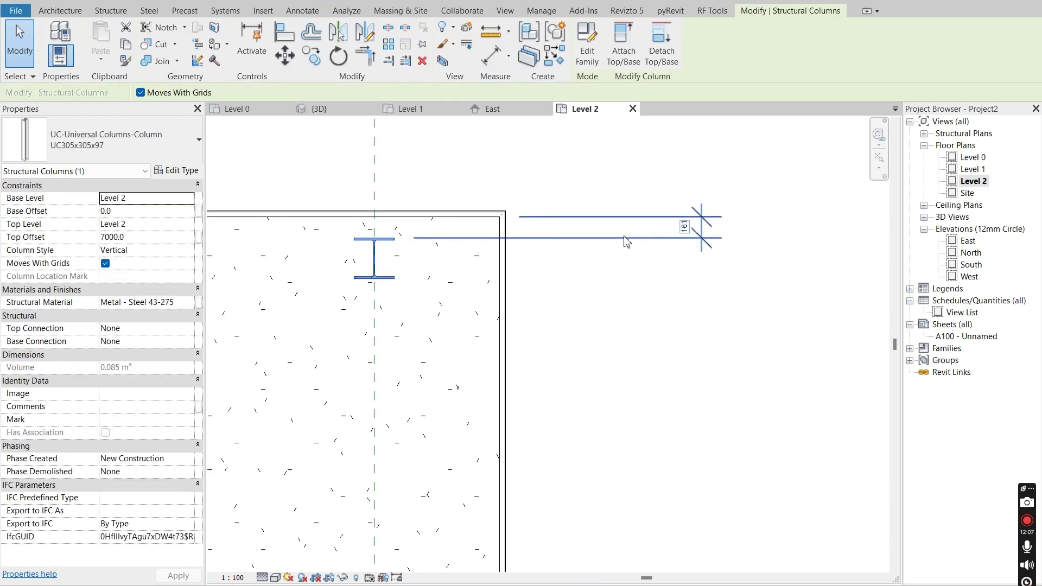
left_click(683, 233)
left_click(392, 240)
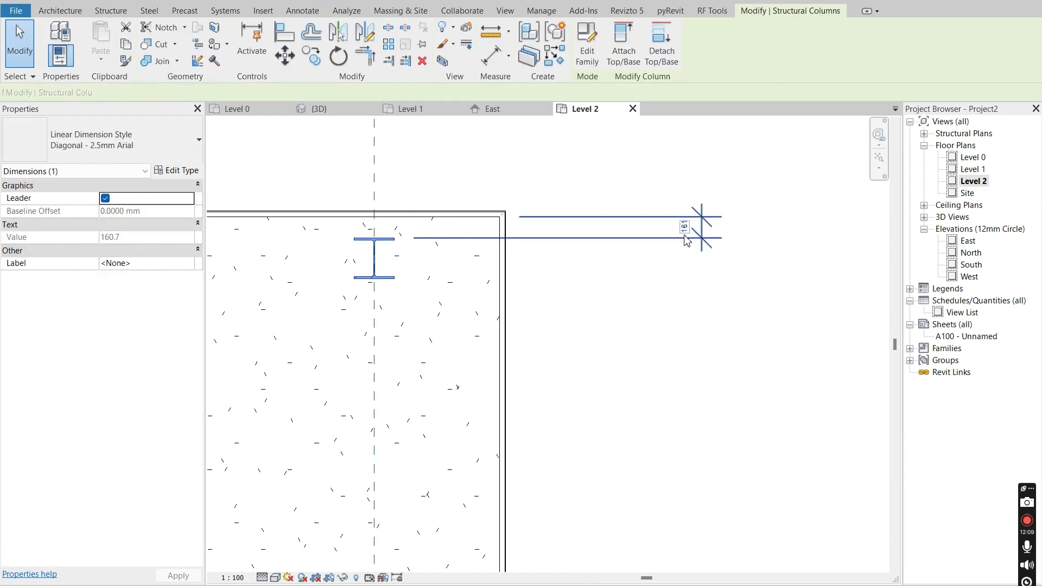
key("ctrl+y")
key("ctrl+z")
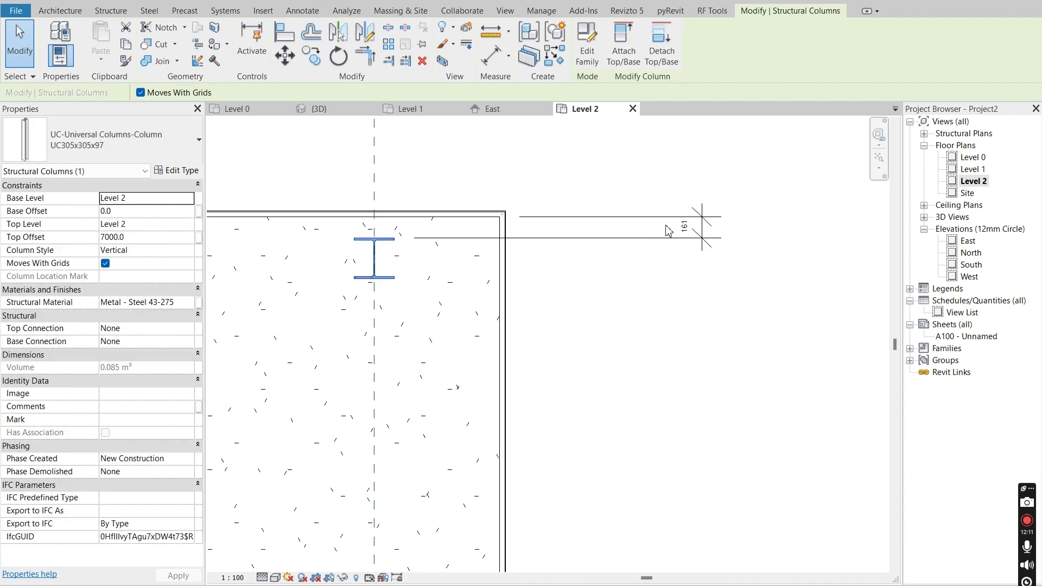
key("ctrl+y")
key("Escape")
left_click(379, 244)
scroll(377, 243, "up", 3)
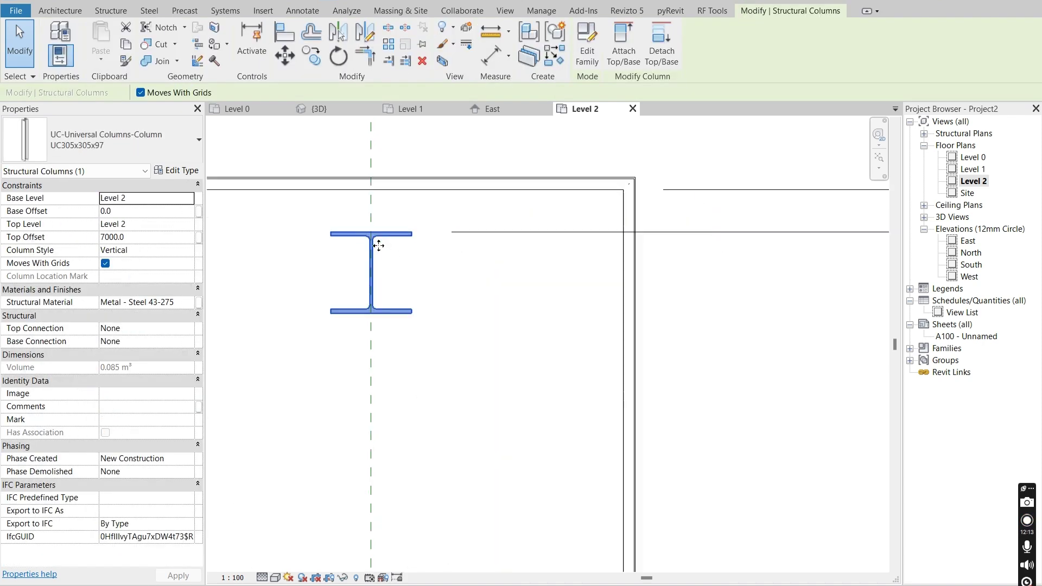
scroll(376, 242, "down", 2)
left_click(570, 235)
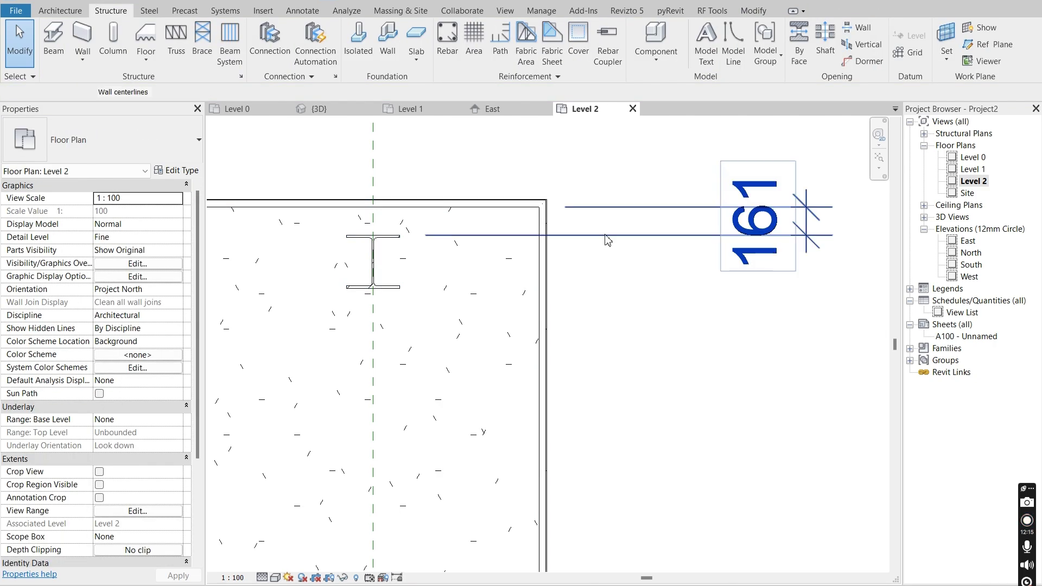
key("Delete")
Move the column flush against the landing's inner rear edge line, and offset it 200 mm inward.
left_click(374, 247)
scroll(358, 239, "up", 2)
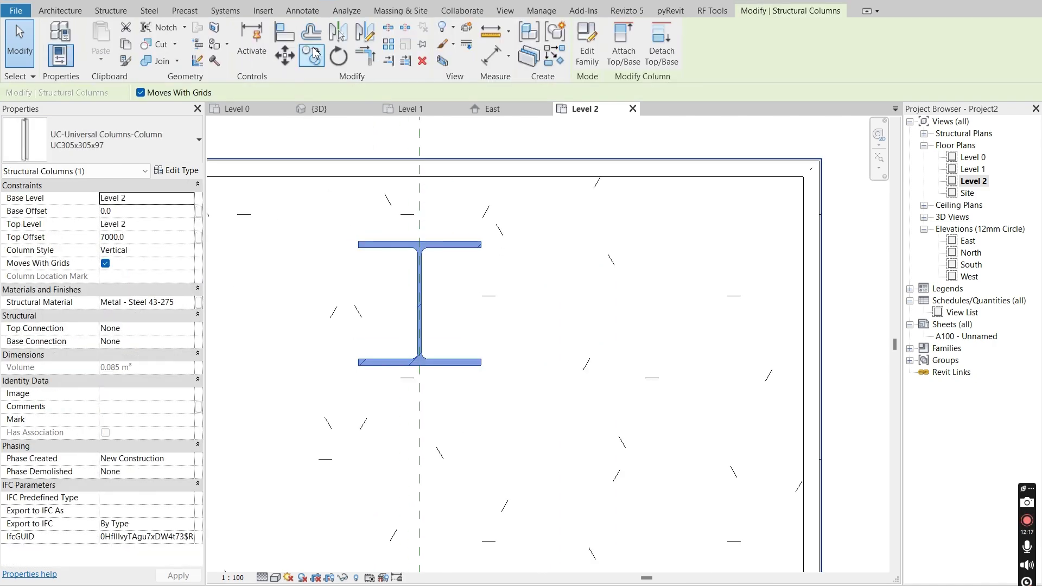
left_click_drag(449, 244, 448, 179)
left_click(285, 55)
left_click(444, 176)
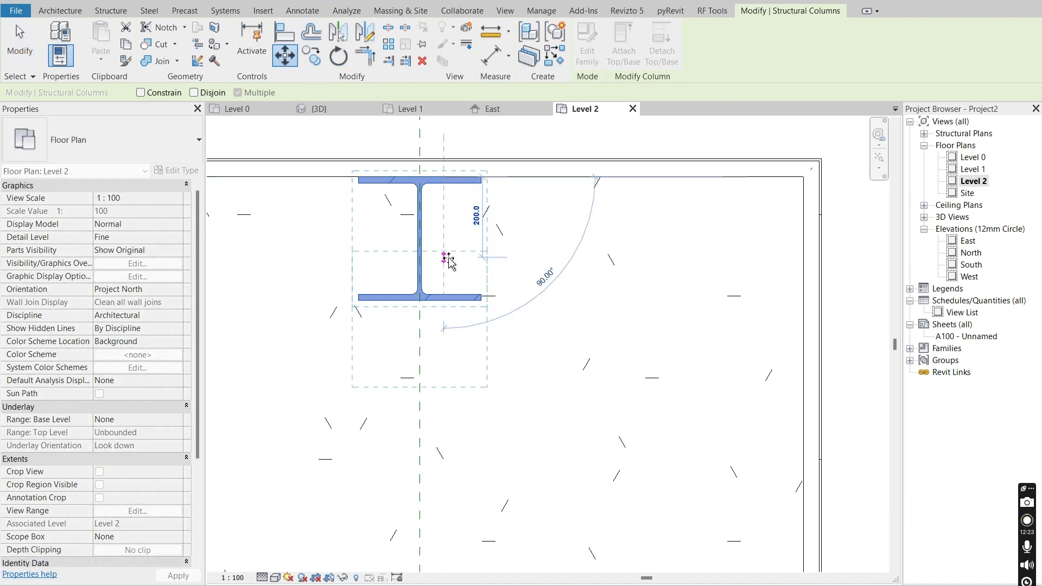
left_click(449, 260)
scroll(495, 296, "down", 5)
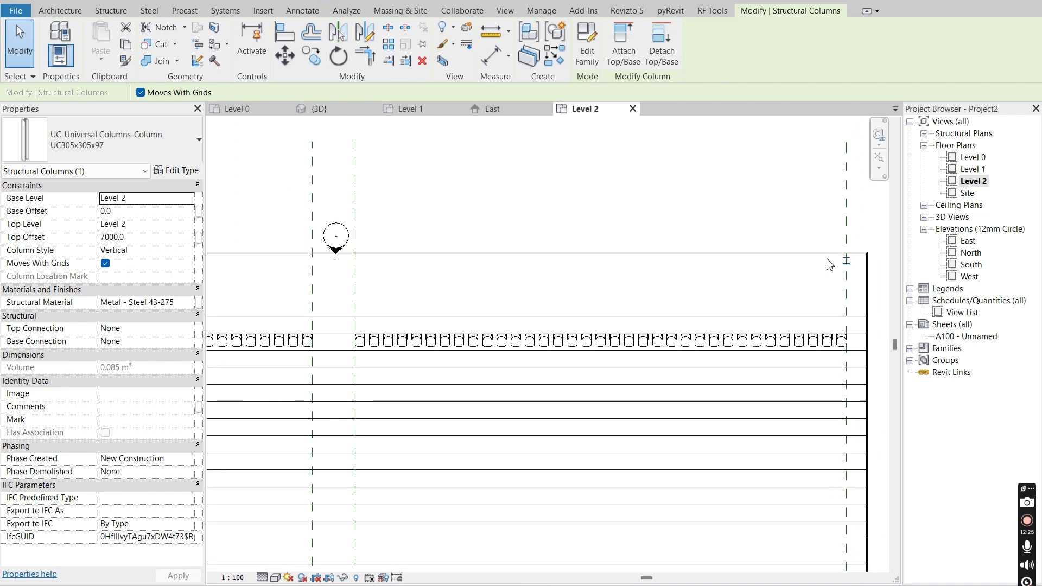
Array the steel column along the landing's rear edge between the two outermost reference planes, with 50 members.
key("a")
key("r")
scroll(846, 283, "up", 4)
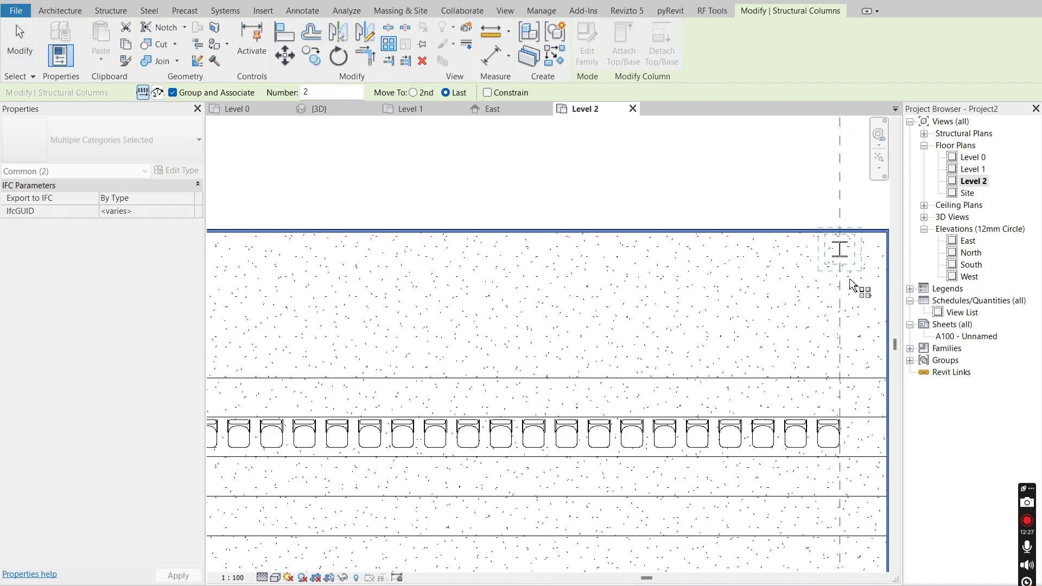
scroll(488, 309, "down", 3)
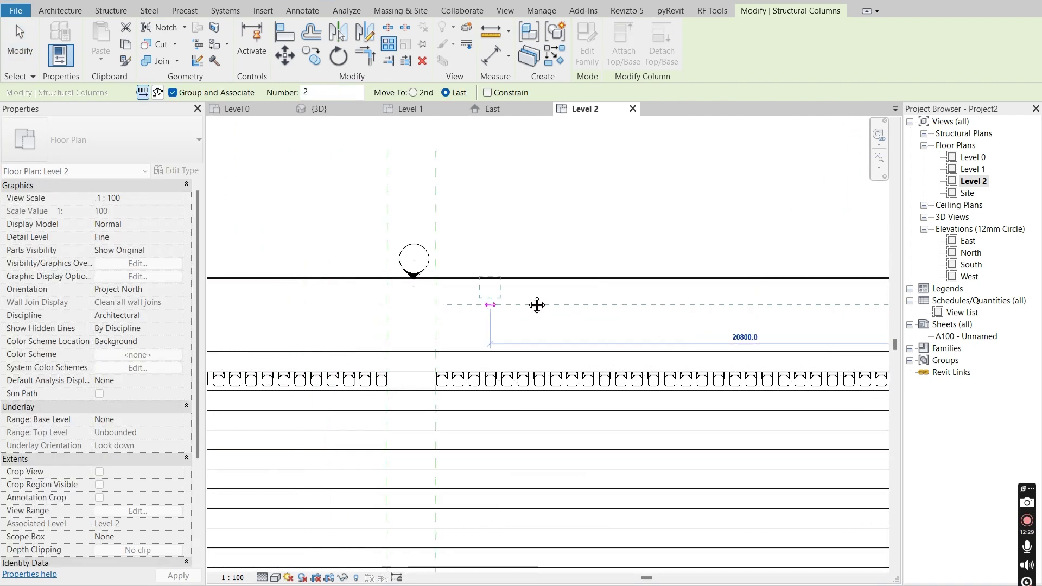
middle_click_drag(438, 308, 643, 308)
scroll(643, 306, "down", 2)
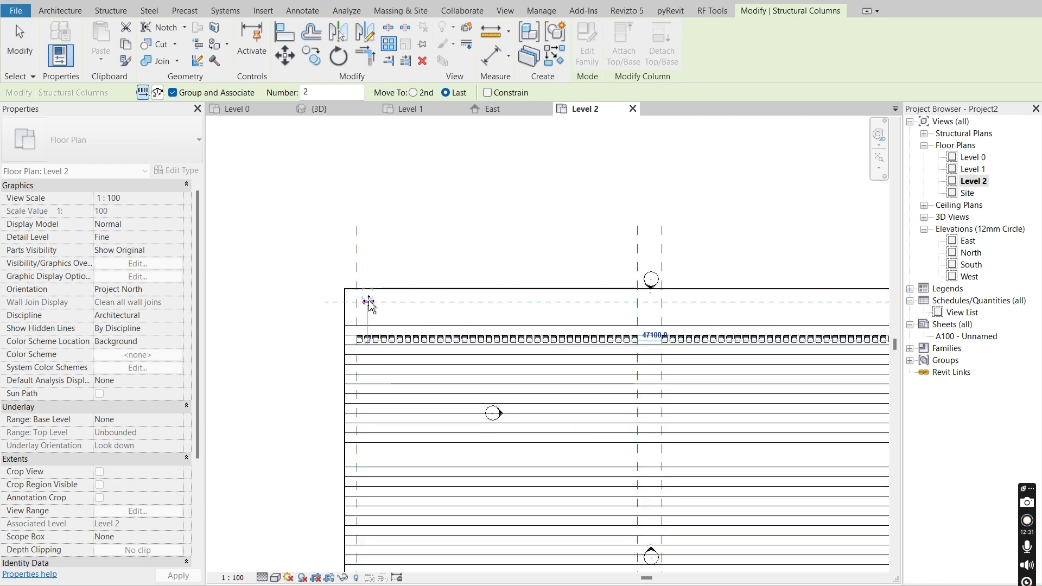
scroll(344, 302, "up", 2)
left_click(374, 308)
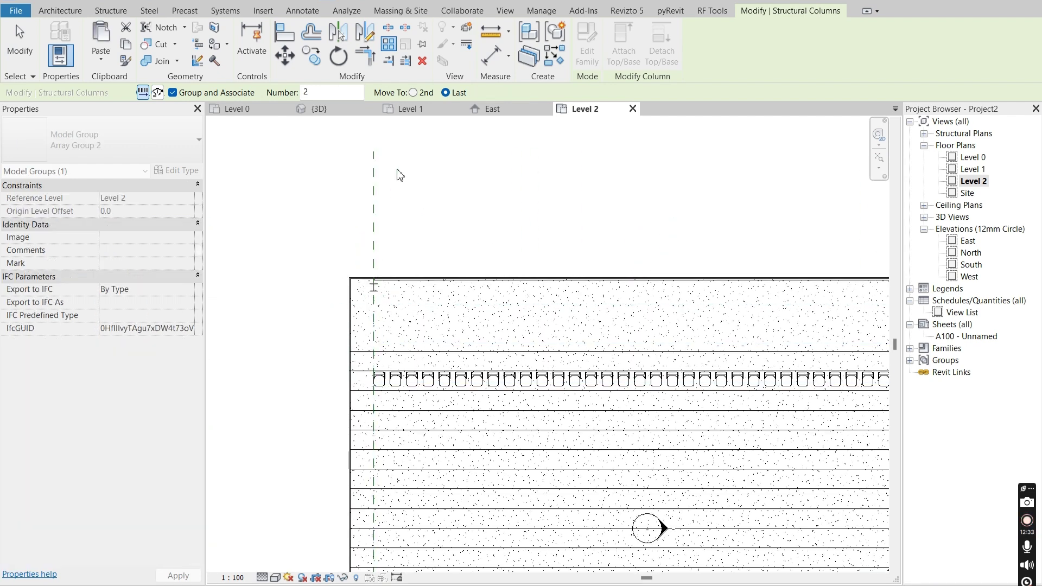
scroll(360, 223, "down", 2)
middle_click_drag(582, 291, 390, 293)
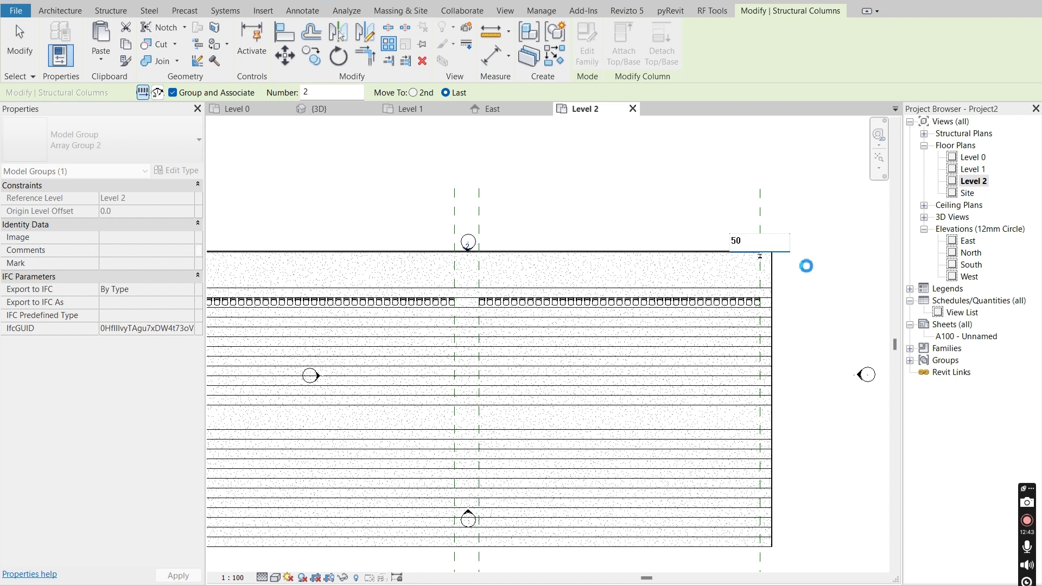
scroll(752, 269, "up", 5)
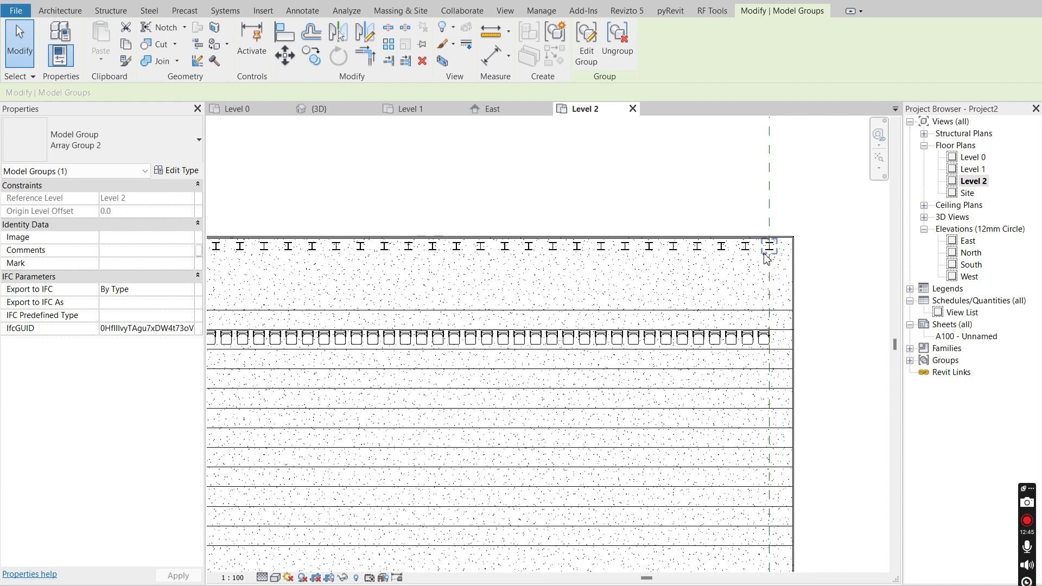
scroll(769, 253, "down", 7)
scroll(439, 249, "up", 1)
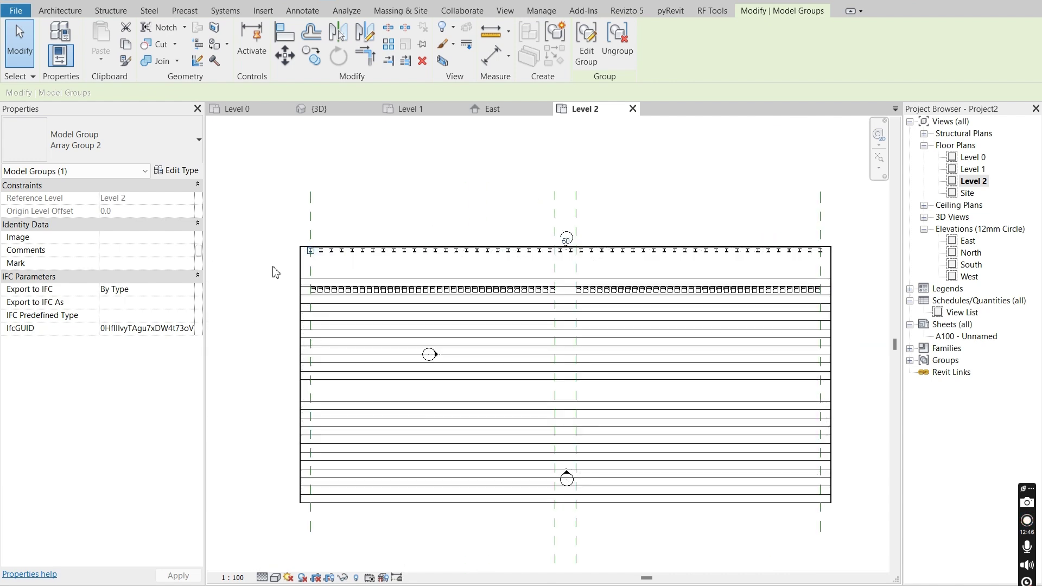
Change the number of members in the column array to 30.
left_click(568, 241)
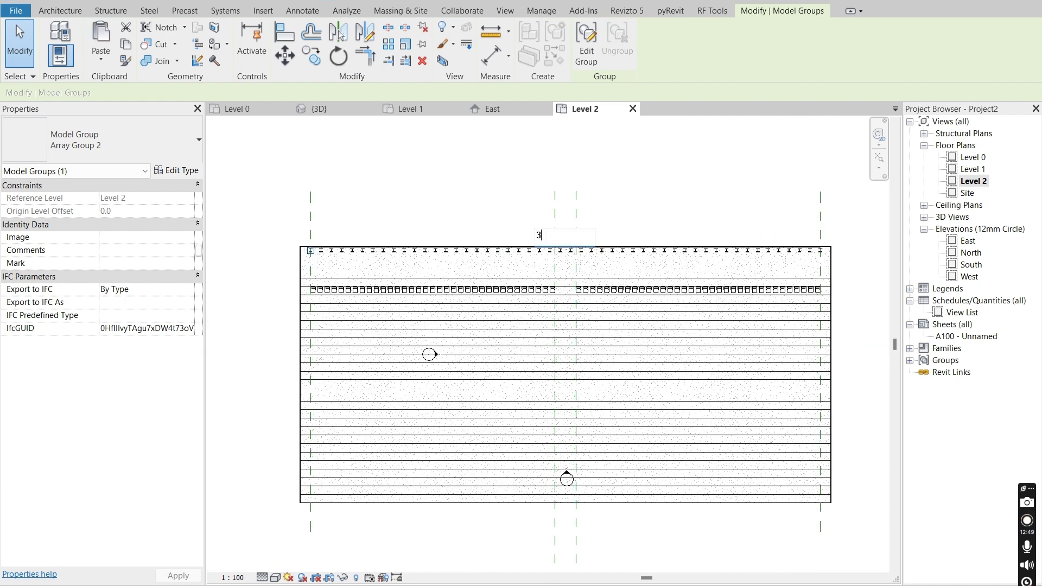
key("Return")
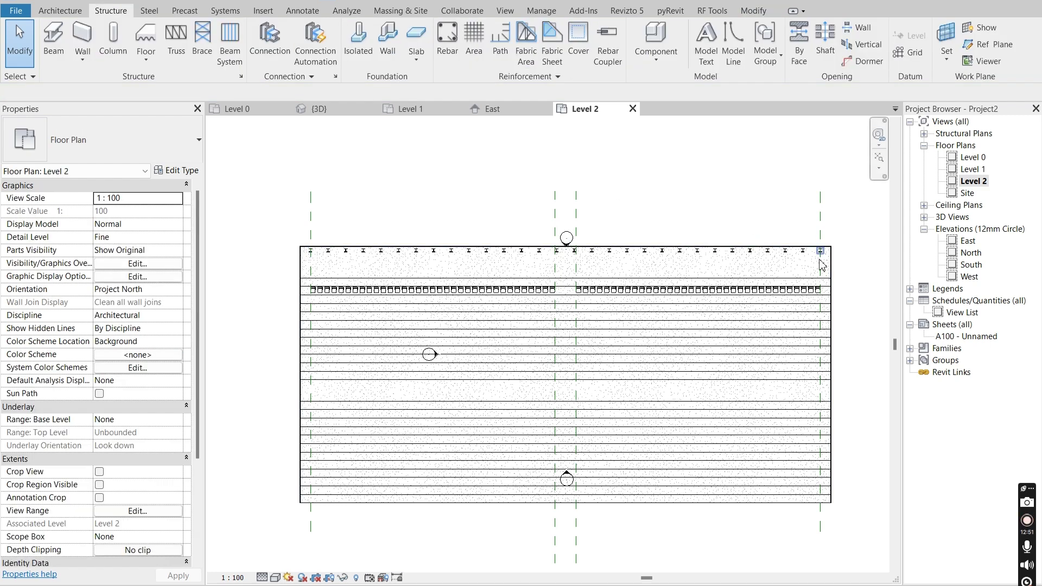
scroll(825, 264, "up", 4)
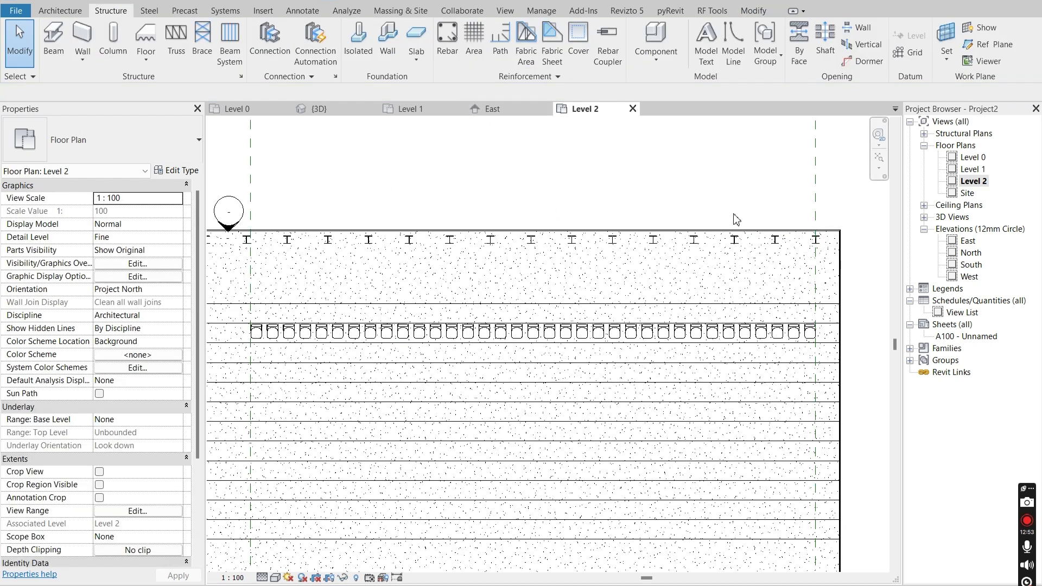
Name the reference plane running through the last column at the end of the chair rows "A".
middle_click_drag(784, 264, 648, 210)
left_click(675, 142)
middle_click_drag(677, 141, 660, 245)
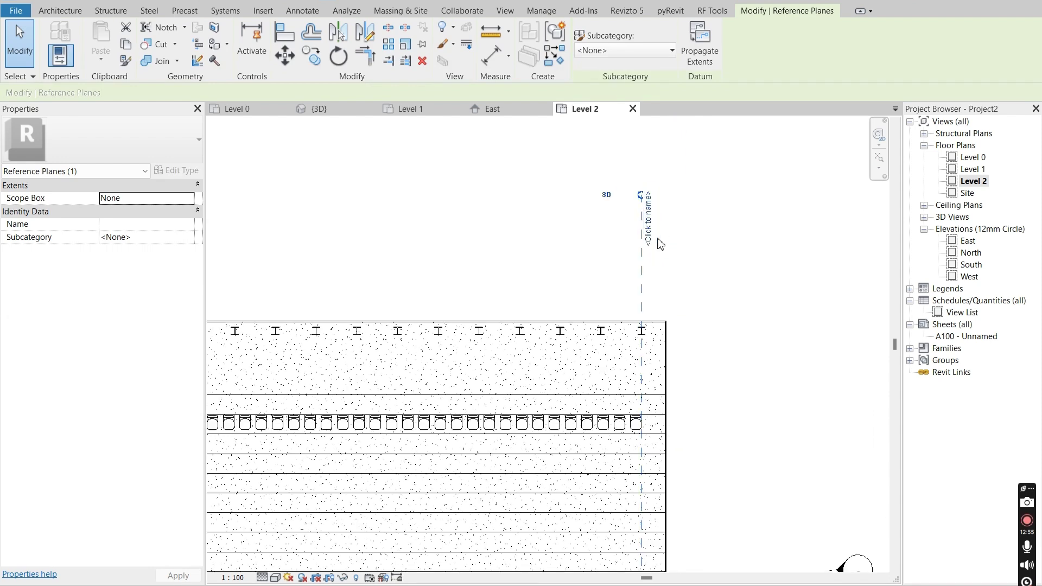
left_click(648, 227)
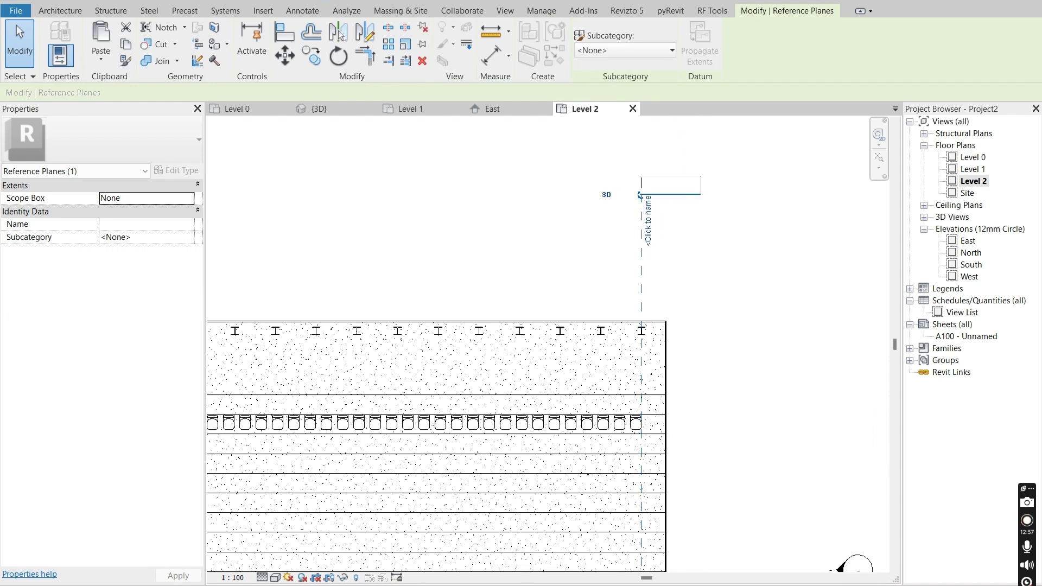
Start a structural beam in the East elevation with Reference Plane : A as its work plane.
left_click(516, 109)
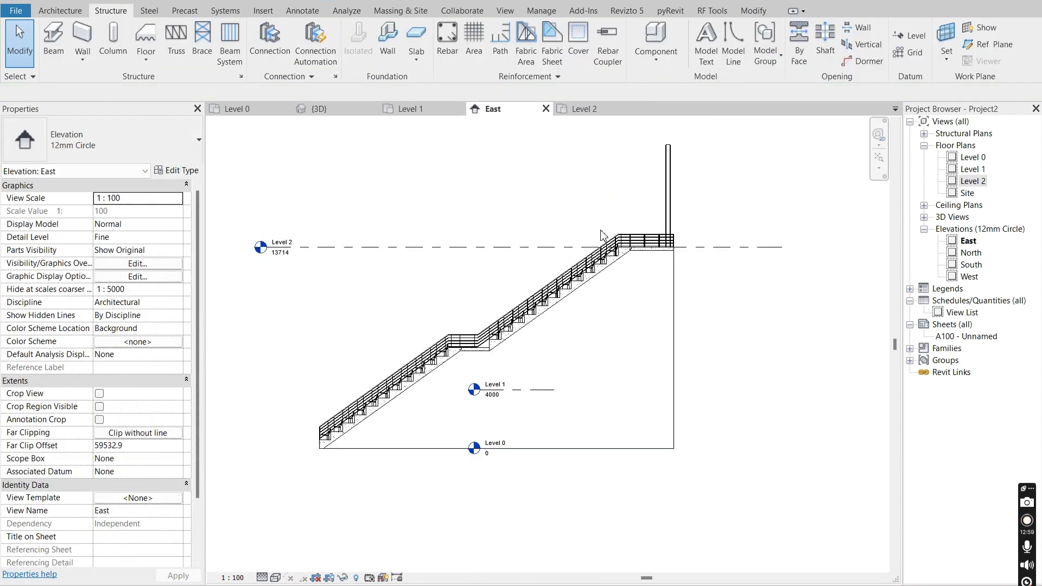
middle_click_drag(683, 166, 690, 260)
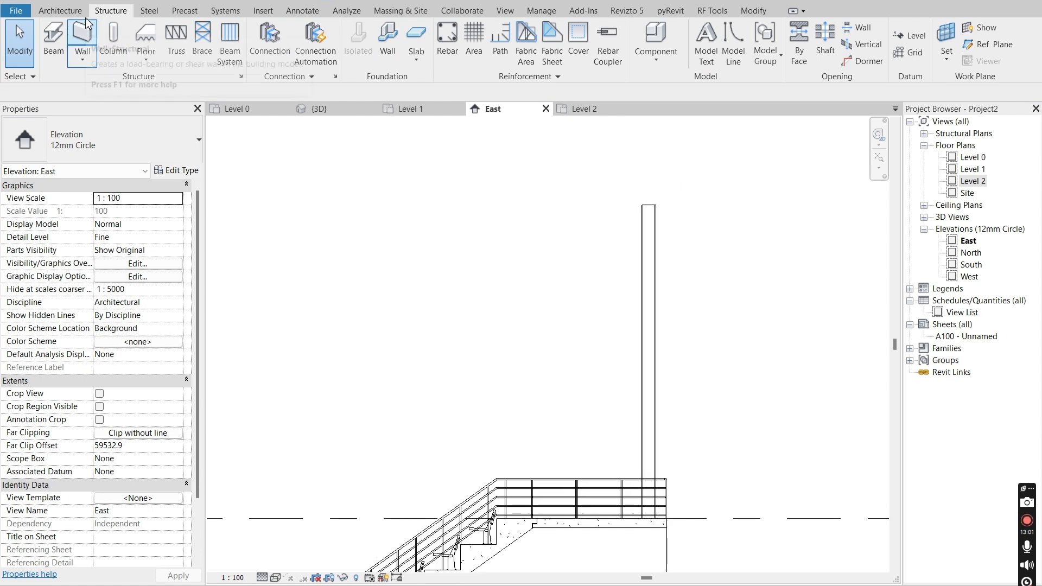
left_click(60, 33)
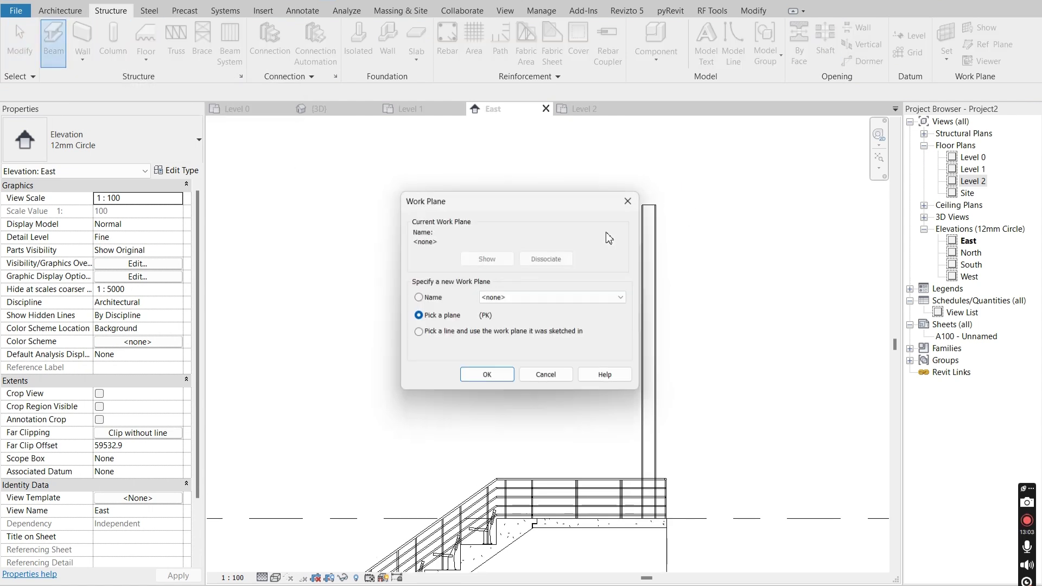
left_click(516, 298)
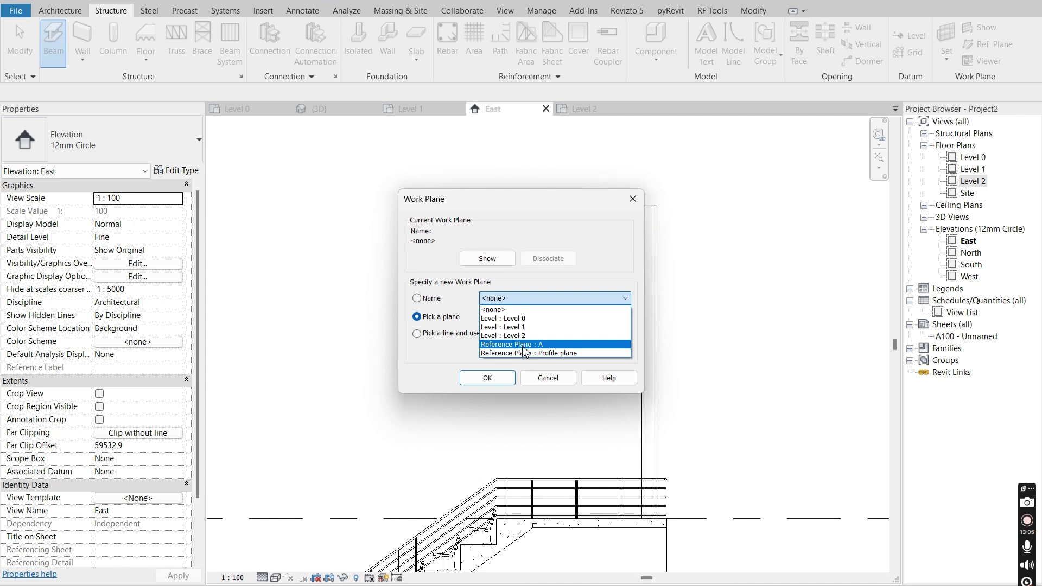
left_click(545, 352)
left_click(487, 377)
Draw a UB305x165x40 beam about 15000 mm long from the column's top, sloping upward over the seating.
left_click(649, 204)
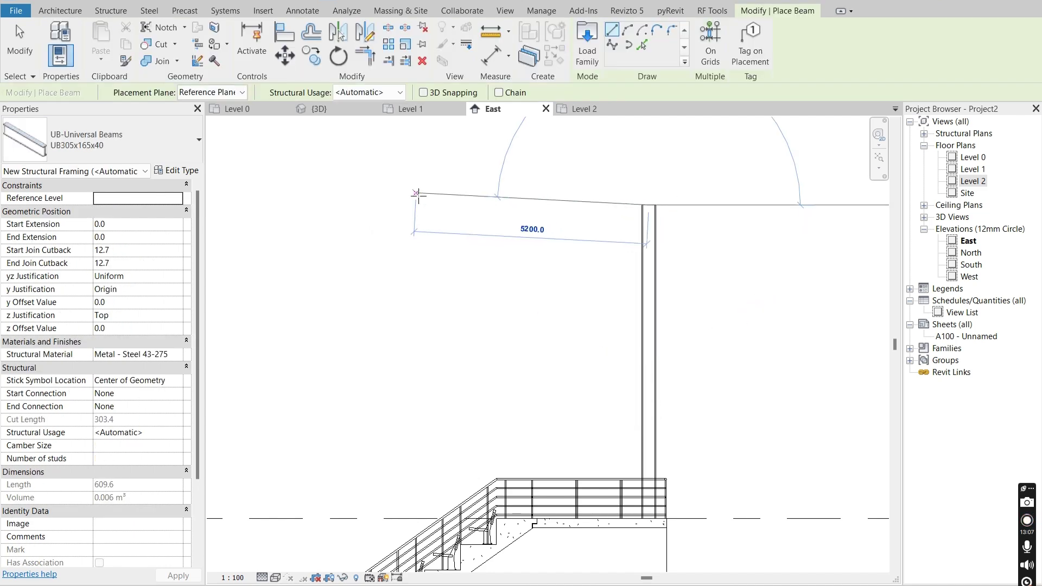
middle_click_drag(420, 197, 567, 200)
scroll(581, 204, "down", 4)
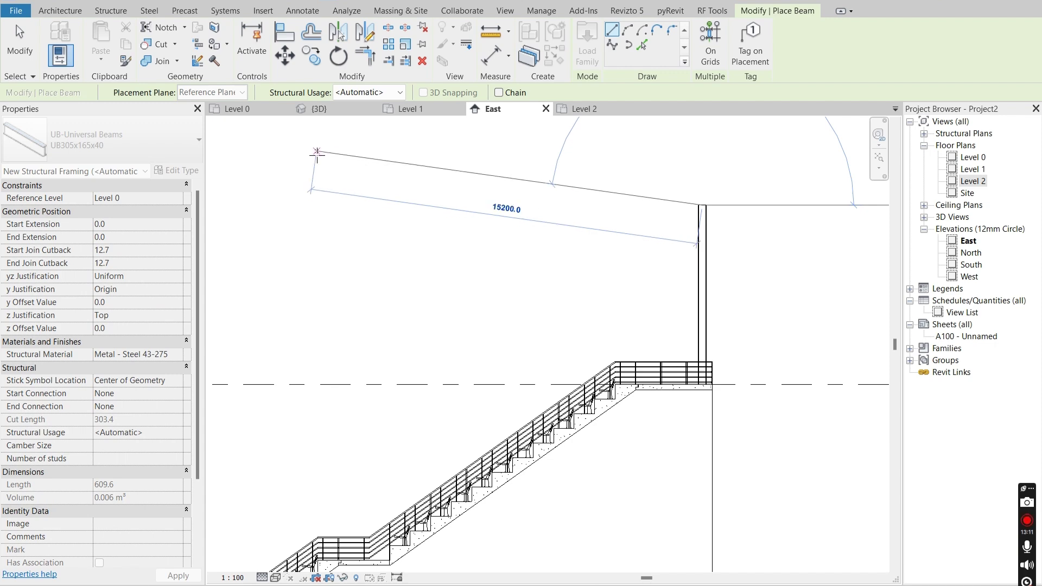
left_click(322, 154)
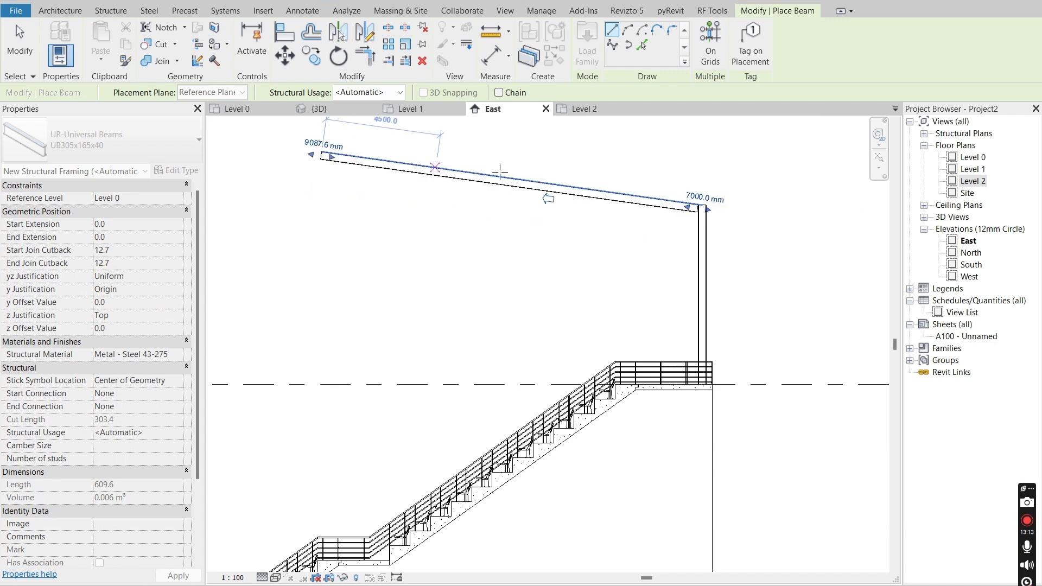
key("Escape")
key("Escape")
Add an angular dimension between the beam's underside and the column's inner face.
left_click(688, 211)
scroll(739, 228, "up", 3)
key("Escape")
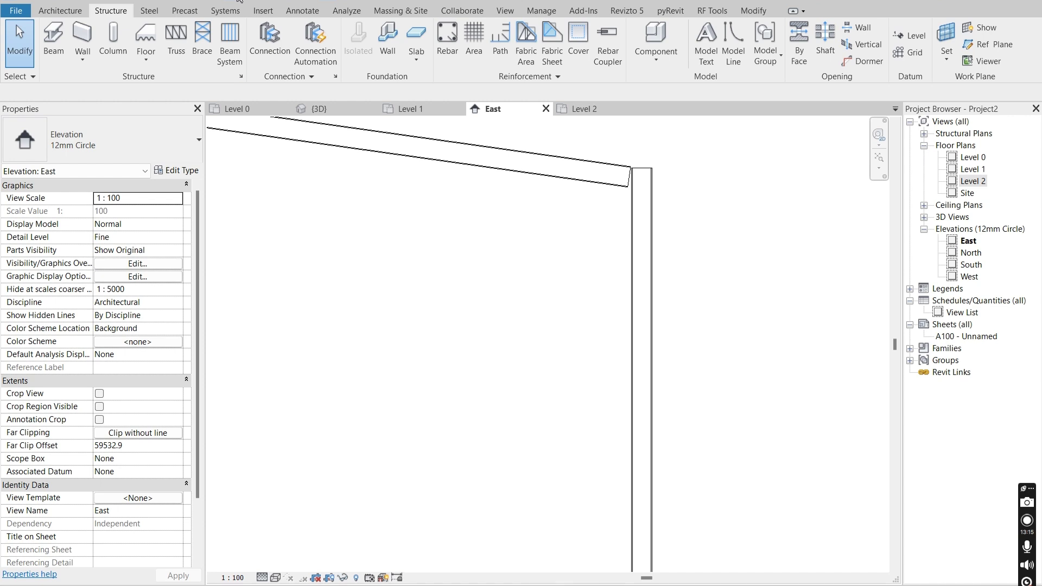
key("d")
key("i")
left_click(648, 41)
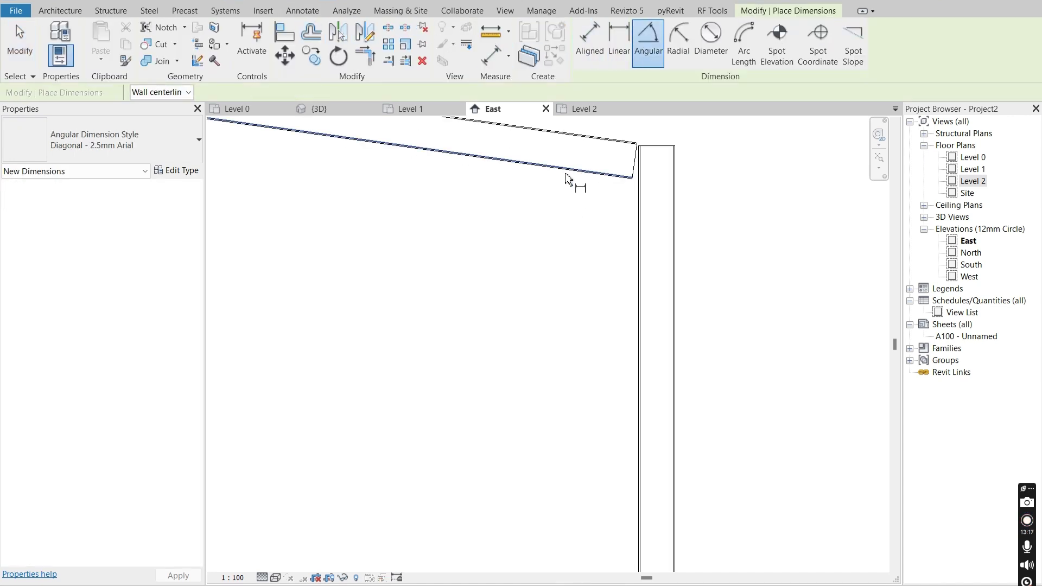
scroll(569, 177, "up", 2)
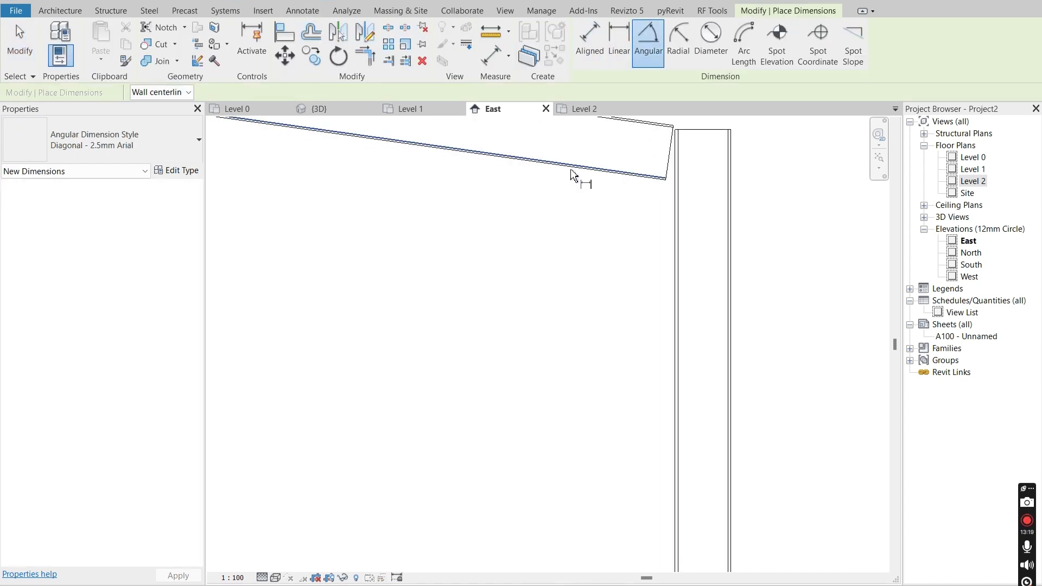
left_click(571, 173)
left_click(674, 276)
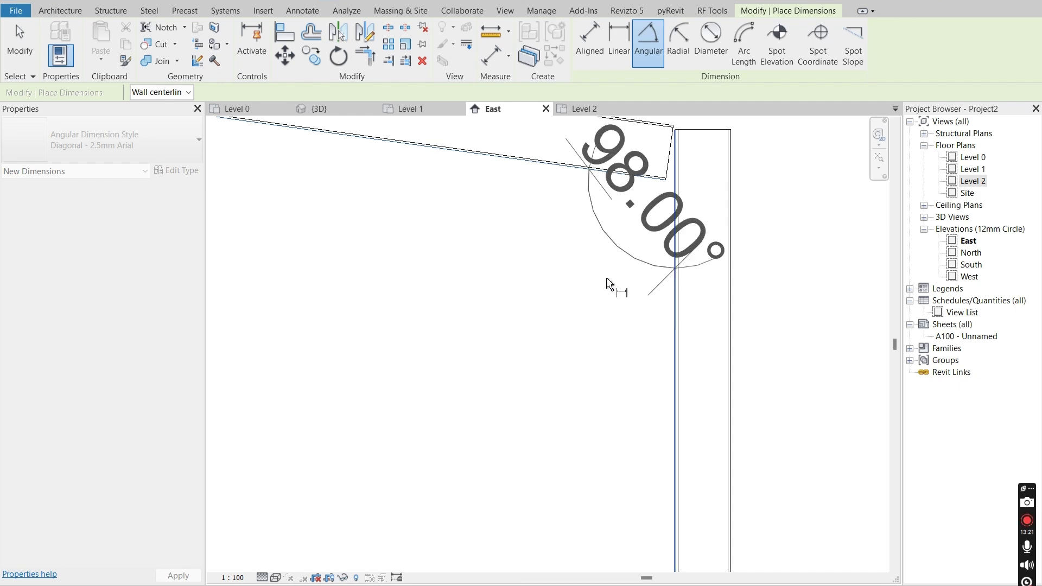
left_click(514, 309)
key("Escape")
key("Escape")
Set the angle between the beam and the column to 100°, and delete the angular dimension.
left_click(595, 172)
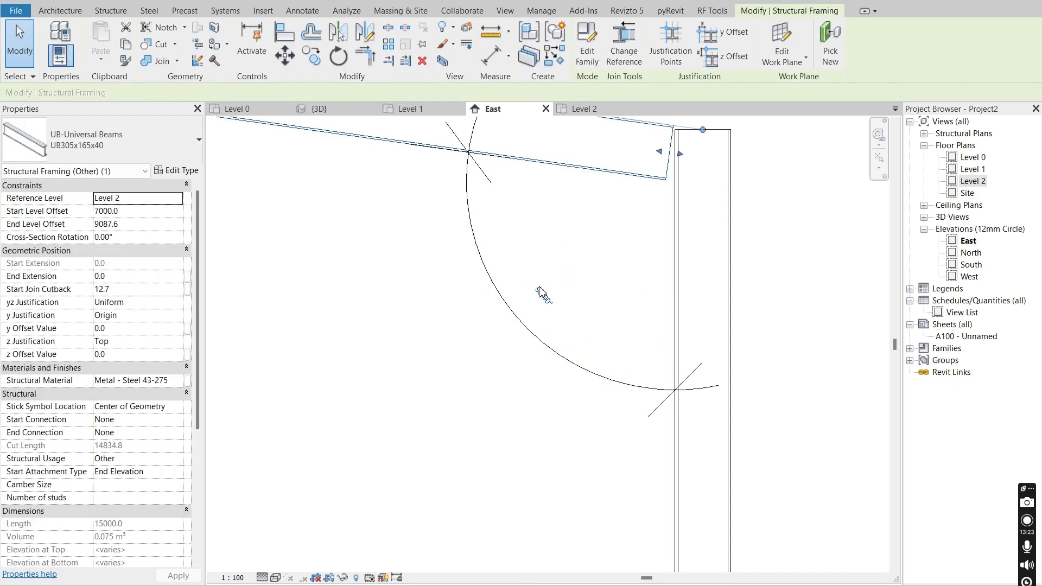
left_click(541, 293)
type("100")
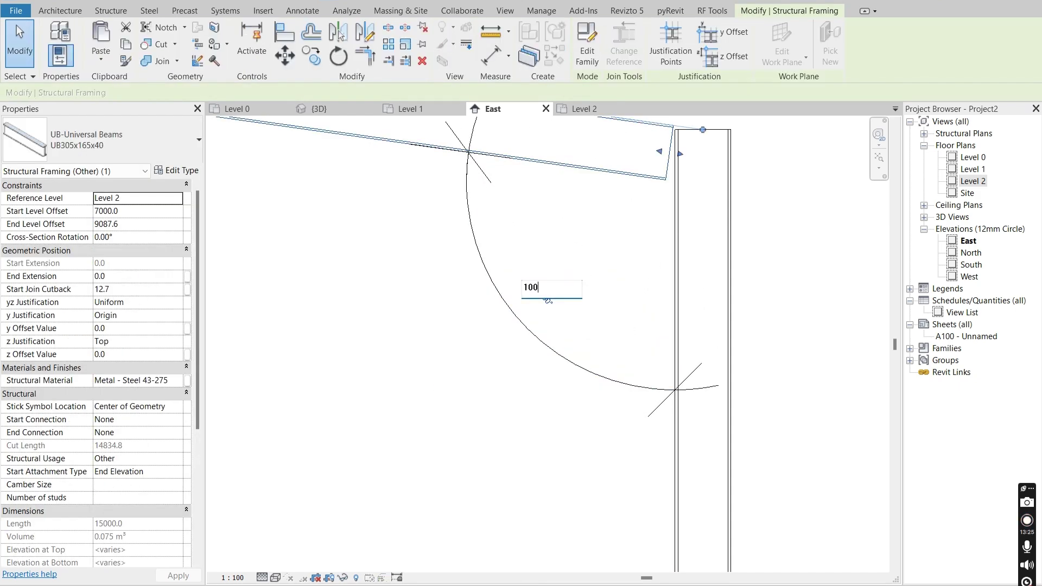
key("Return")
scroll(571, 243, "down", 2)
left_click(536, 290)
left_click(544, 287)
scroll(545, 287, "down", 3)
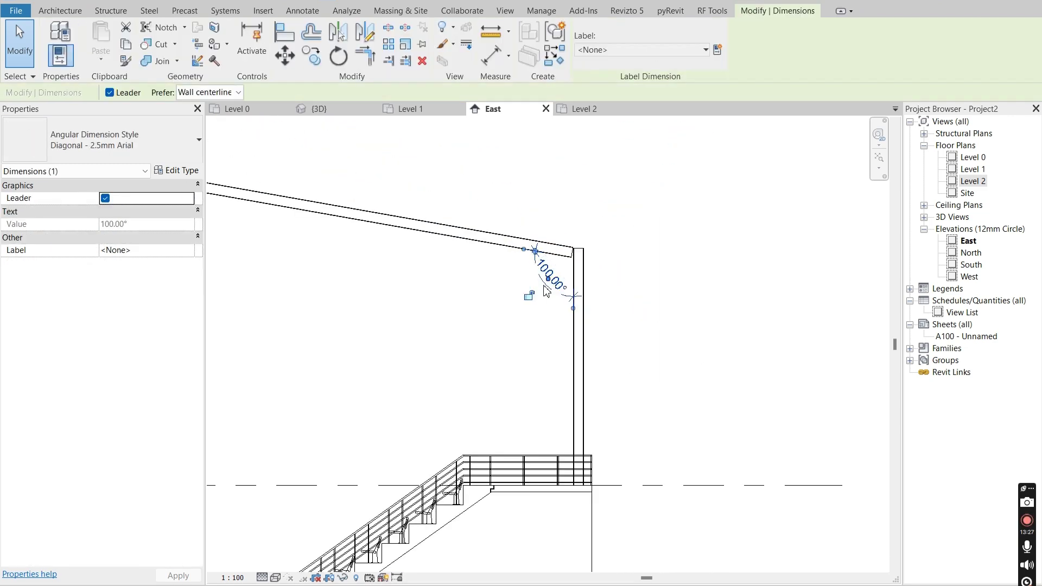
key("Escape")
scroll(545, 288, "down", 3)
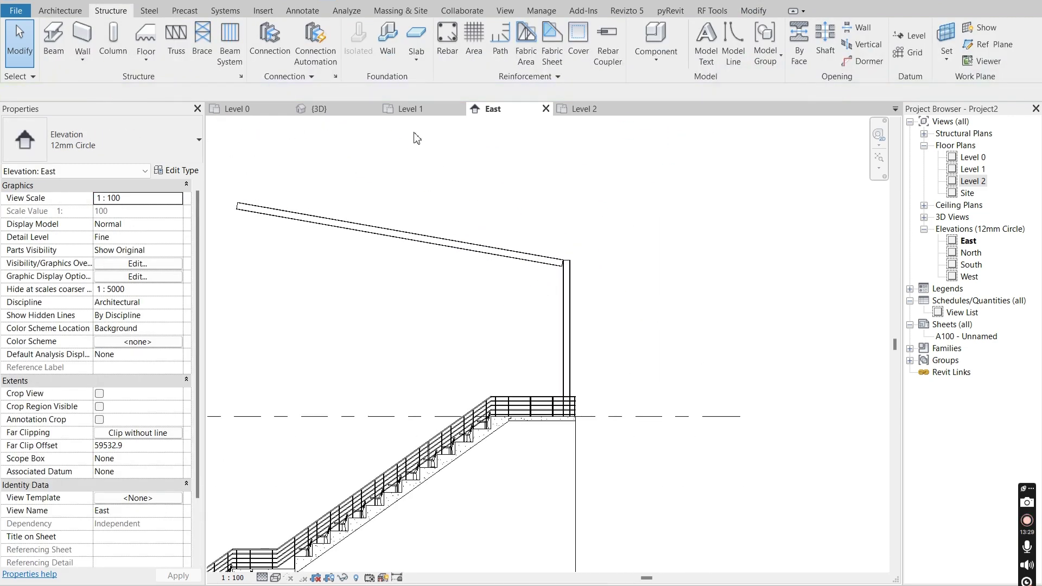
Array the sloped beam in the Level 2 plan from reference plane A to the opposite outermost reference plane, with 30 members.
left_click(329, 108)
left_click(667, 212)
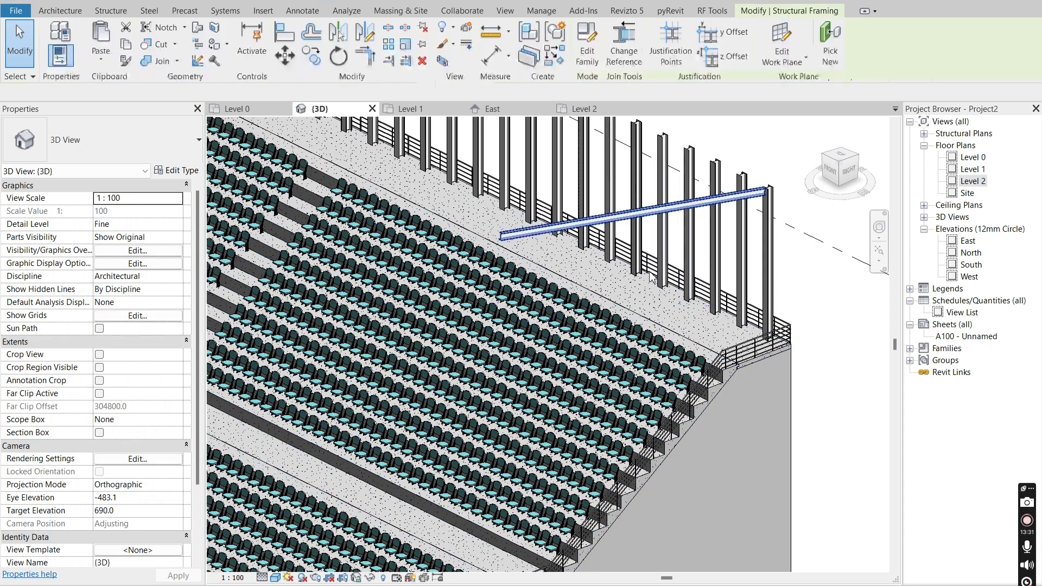
middle_click_drag(666, 212, 640, 274)
left_click(413, 111)
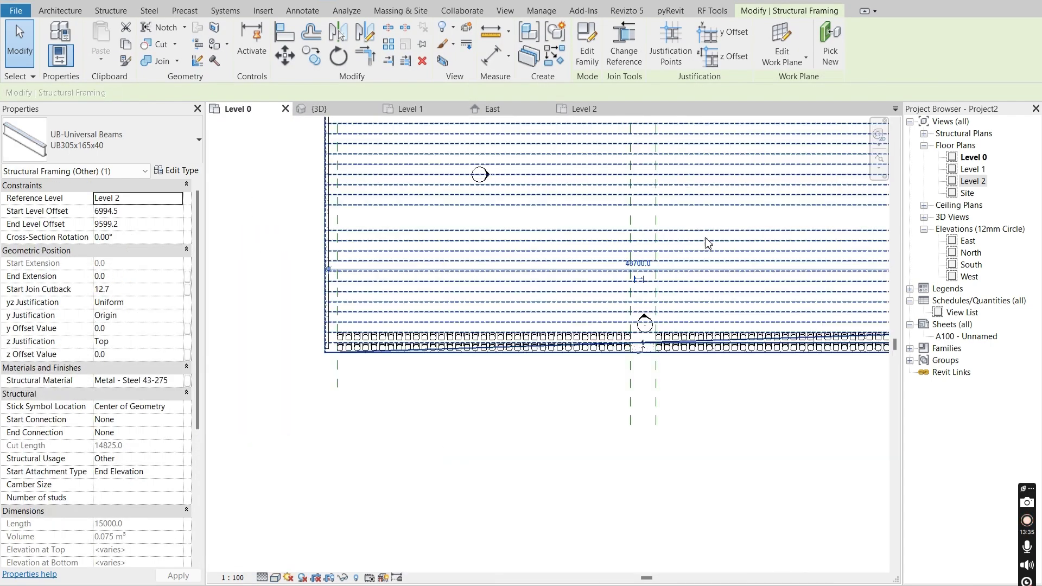
scroll(689, 223, "down", 2)
scroll(689, 222, "up", 4)
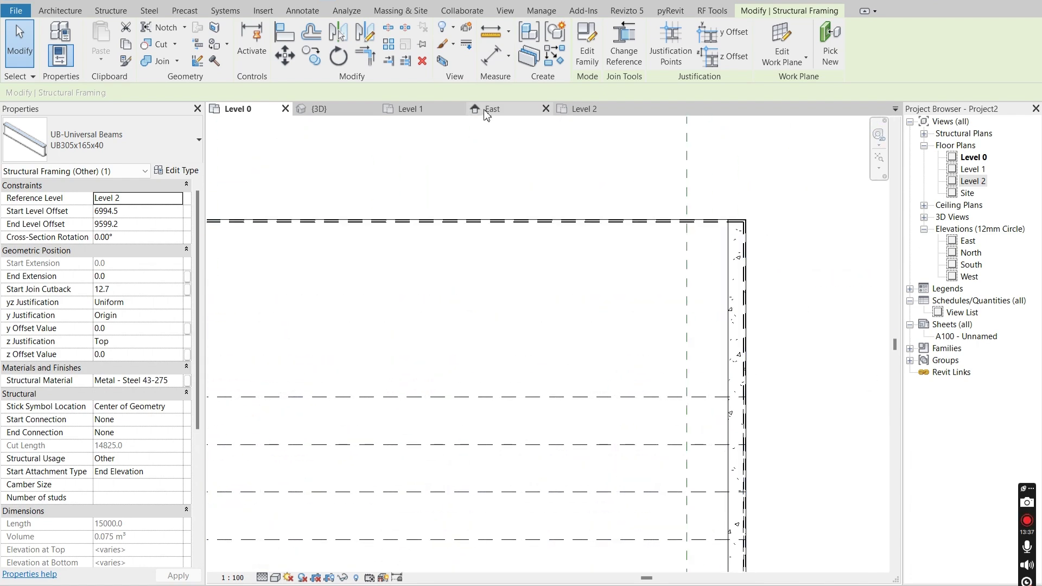
left_click(584, 109)
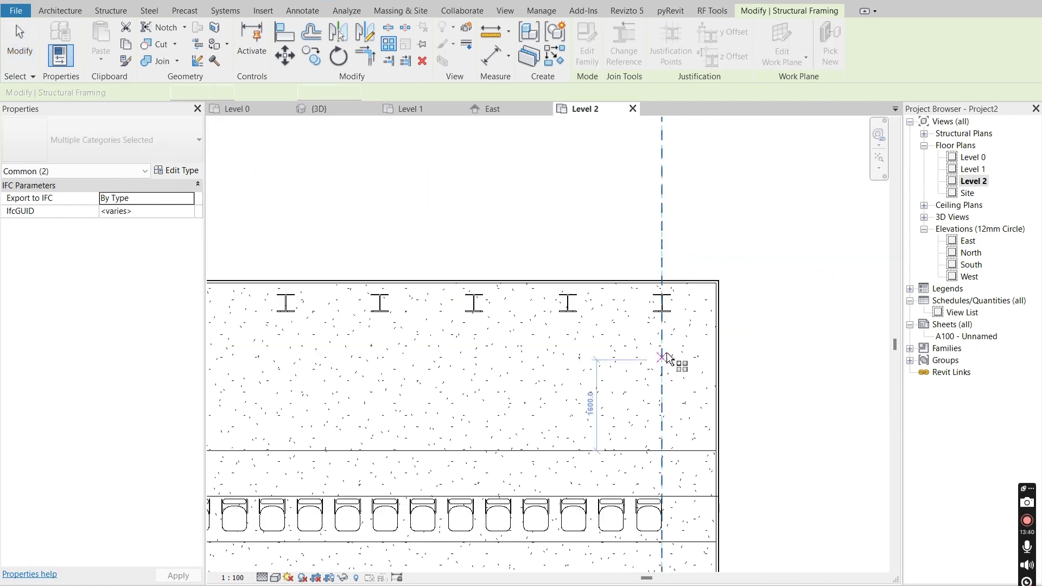
key("a")
key("r")
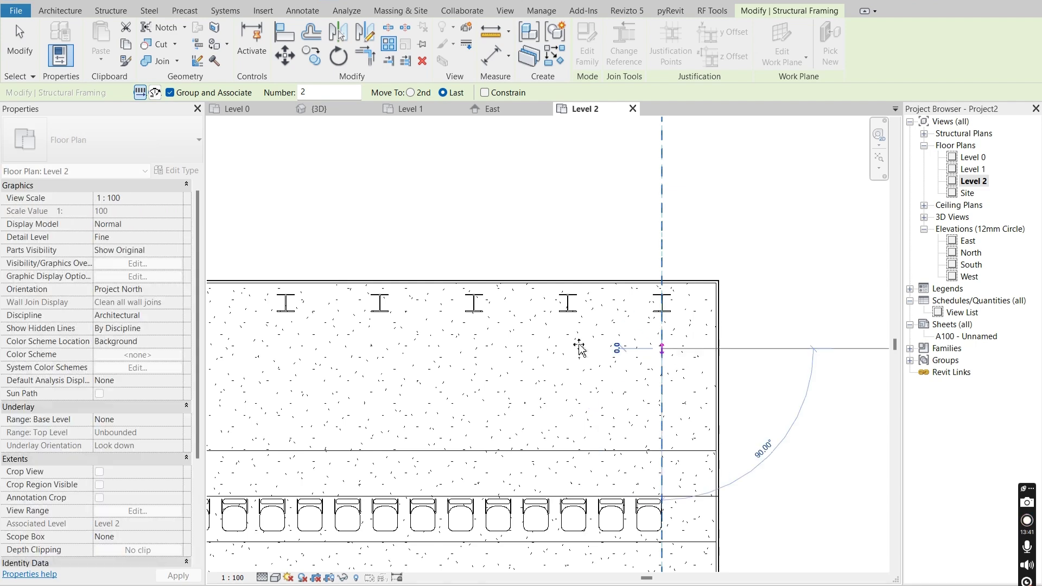
scroll(746, 334, "down", 2)
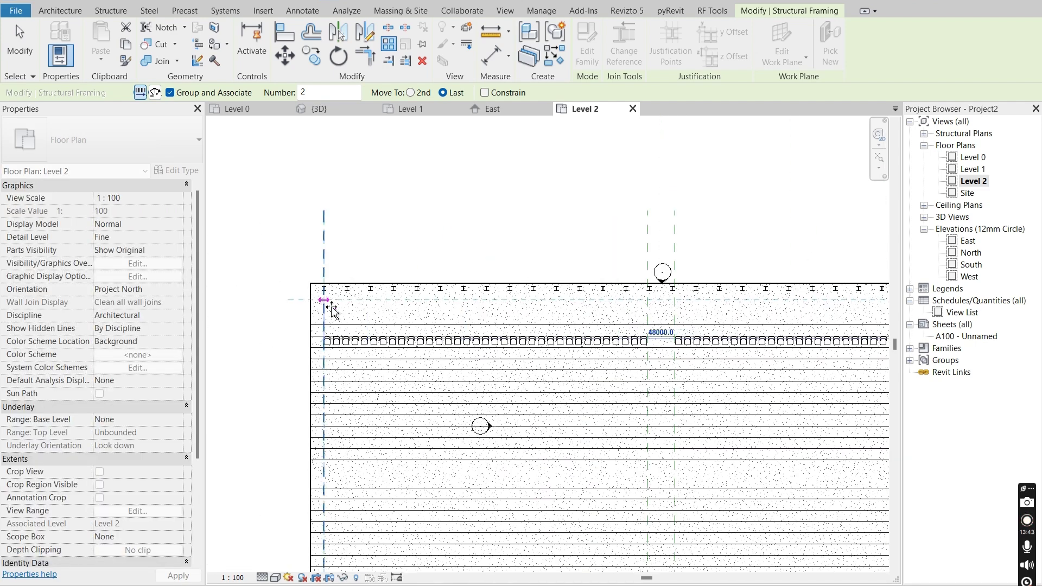
left_click(325, 302)
middle_click_drag(677, 273, 561, 266)
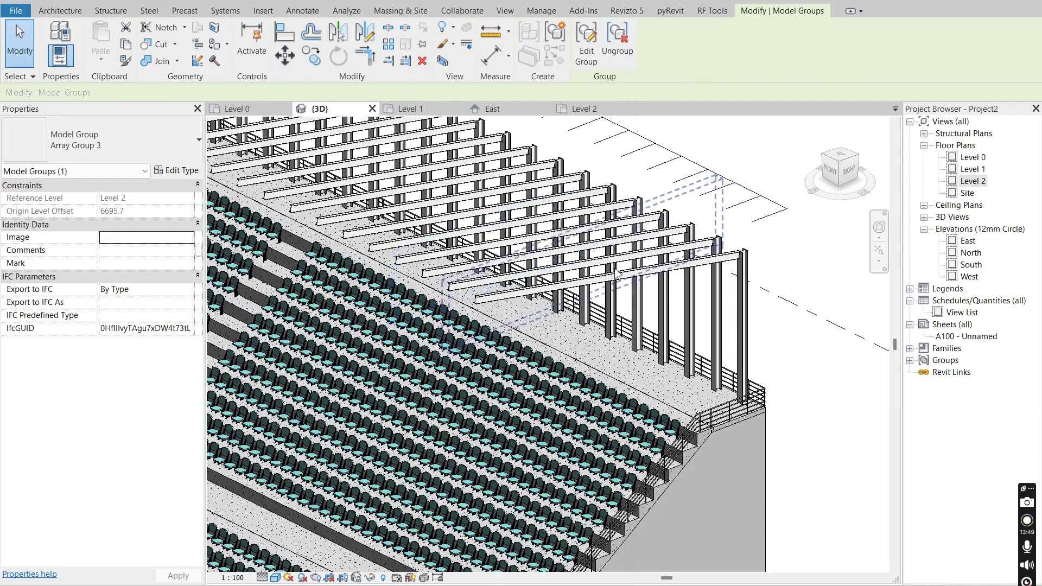
scroll(616, 273, "down", 5)
left_click(559, 330)
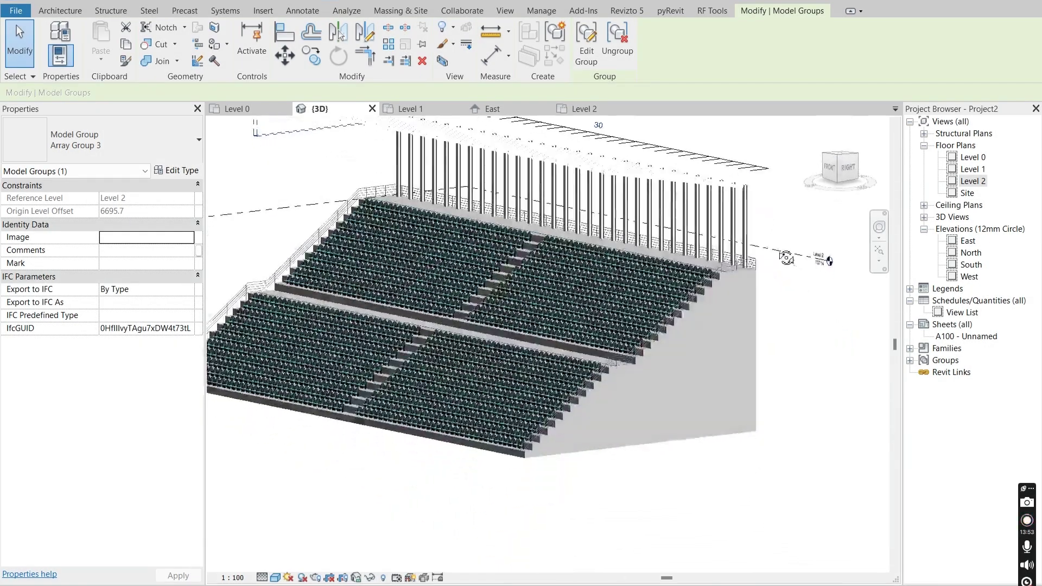
Inspect the arrayed sloped beams and the columns above the seating in the 3D view.
middle_click_drag(785, 258, 835, 267, "shift")
left_click(821, 422)
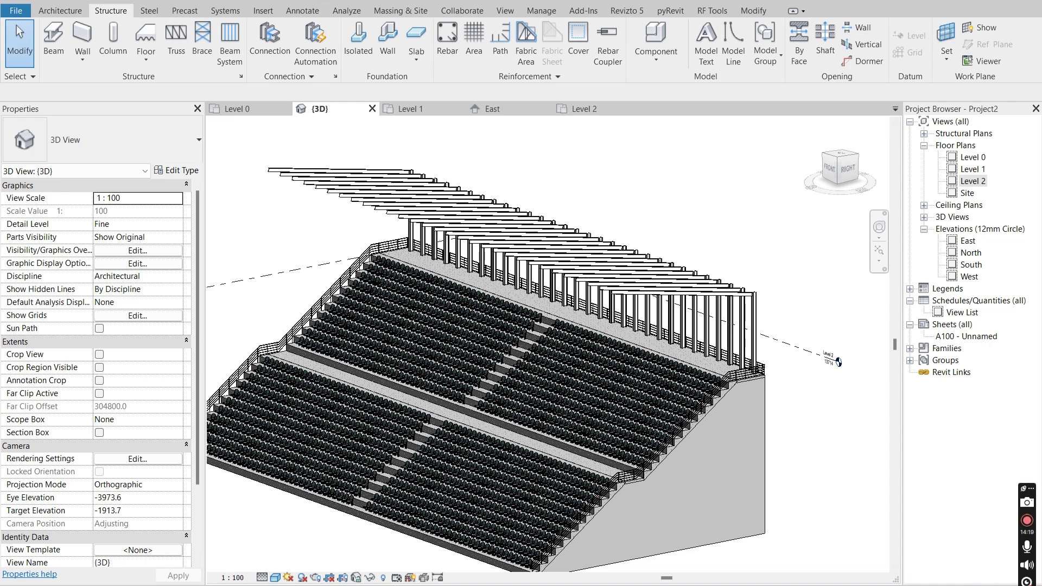
middle_click_drag(794, 316, 812, 302)
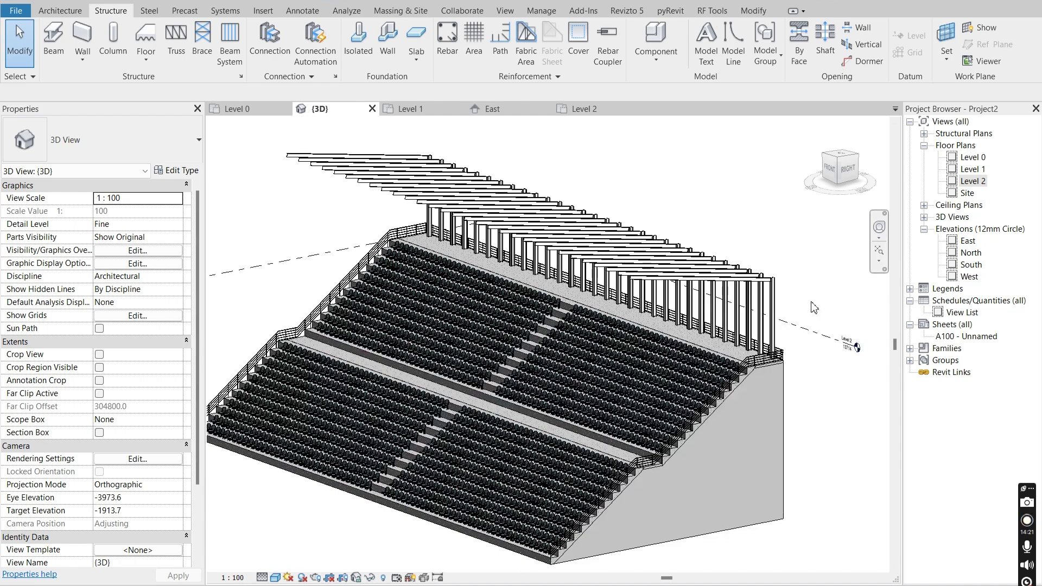
scroll(773, 293, "up", 5)
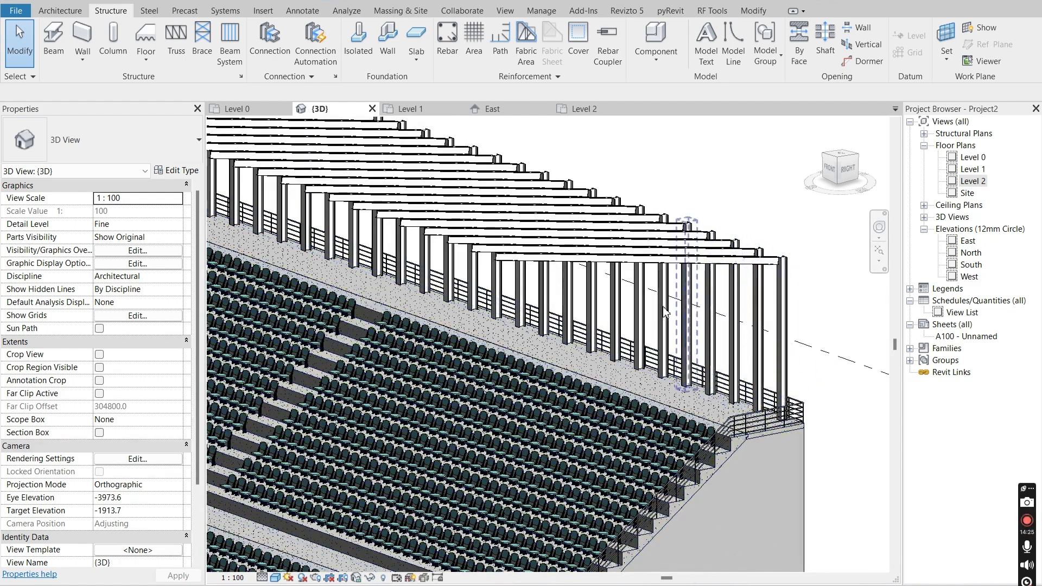
scroll(715, 404, "down", 3)
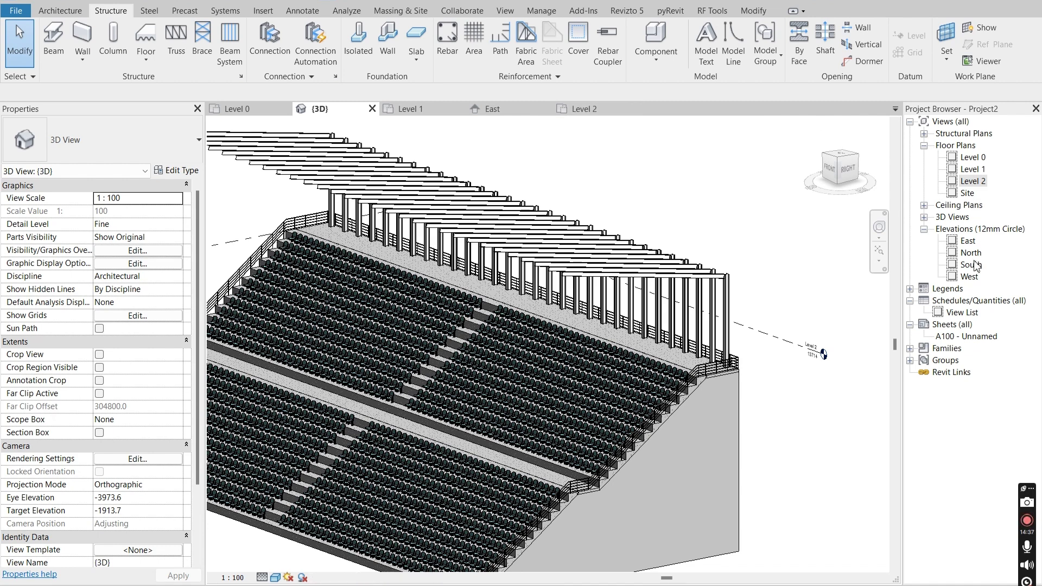
In the East elevation, draw a UB305x165x40 brace about 8044 mm long from the column, 5000 mm above Level 2, to the sloped beam's midpoint.
double_click(968, 241)
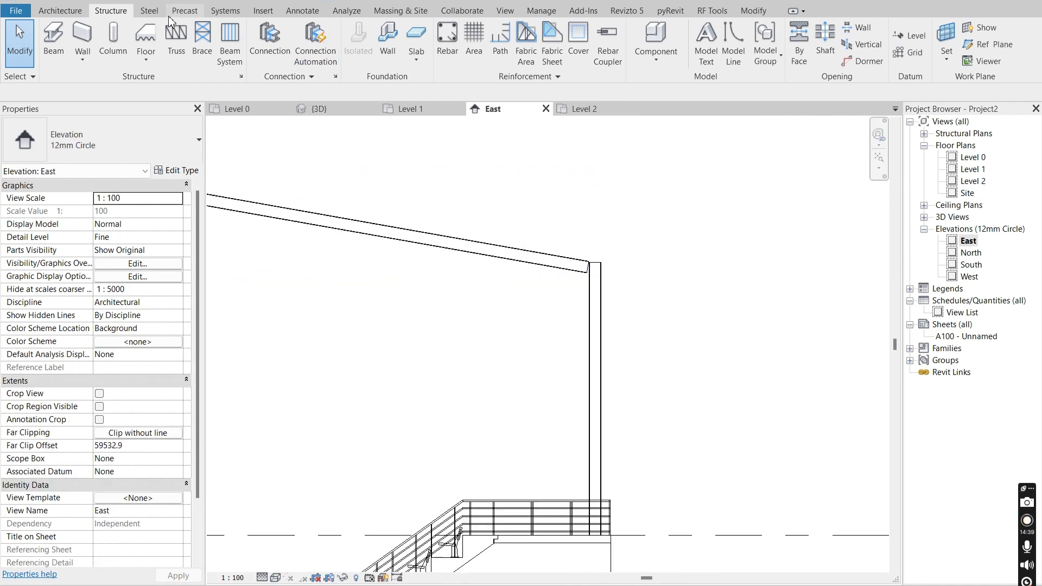
left_click(54, 40)
scroll(627, 333, "up", 2)
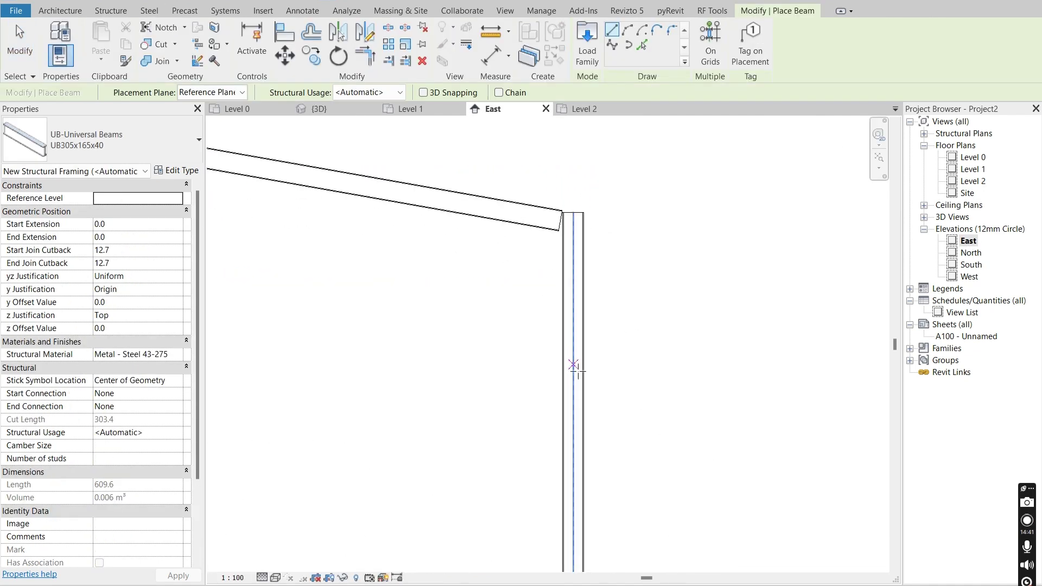
scroll(633, 374, "down", 3)
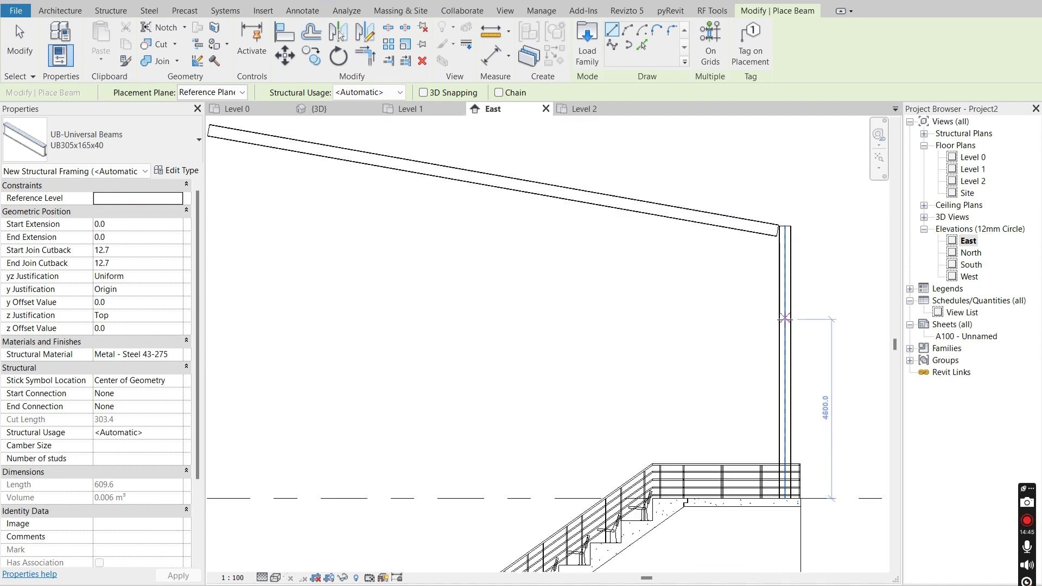
left_click(784, 304)
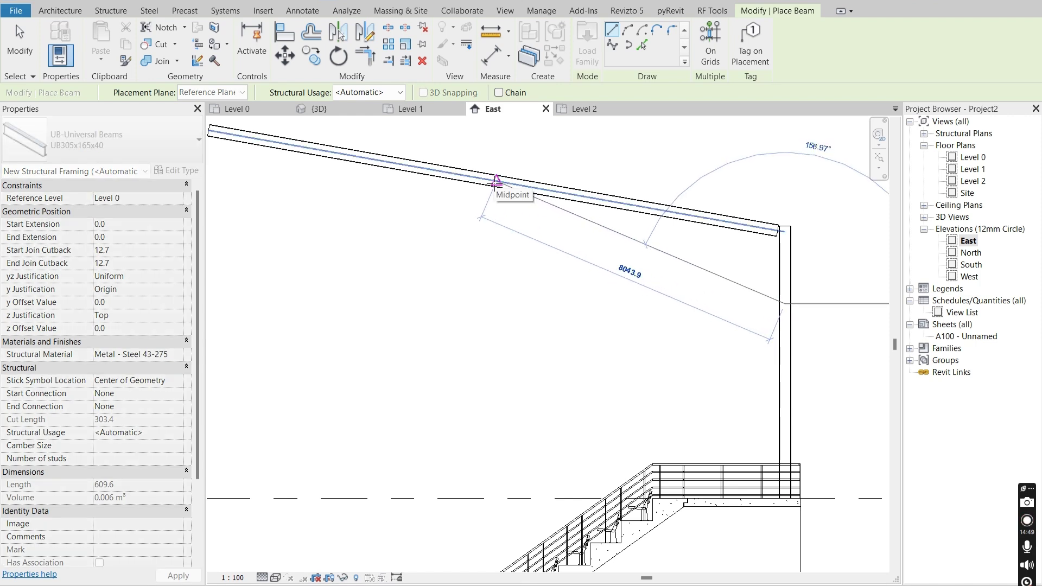
left_click(496, 182)
key("Escape")
key("Escape")
middle_click_drag(635, 264, 565, 255)
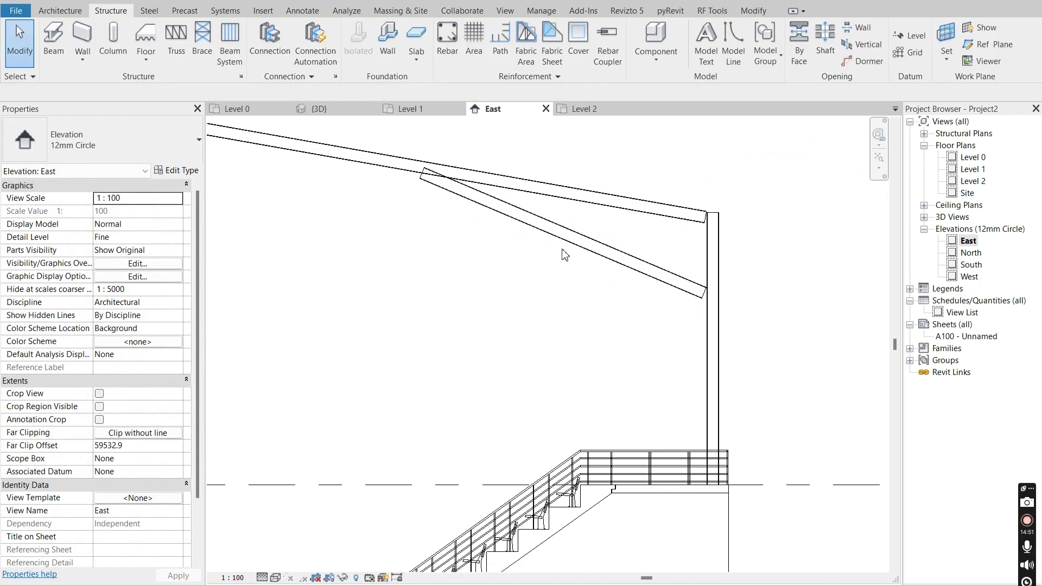
Array the brace beam in the Level 2 plan from the reference plane at its column to the opposite outermost reference plane.
left_click(571, 241)
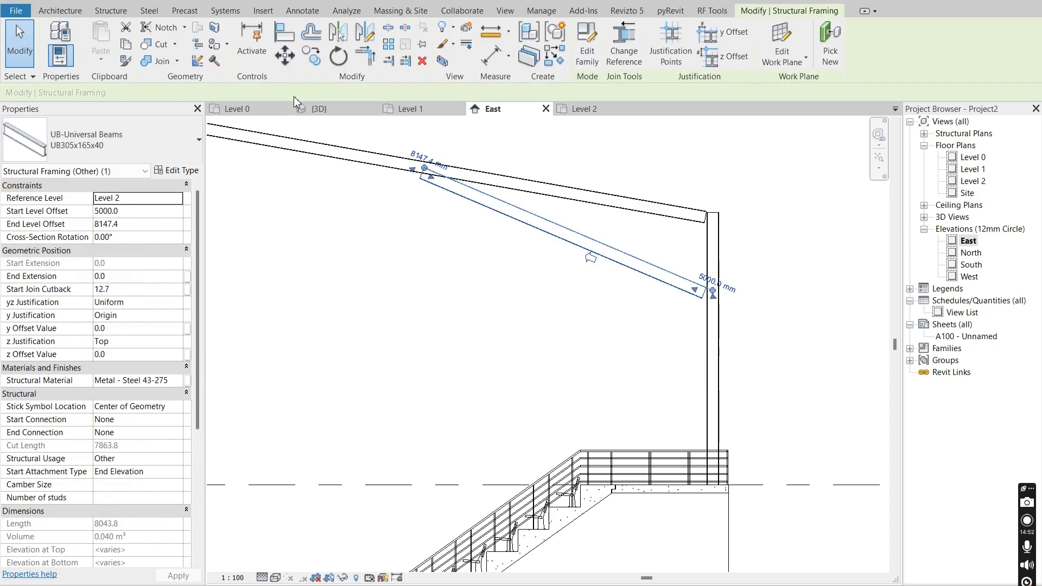
left_click(320, 110)
middle_click_drag(705, 304, 602, 266, "shift")
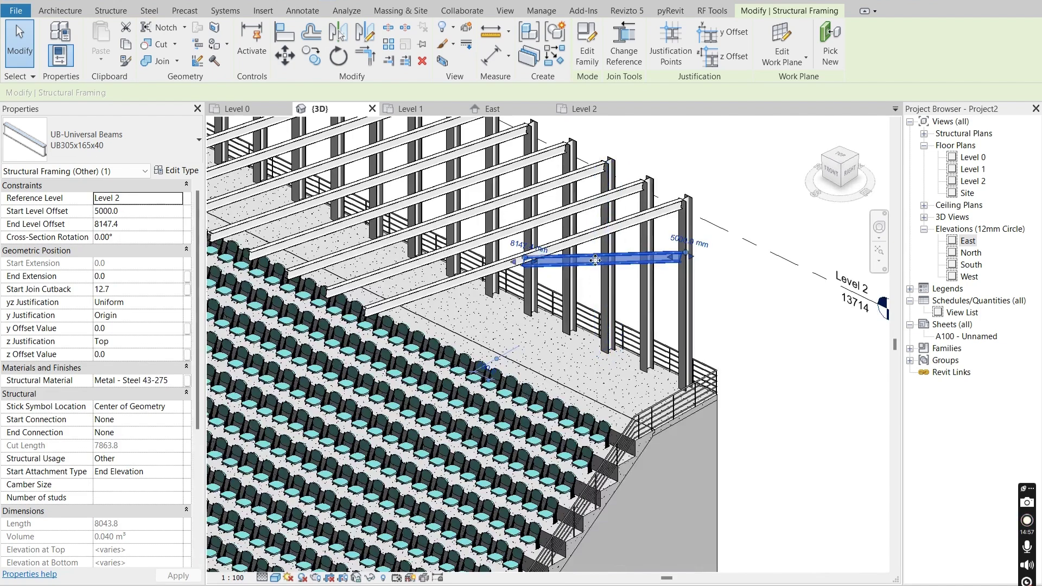
left_click(600, 111)
scroll(545, 282, "up", 5)
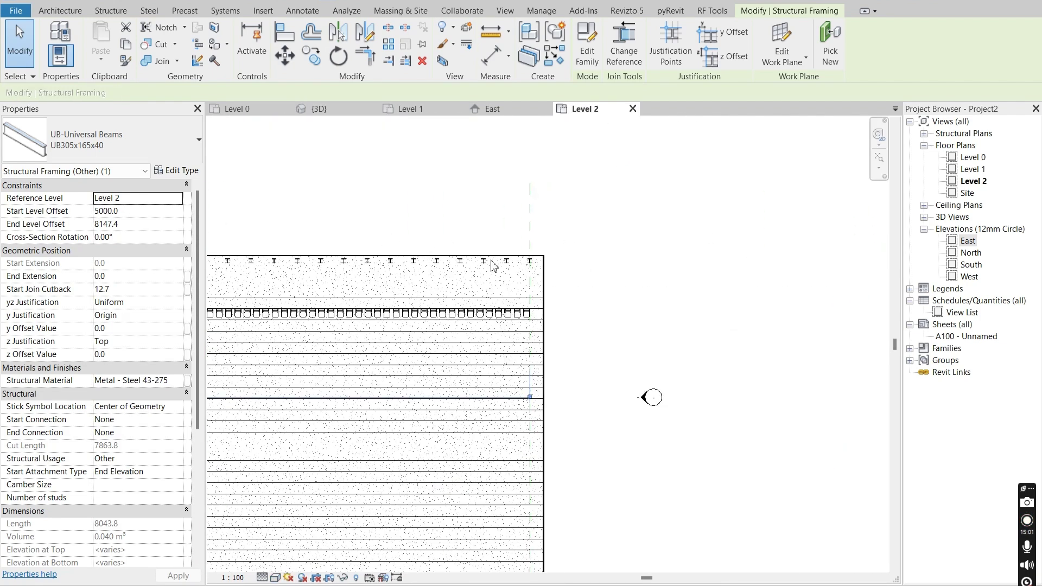
left_click(542, 278, "ctrl")
key("a")
key("r")
scroll(520, 290, "up", 2)
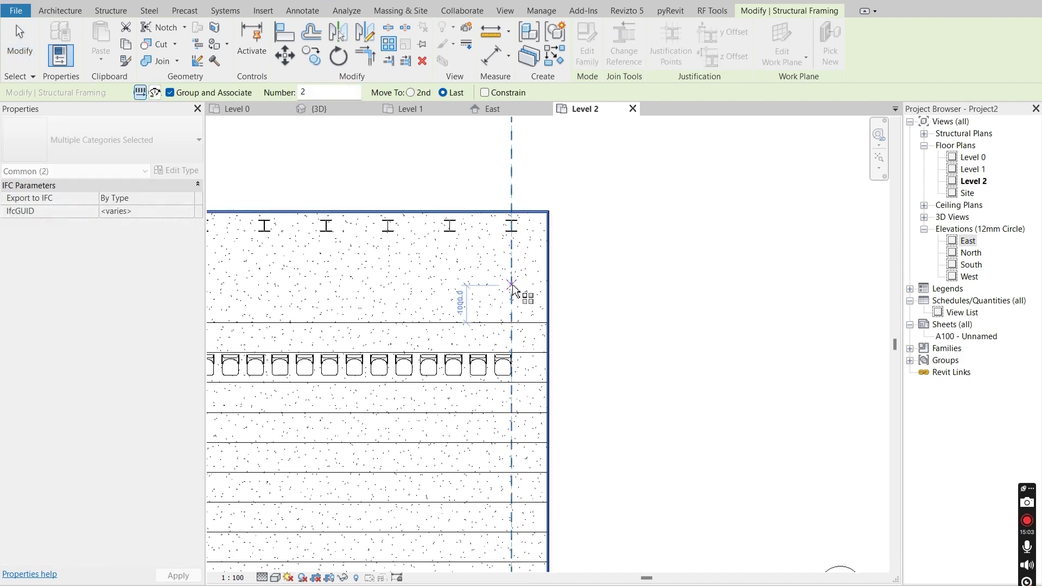
left_click(512, 284)
middle_click_drag(393, 274, 727, 273)
scroll(725, 269, "down", 5)
scroll(429, 271, "up", 4)
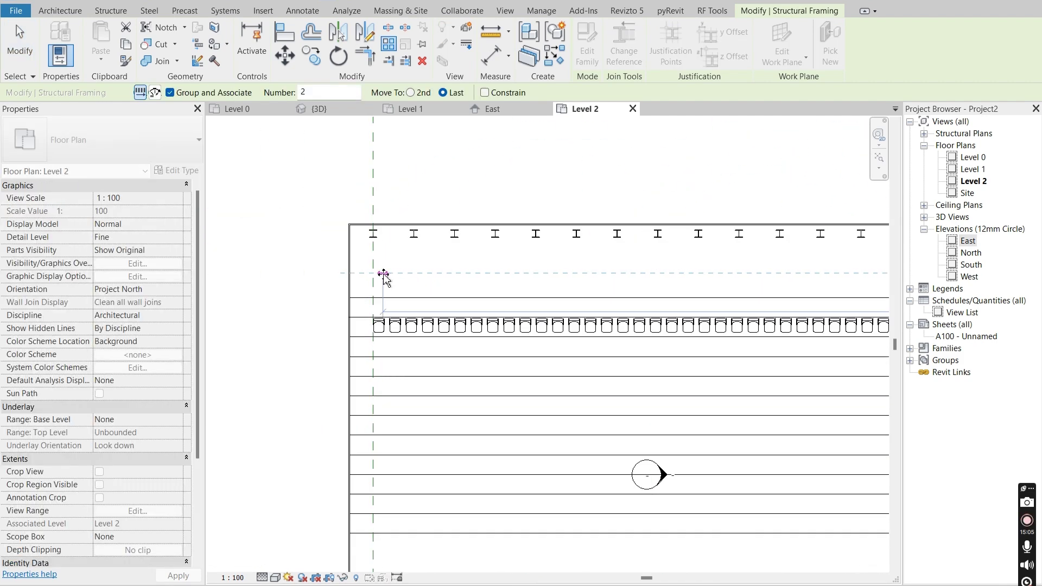
left_click(383, 276)
scroll(700, 228, "down", 3)
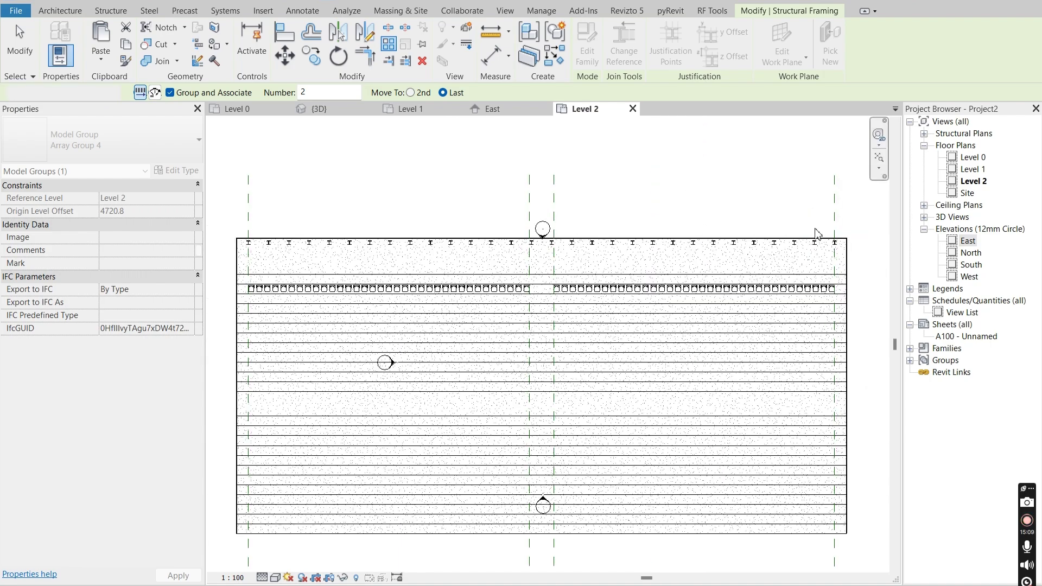
key("Escape")
key("Escape")
Start a roof by extrusion in the East elevation with Level 2 as the reference level and an offset of 0.0.
left_click(315, 109)
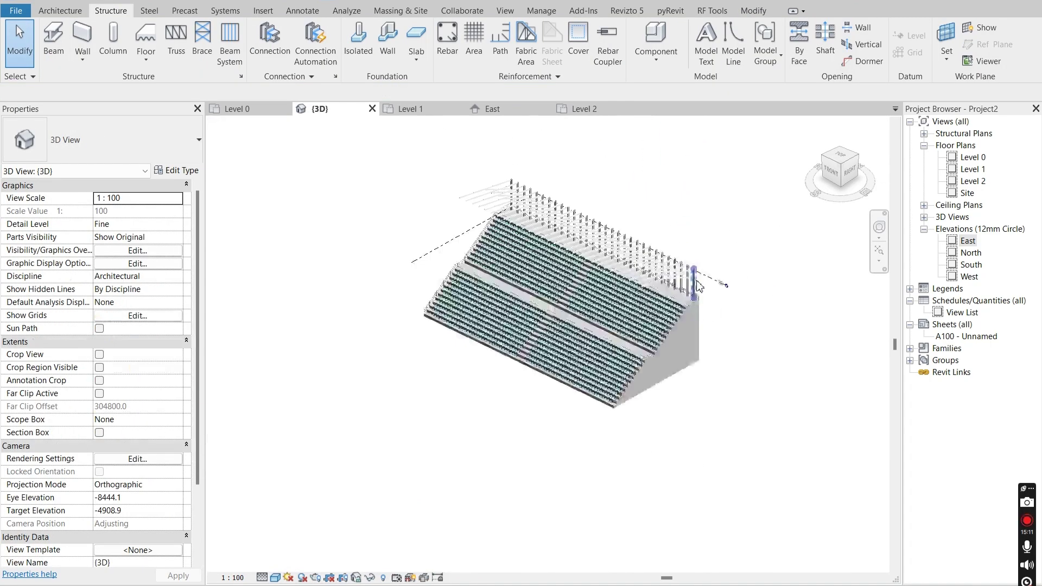
middle_click_drag(717, 312, 702, 216, "shift")
scroll(678, 288, "up", 4)
middle_click_drag(777, 300, 724, 332, "shift")
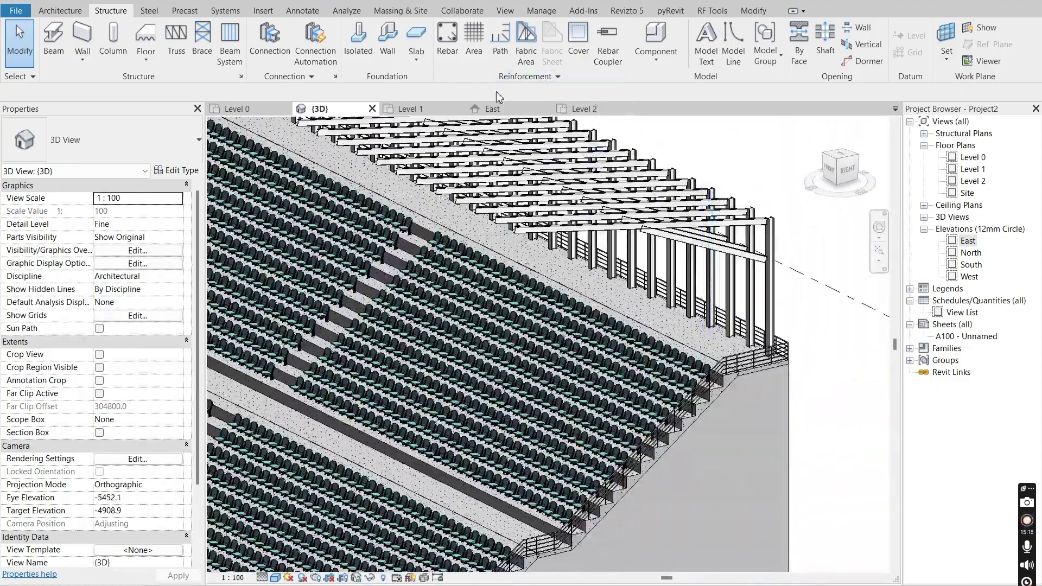
left_click(491, 108)
scroll(456, 191, "down", 3)
scroll(456, 191, "up", 2)
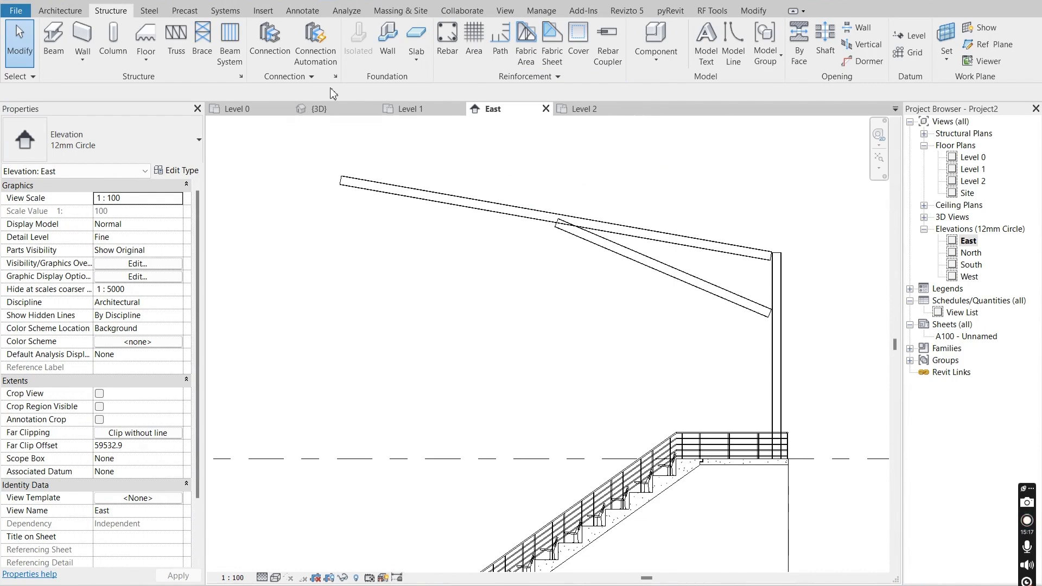
left_click(57, 11)
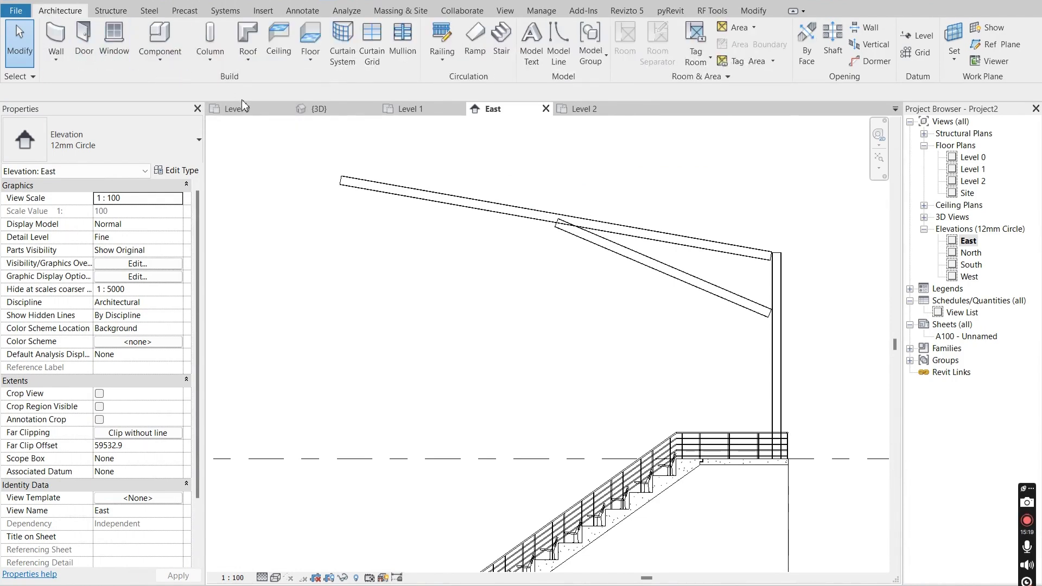
left_click(251, 64)
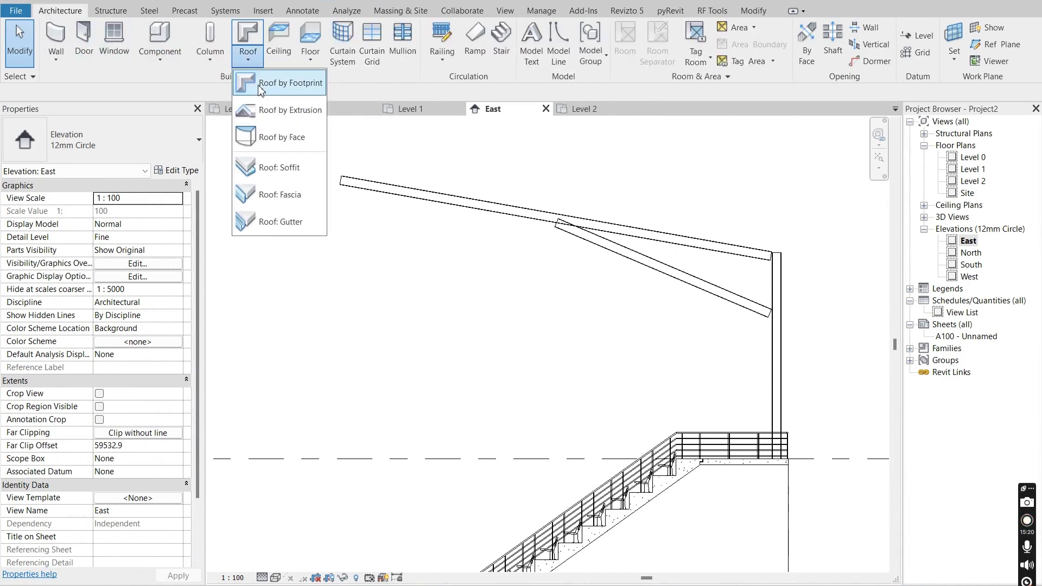
left_click(282, 109)
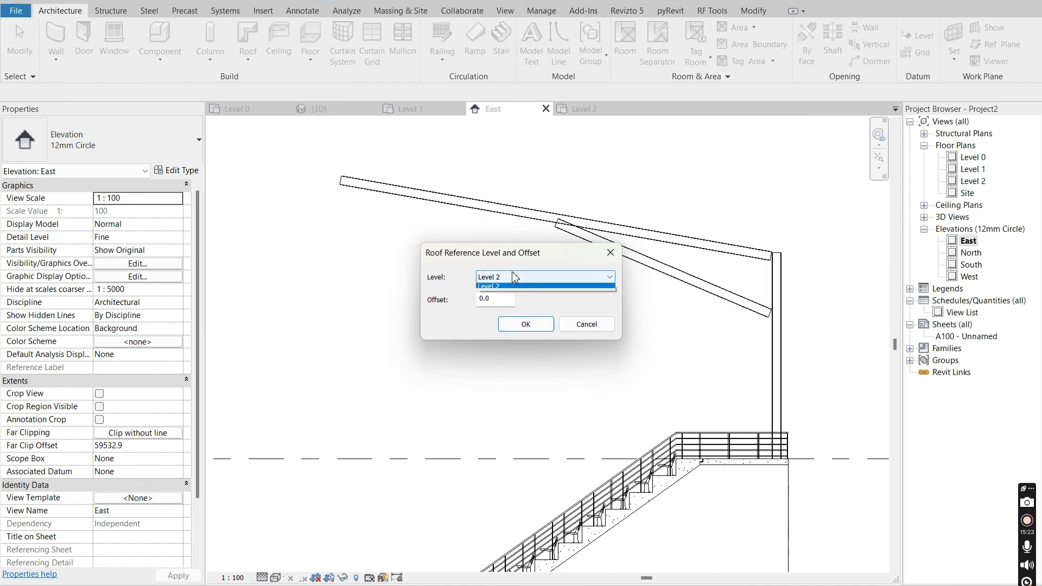
left_click(510, 308)
left_click(518, 325)
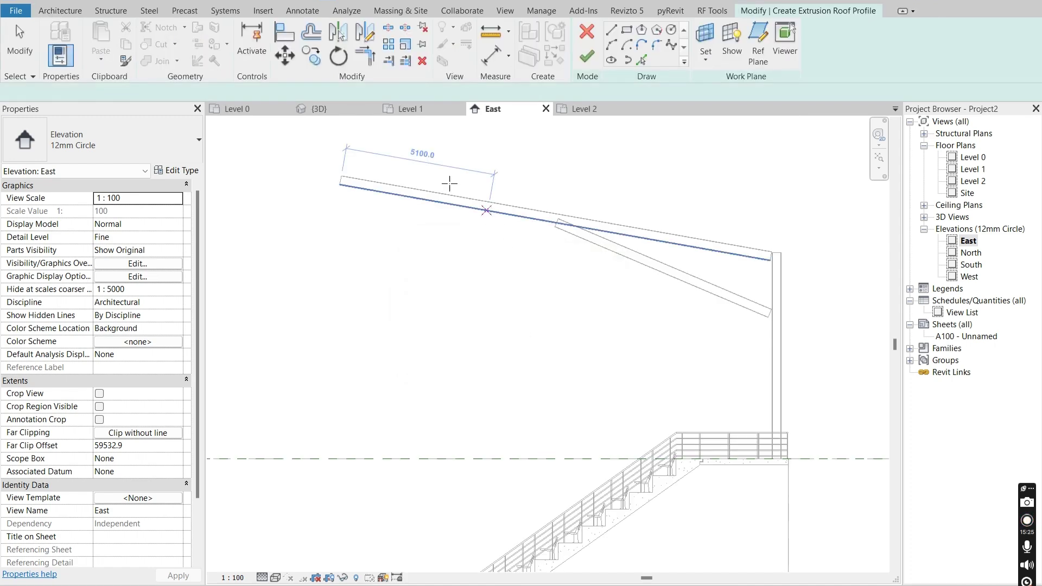
Use the sloped beam's top edge as the roof profile, set the type to Roof_Generic-125mm, and finish the roof.
scroll(443, 180, "up", 3)
scroll(558, 272, "up", 5)
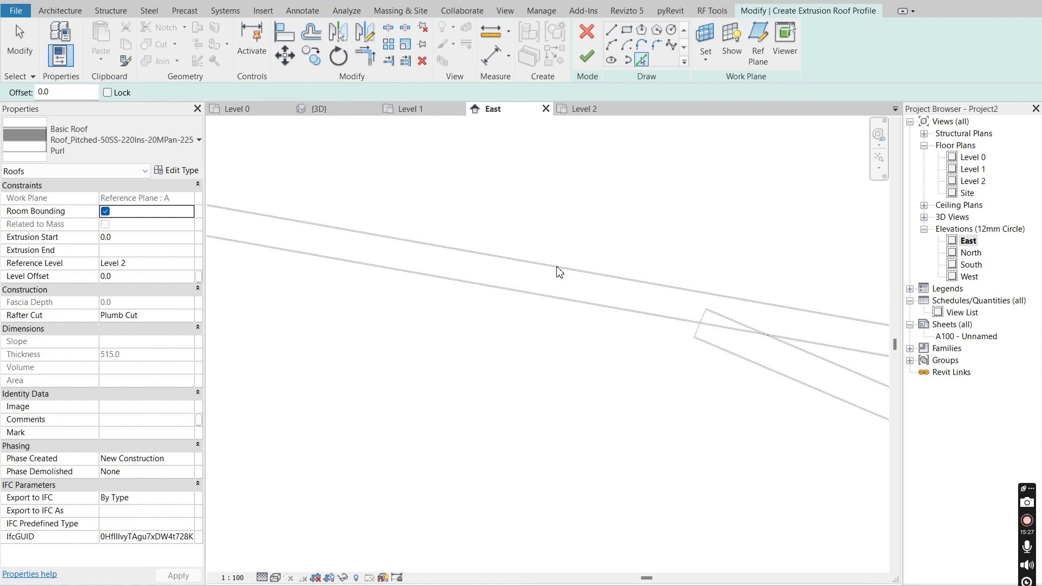
scroll(520, 236, "down", 5)
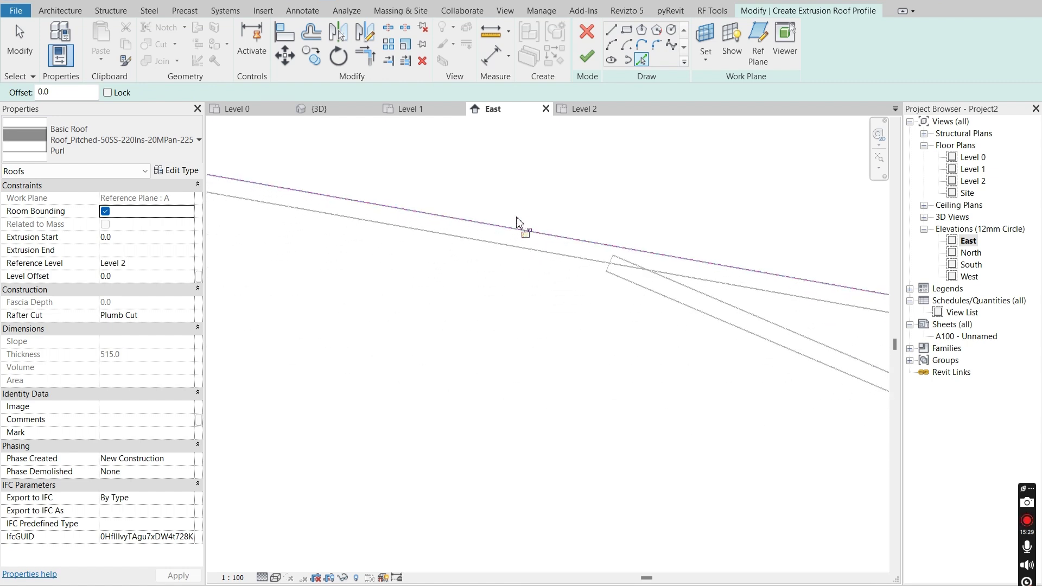
left_click(198, 133)
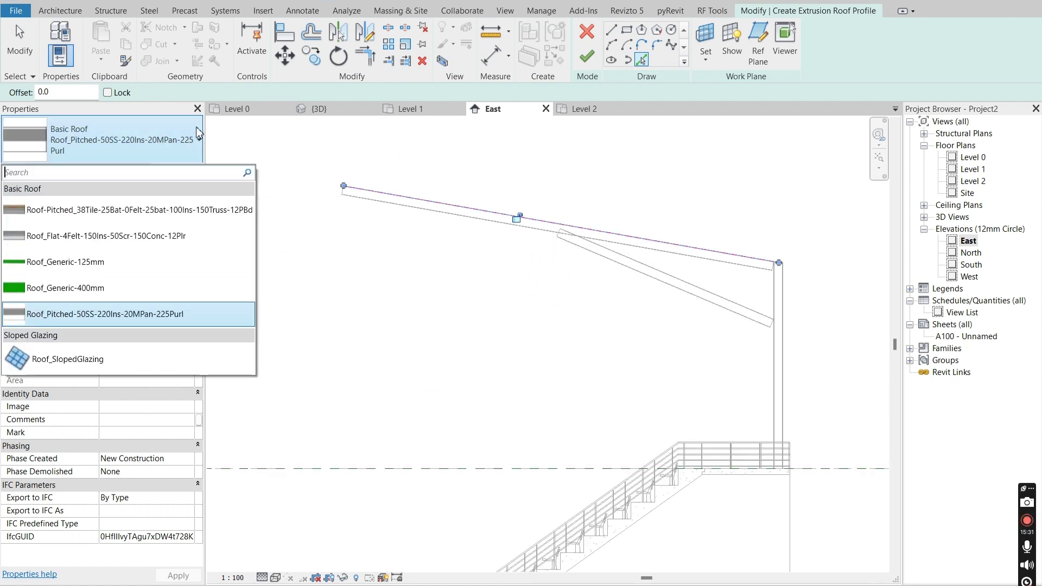
left_click(104, 268)
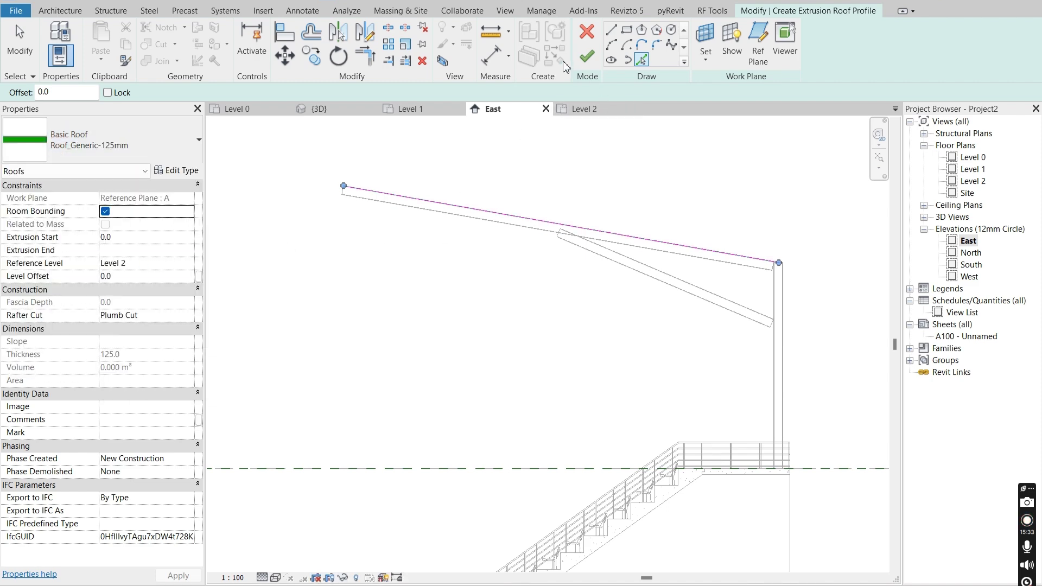
left_click(586, 62)
Move the roof up in the East elevation so that it rests on the top edge of the sloped beams.
scroll(431, 228, "up", 5)
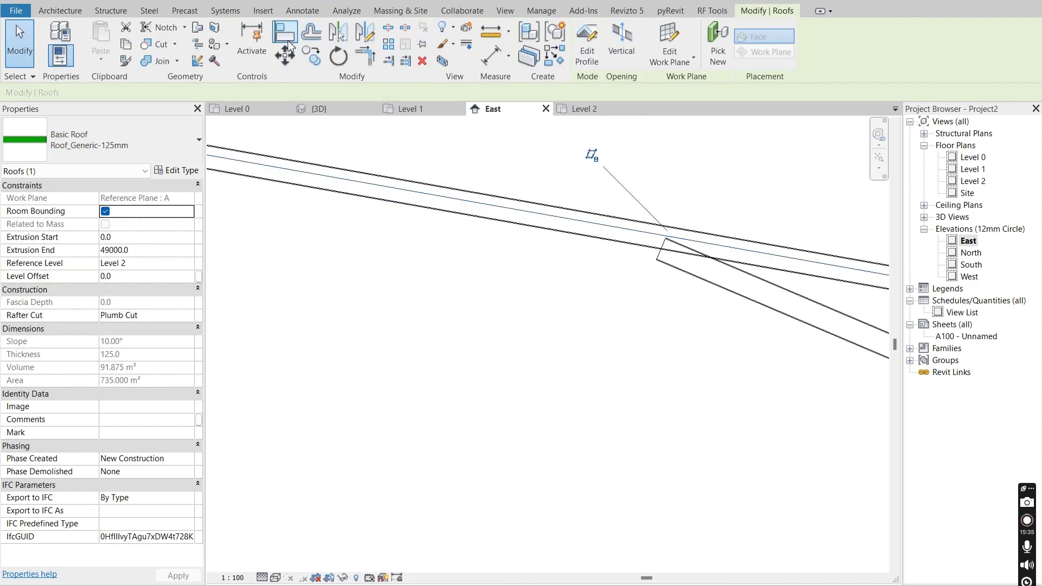
scroll(425, 230, "up", 3)
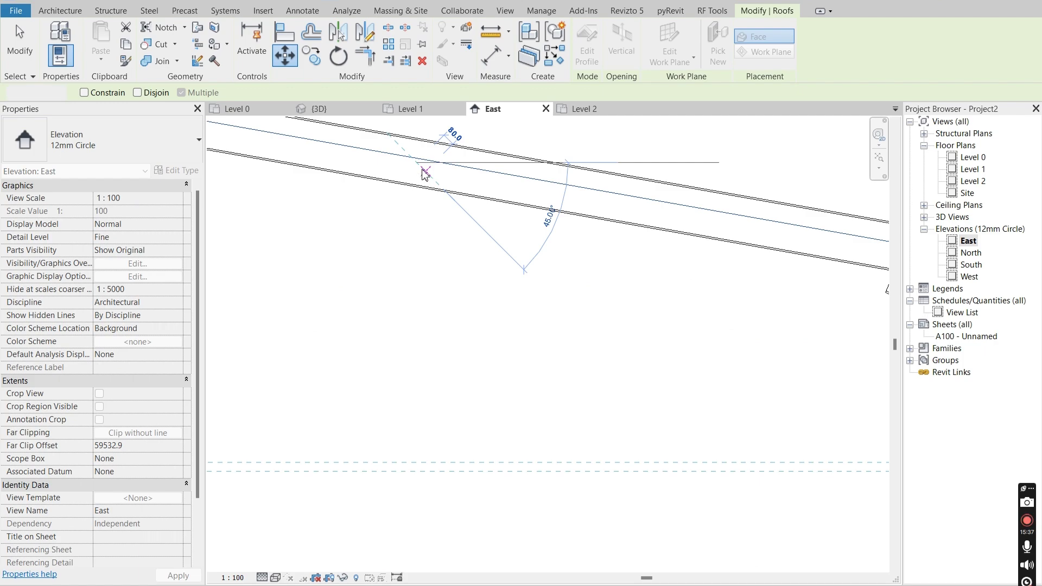
key("Escape")
middle_click_drag(423, 178, 422, 261)
left_click(286, 56)
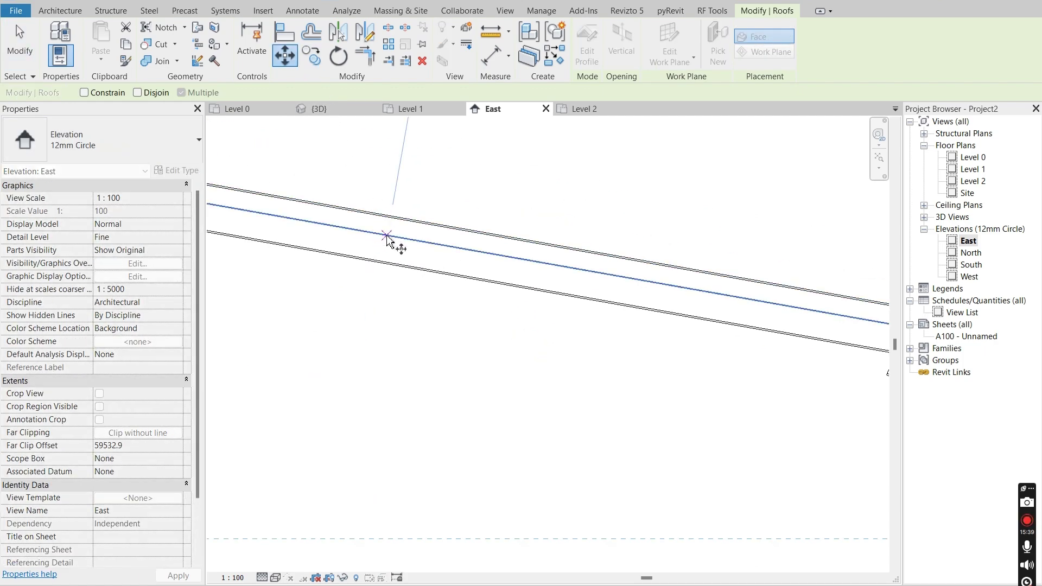
left_click(387, 235)
left_click(384, 212)
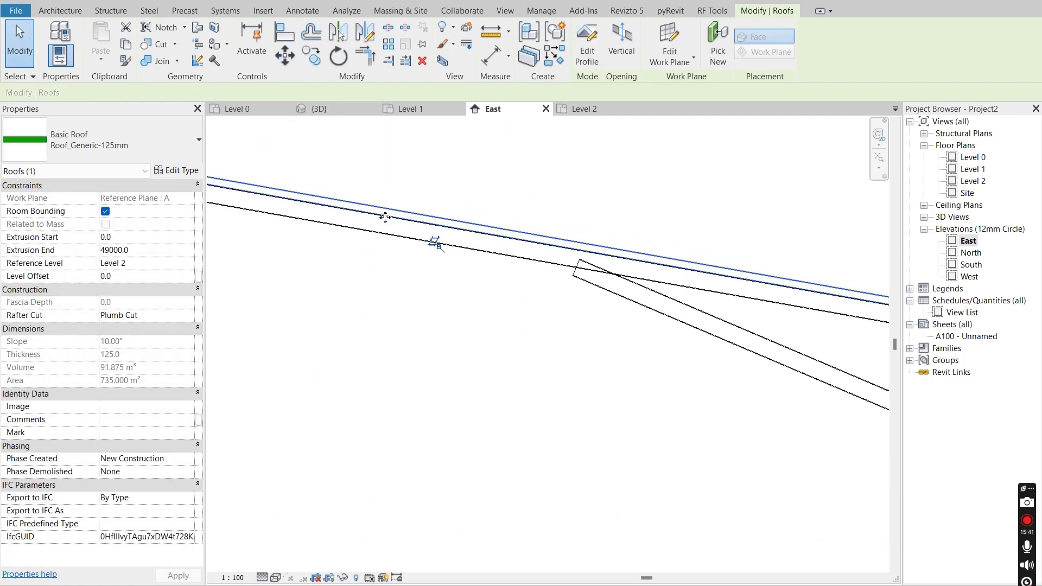
Set the 3D view's visual style to Realistic and inspect the grandstand and roof from the front and back.
left_click(349, 111)
scroll(531, 293, "down", 2)
middle_click_drag(563, 324, 646, 406)
middle_click_drag(425, 407, 562, 525, "shift")
left_click(841, 418)
left_click(274, 578)
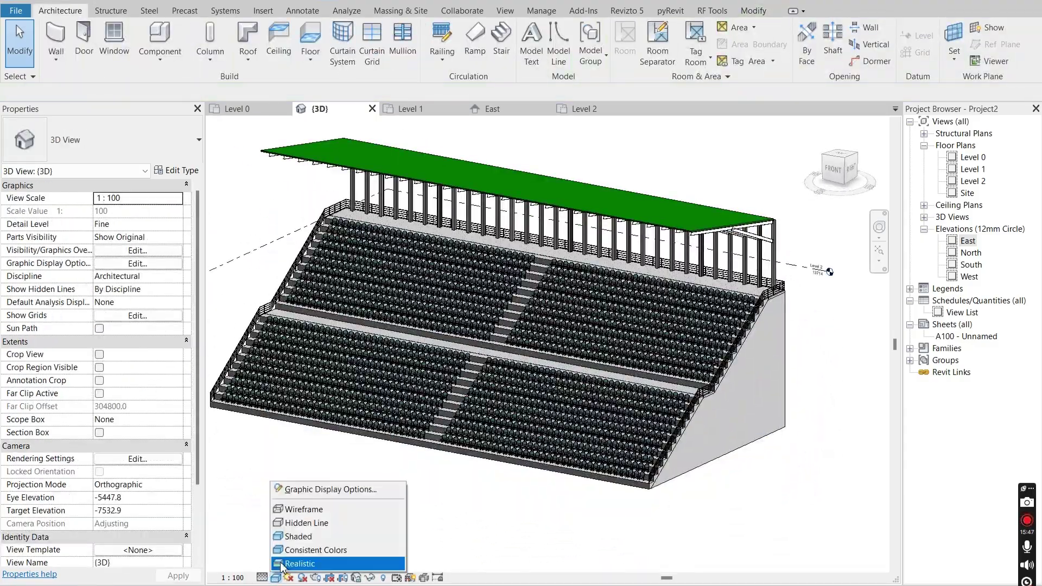
left_click(285, 562)
middle_click_drag(759, 479, 673, 454, "shift")
scroll(392, 244, "up", 6)
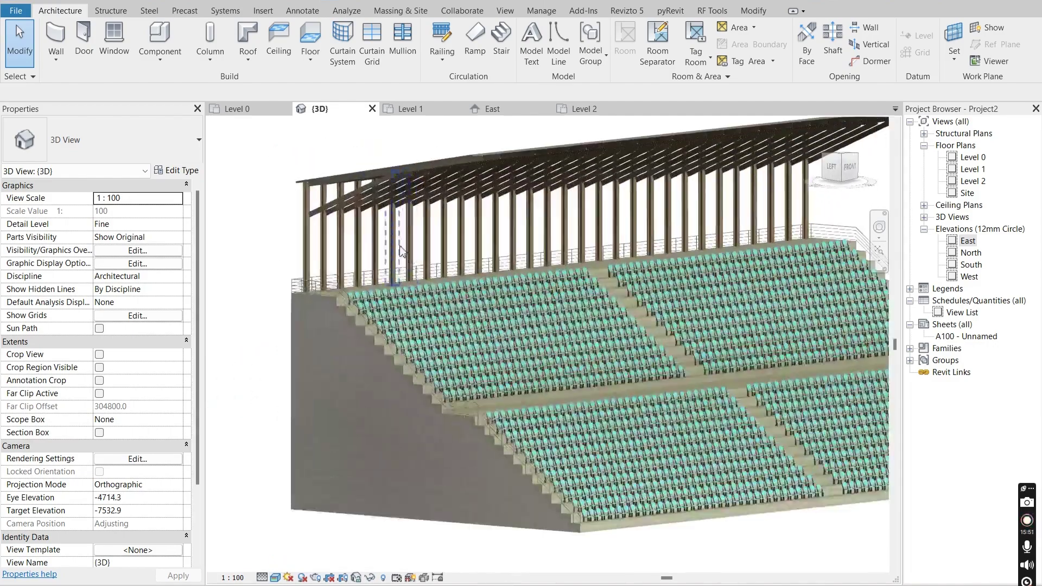
scroll(392, 244, "down", 4)
middle_click_drag(478, 360, 327, 354, "shift")
scroll(514, 365, "down", 2)
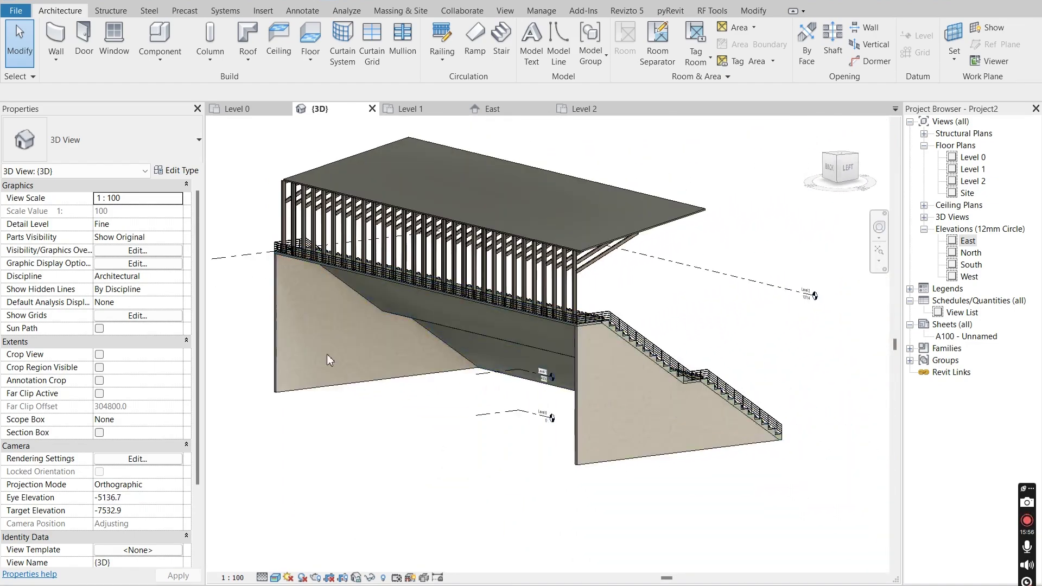
Draw a Wall-Ret_300Con structural wall from Level 0 up to Level 1 along the grandstand's rear edge, from corner to corner.
left_click(261, 113)
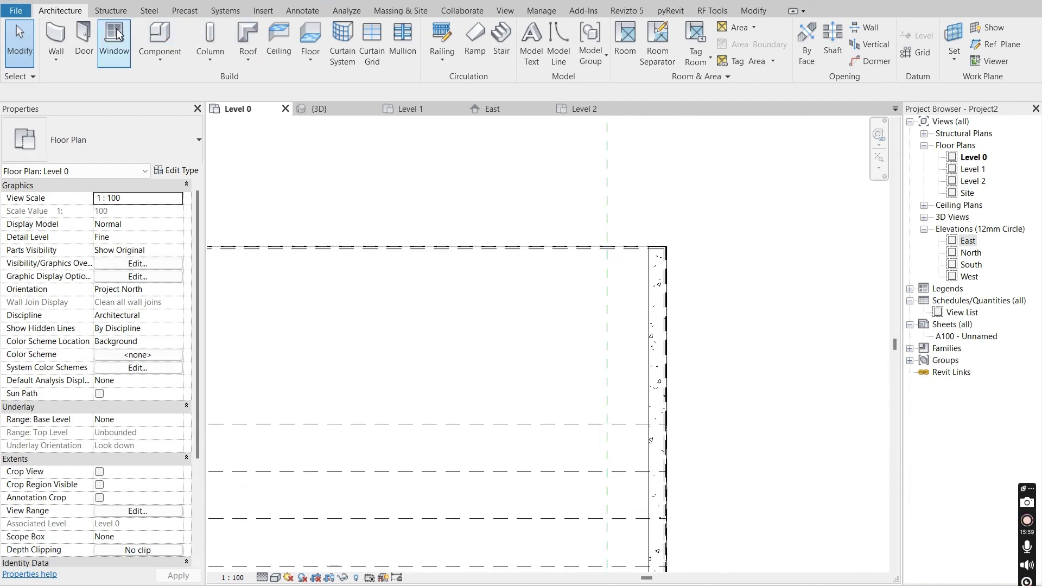
left_click(110, 11)
left_click(82, 38)
scroll(679, 258, "up", 4)
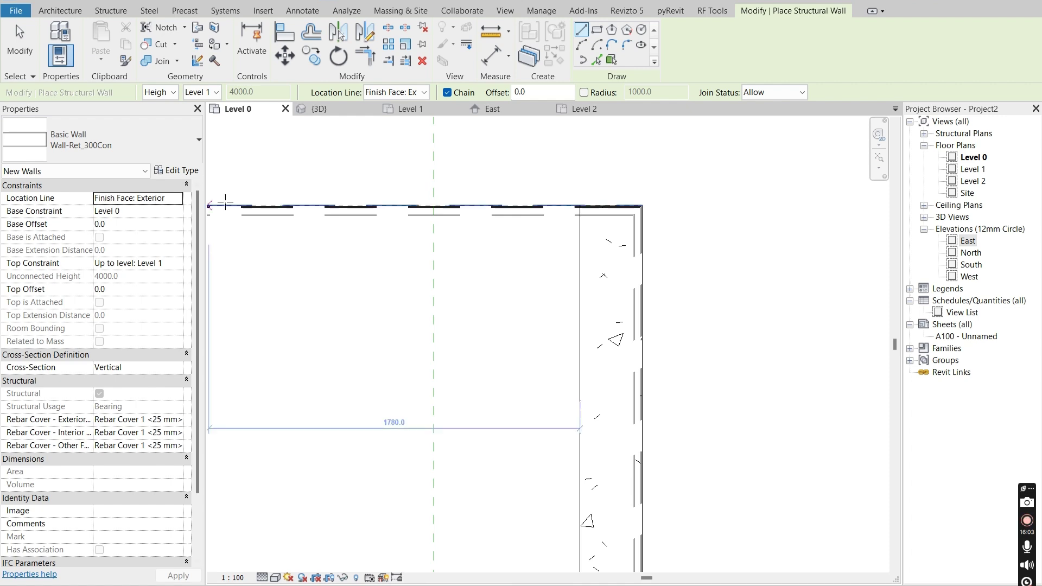
scroll(628, 180, "up", 2)
left_click(630, 176)
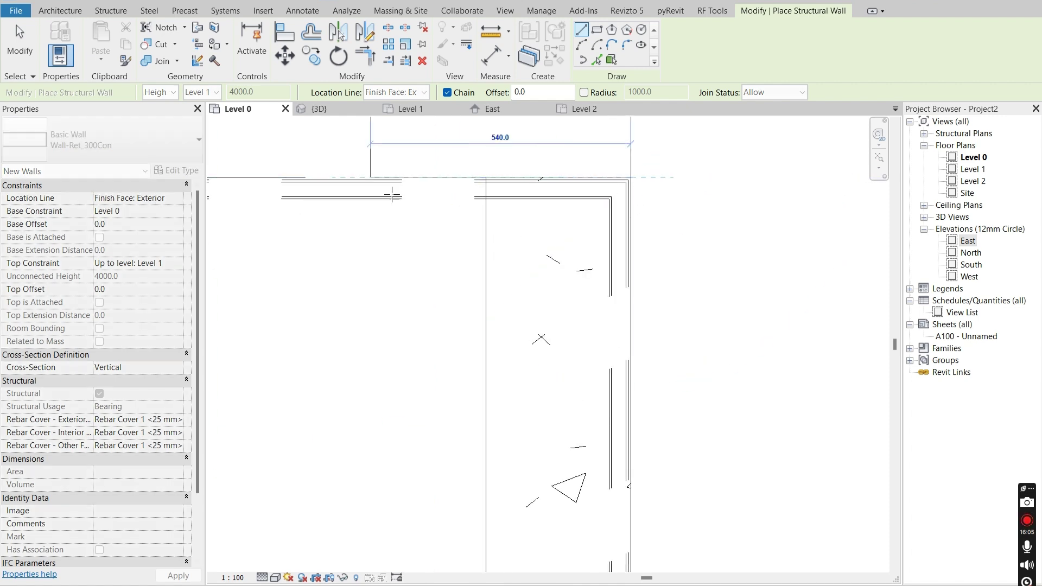
scroll(483, 201, "down", 2)
scroll(516, 217, "down", 5)
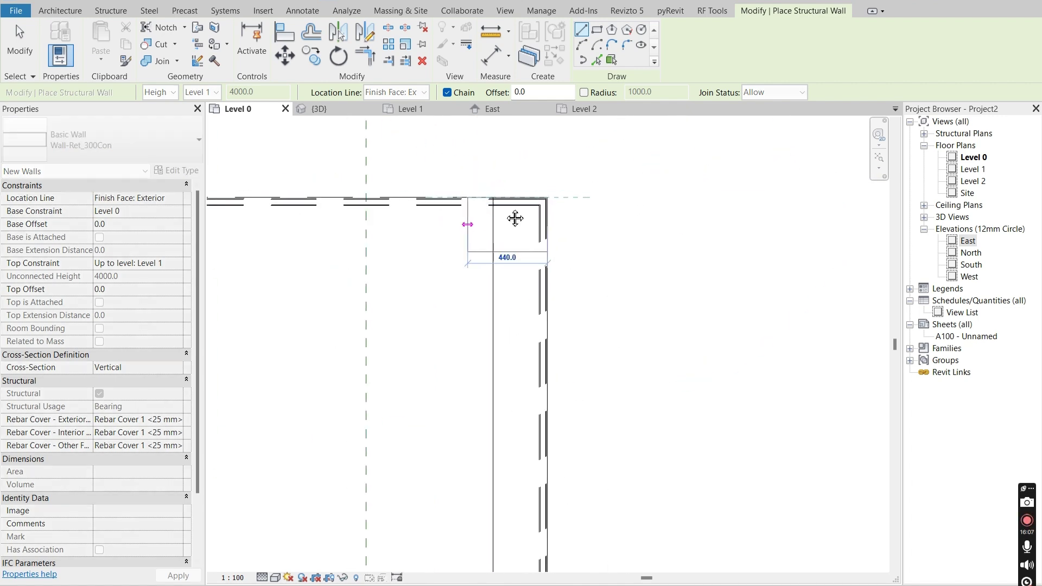
middle_click_drag(468, 210, 702, 188)
middle_click_drag(402, 167, 419, 166)
scroll(396, 154, "left", 3, "shift")
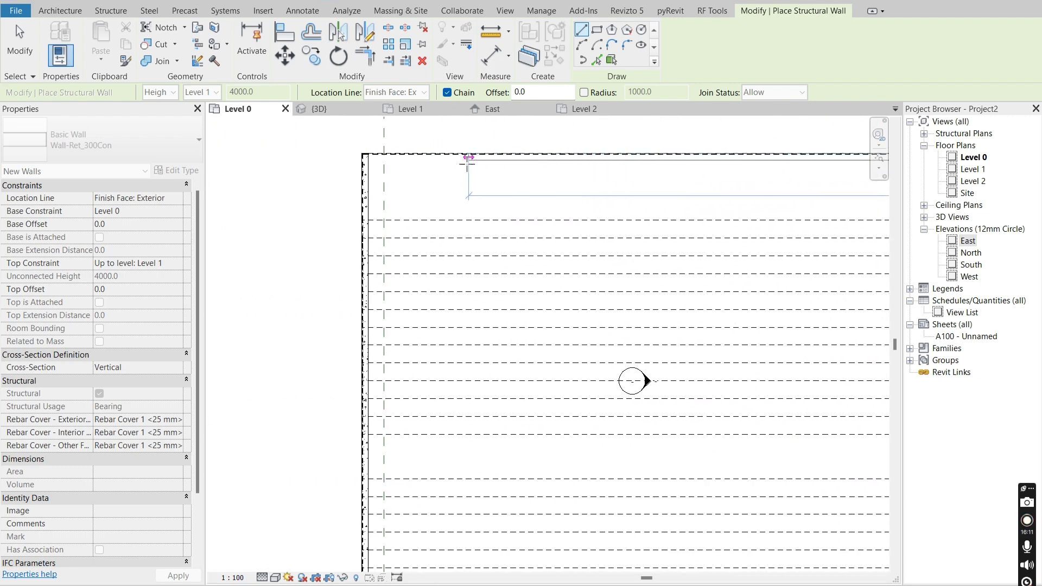
scroll(379, 144, "up", 5)
scroll(321, 214, "up", 3)
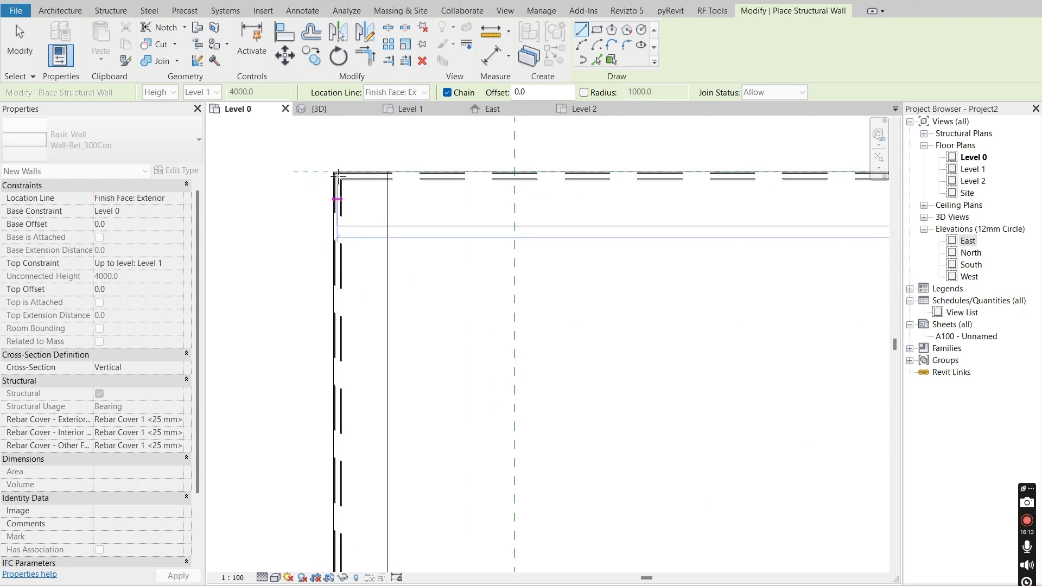
key("Escape")
key("Escape")
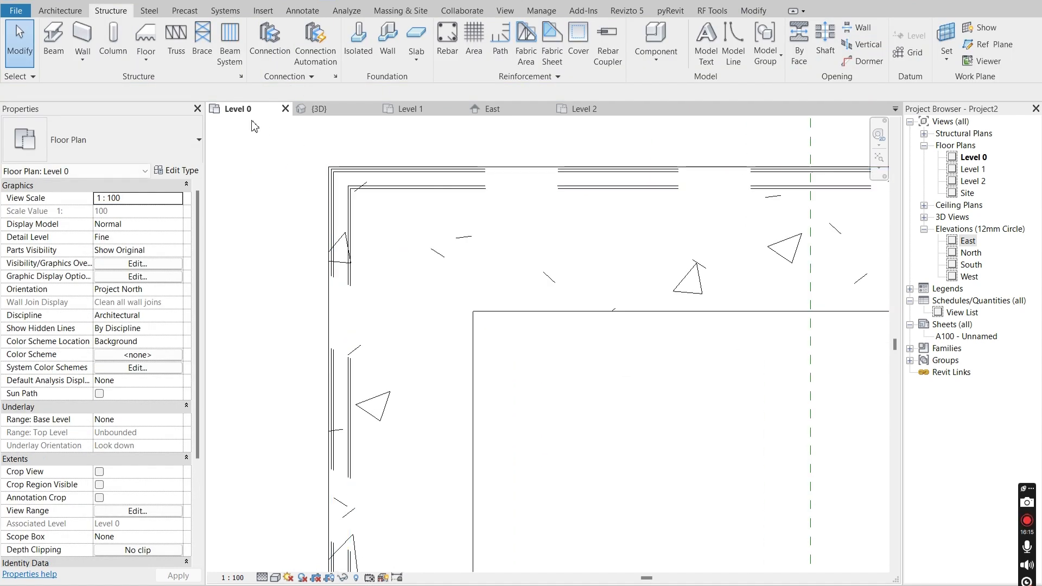
Raise the rear wall's top in the 3D view to the upper walkway's edge, a top offset of about 9513 mm.
left_click(303, 111)
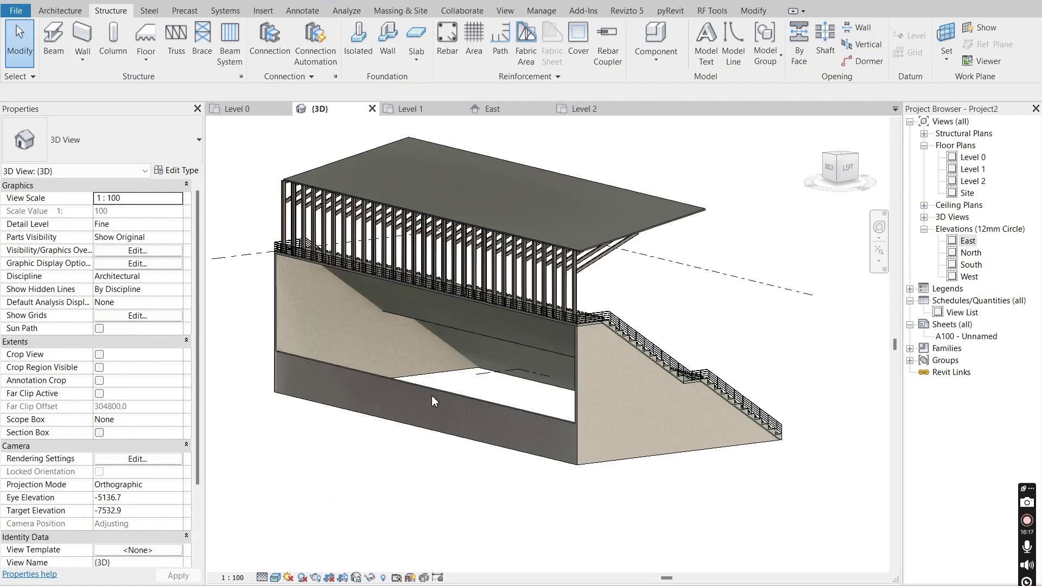
left_click(391, 389)
scroll(392, 388, "up", 3)
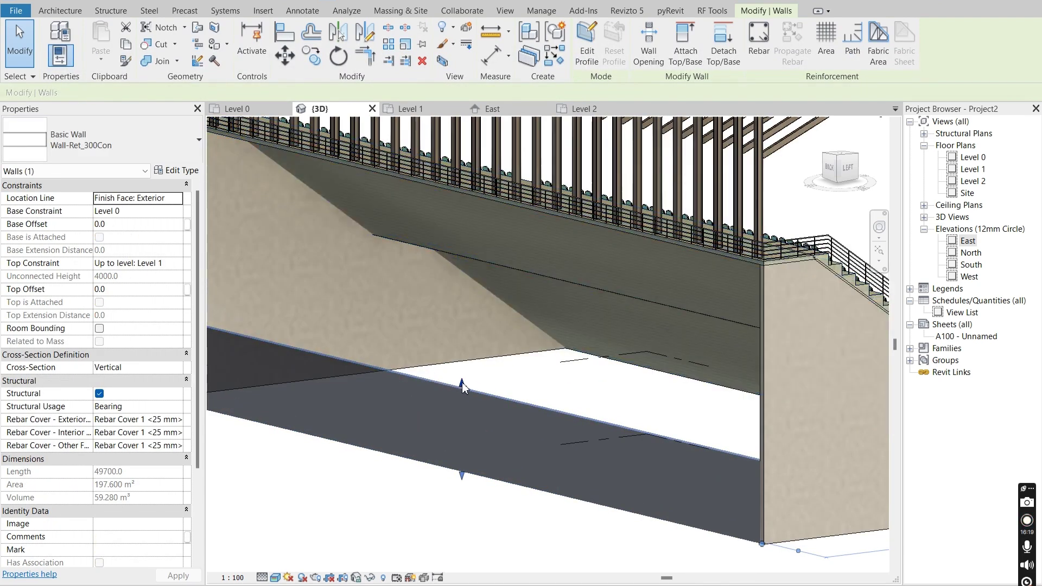
left_click_drag(463, 387, 450, 257)
left_click_drag(448, 204, 445, 184)
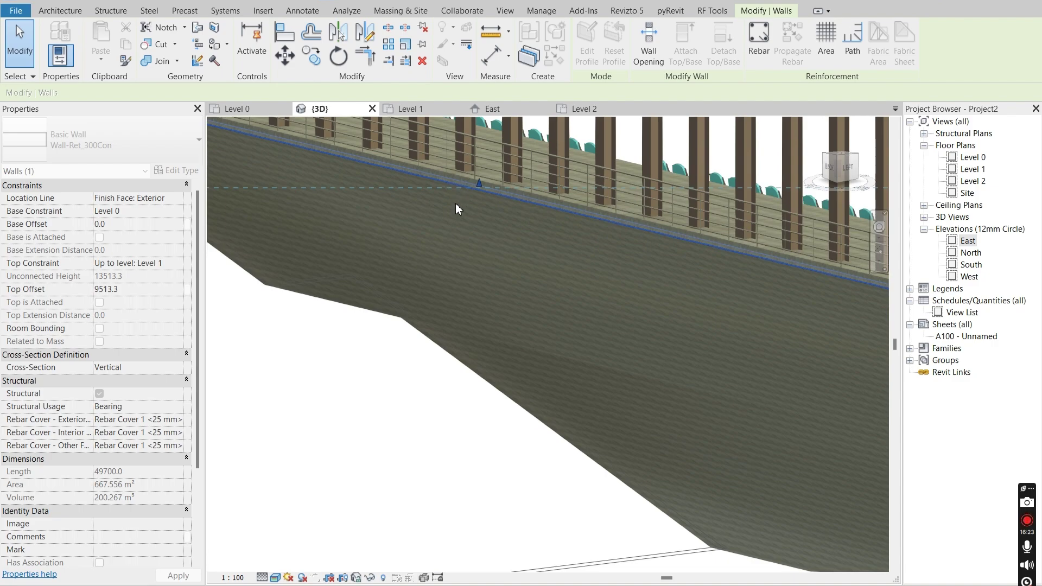
scroll(462, 210, "down", 5)
key("Escape")
Inspect the grandstand's seating, roof and side wall from the front right in the 3D view.
middle_click_drag(607, 423, 716, 293, "shift")
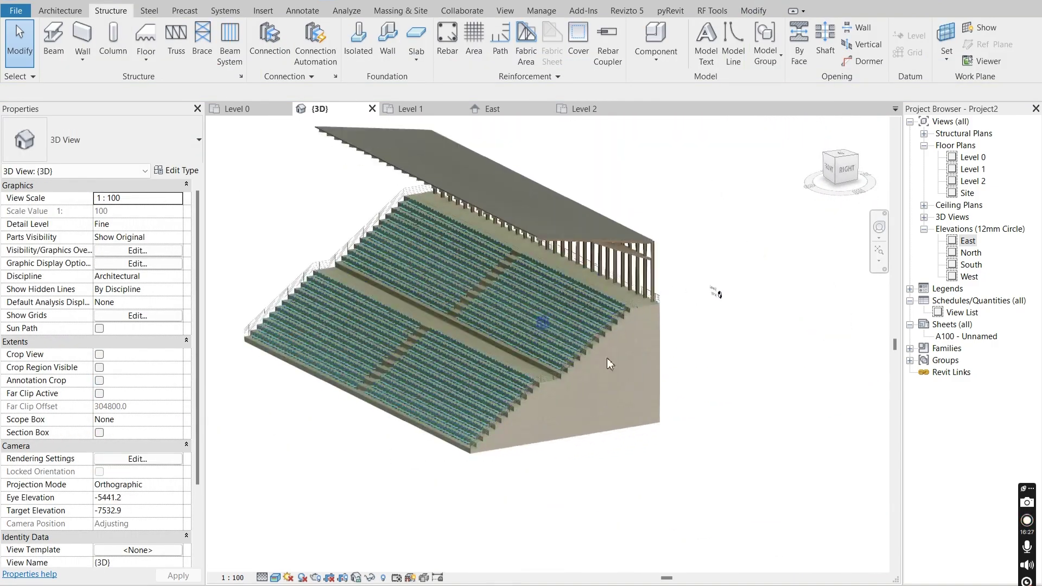
middle_click_drag(607, 358, 741, 418, "shift")
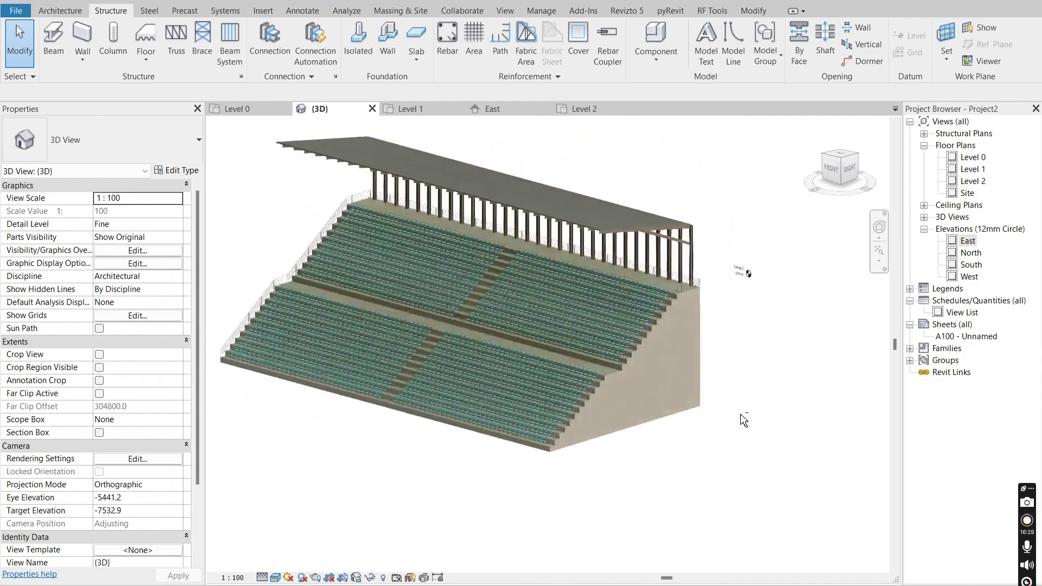
scroll(465, 288, "up", 5)
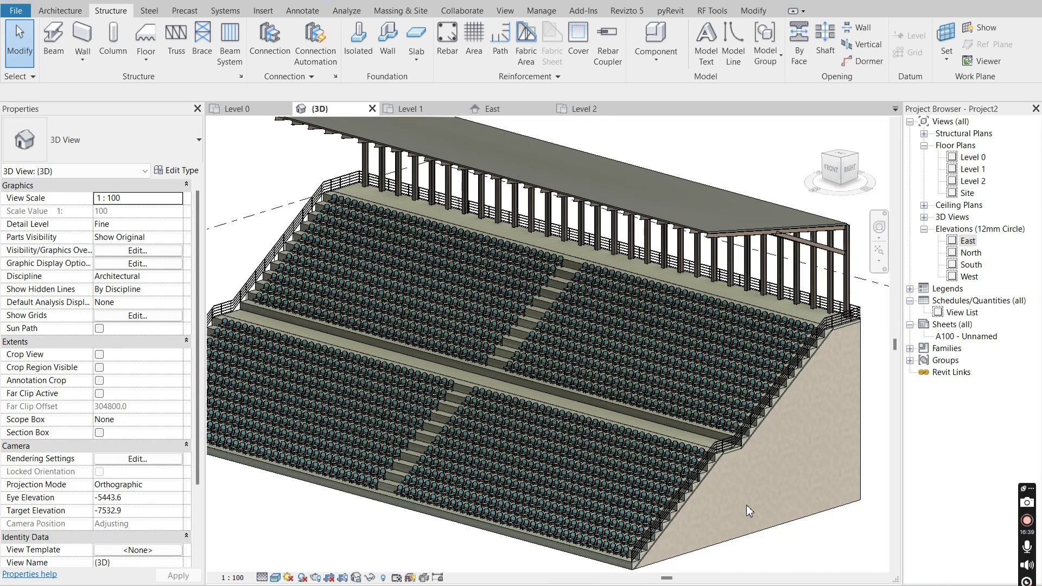
scroll(746, 493, "down", 4)
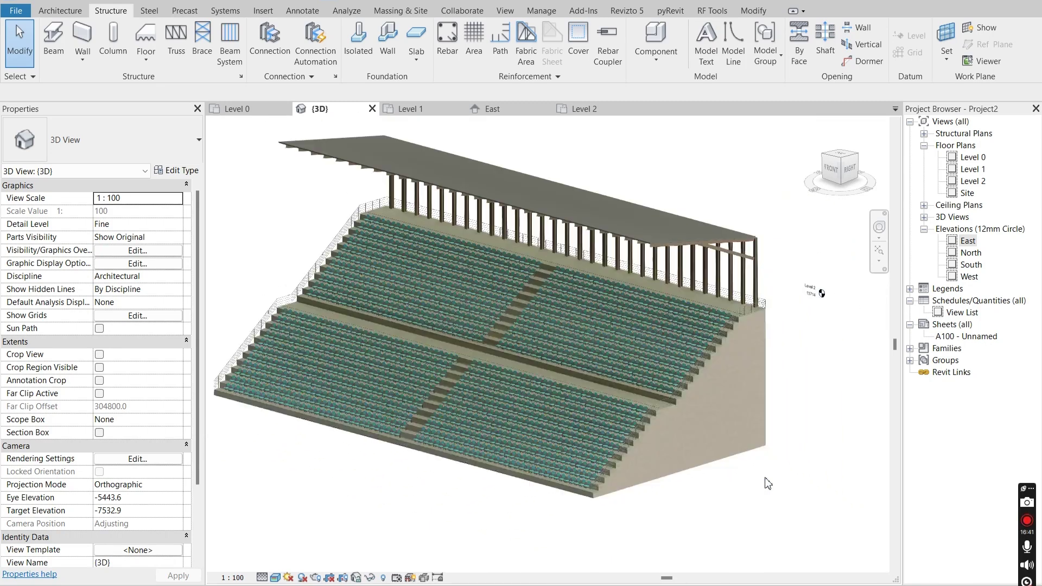